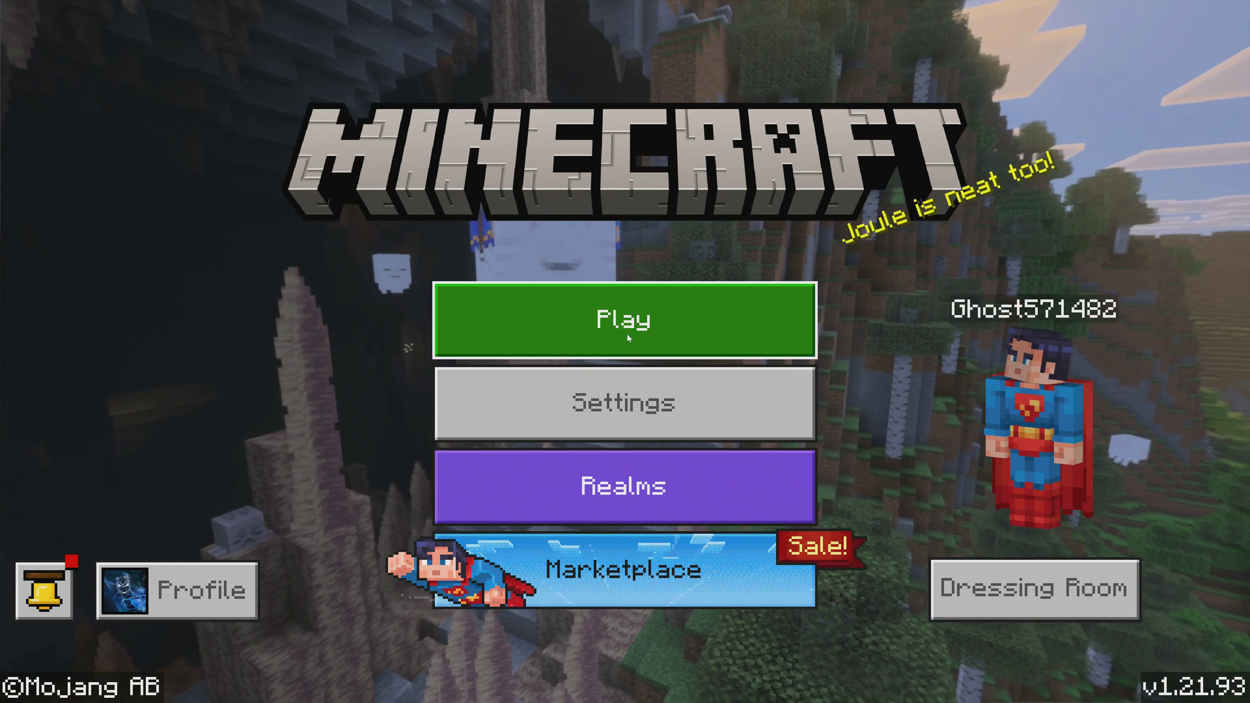
# - Open the Servers list and select the saved GhostWorldBedRock2 server
pyautogui.click(627, 334)
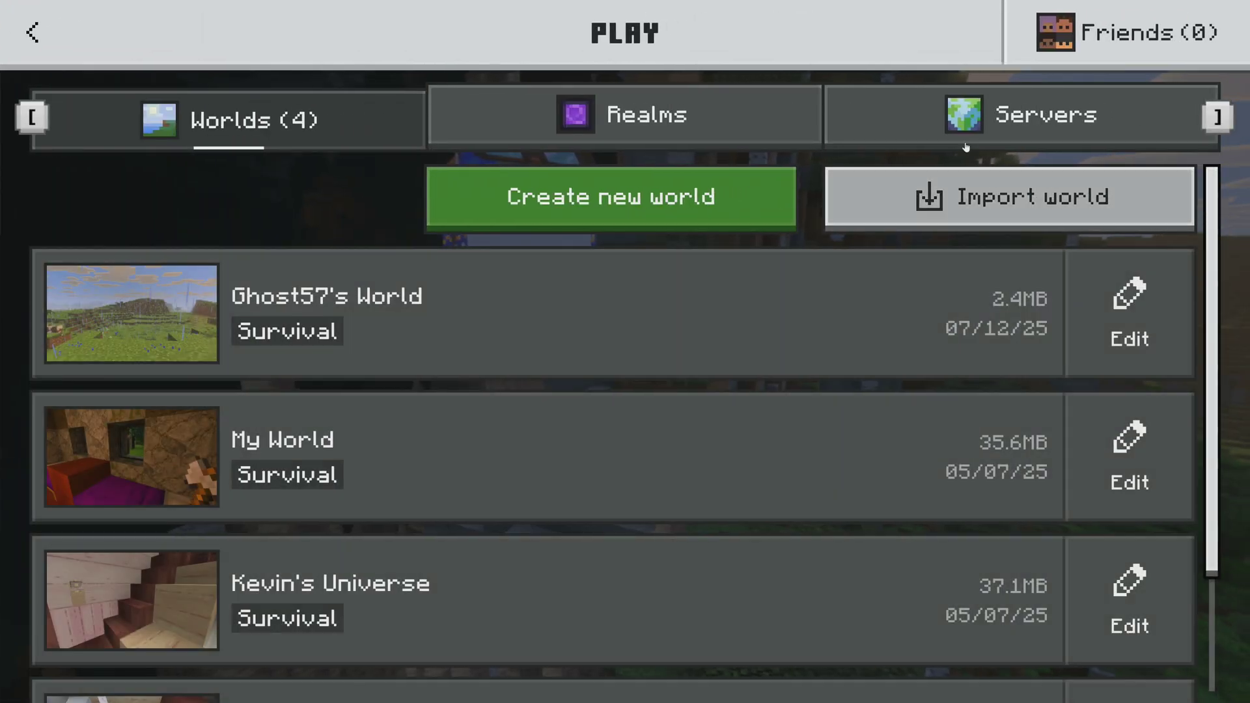
pyautogui.click(1011, 113)
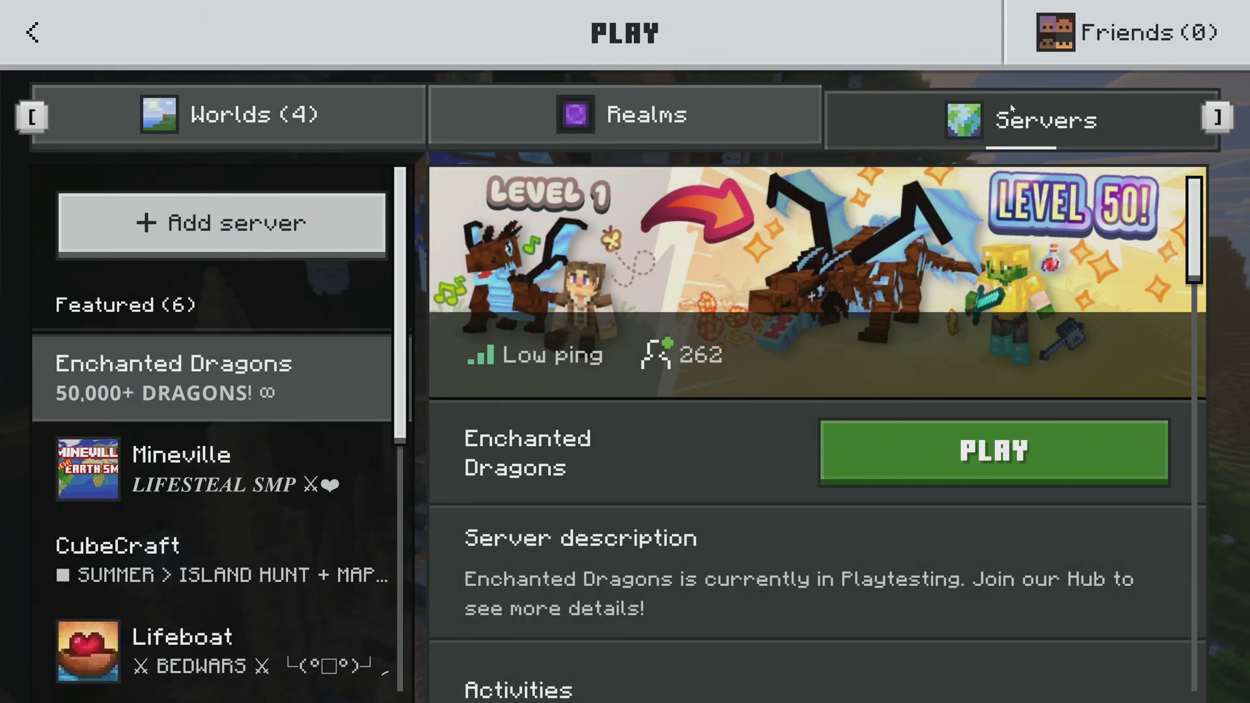
pyautogui.moveTo(398, 365); pyautogui.dragTo(431, 648)
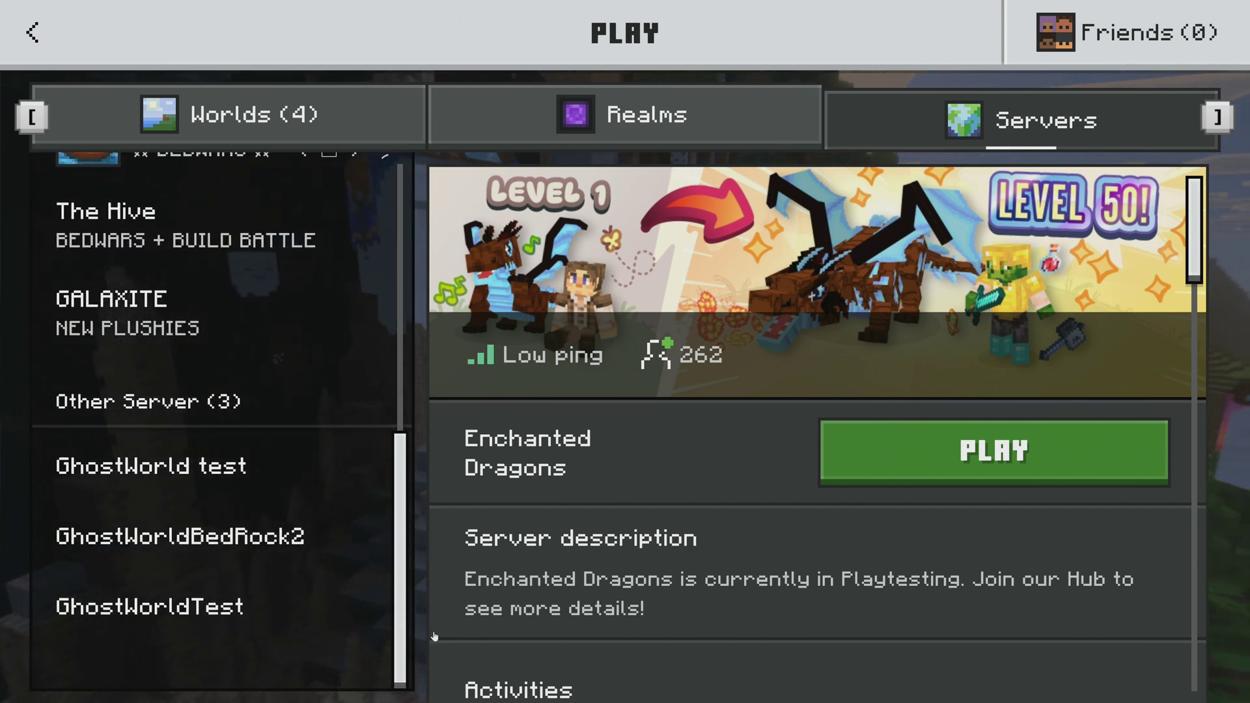
pyautogui.click(279, 482)
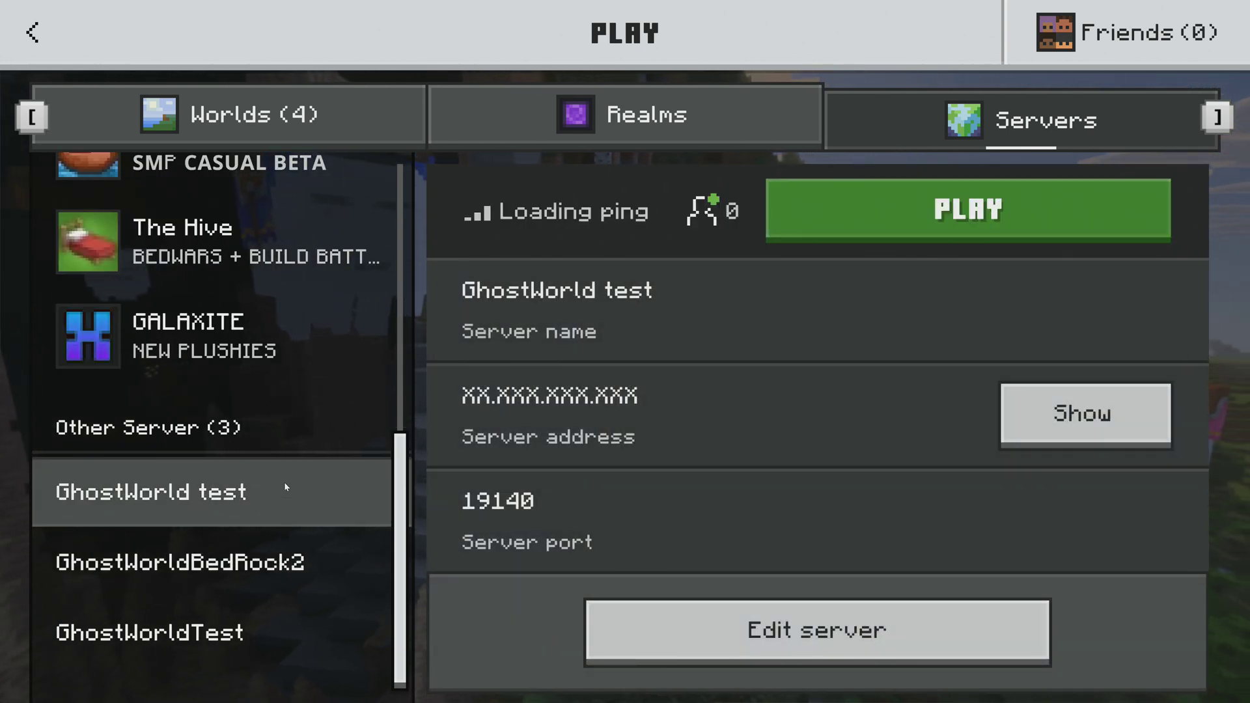
pyautogui.click(244, 547)
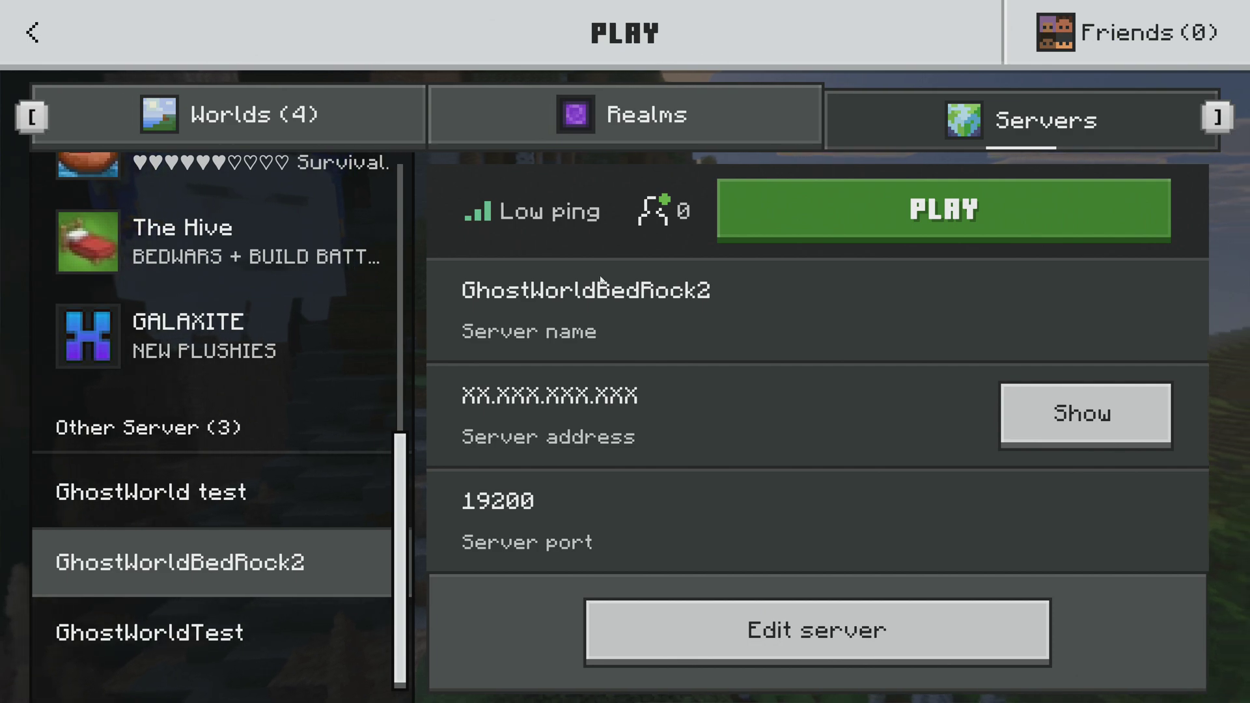
# - Reveal the server address and join GhostWorldBedRock2 on port 19200
pyautogui.click(1085, 413)
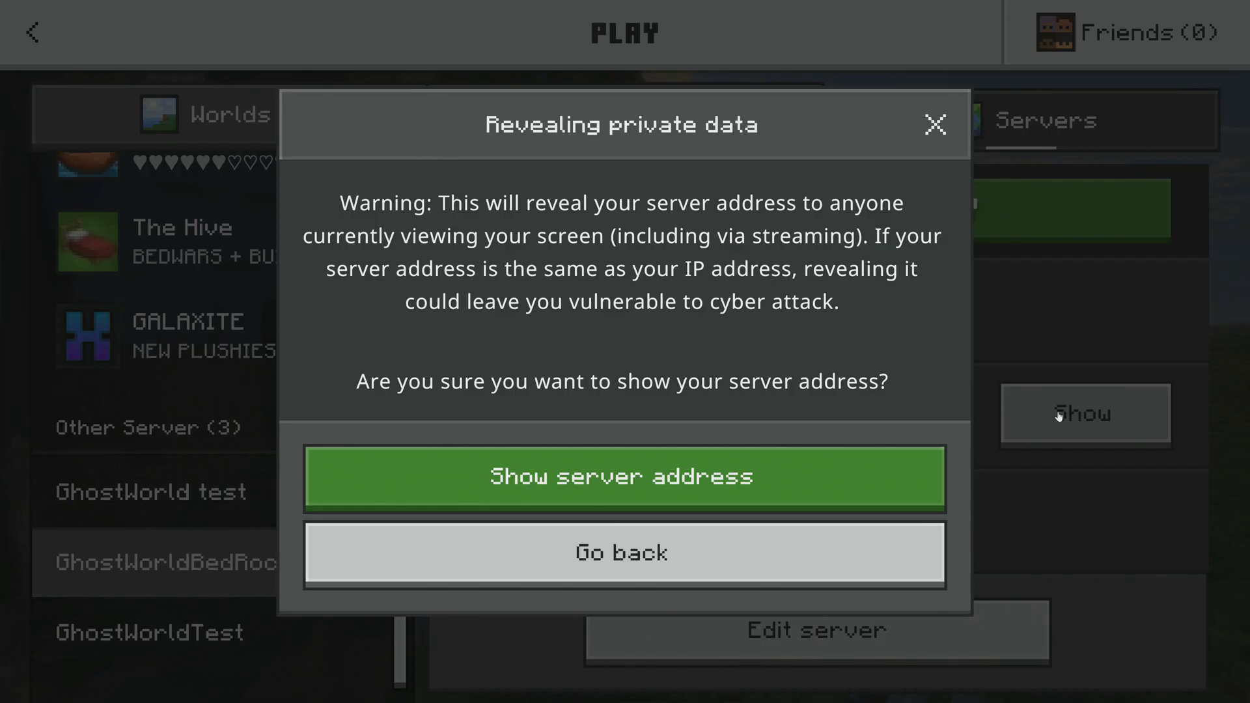
pyautogui.click(592, 497)
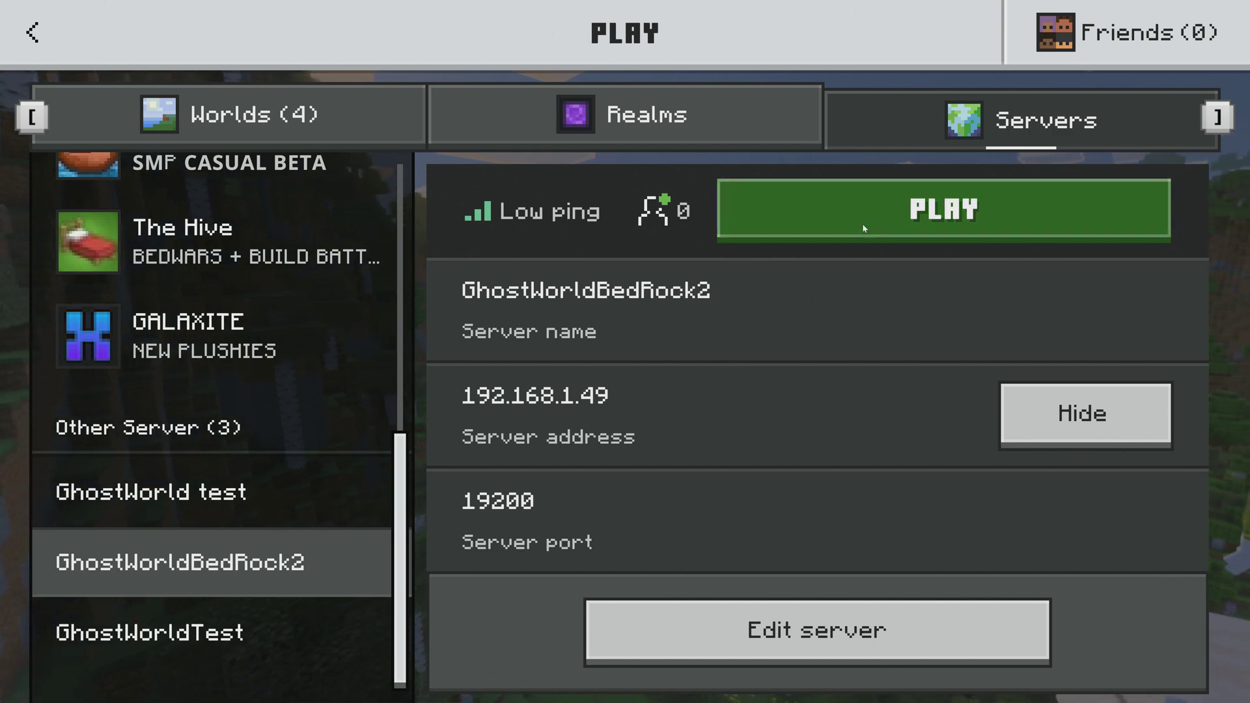
pyautogui.click(760, 209)
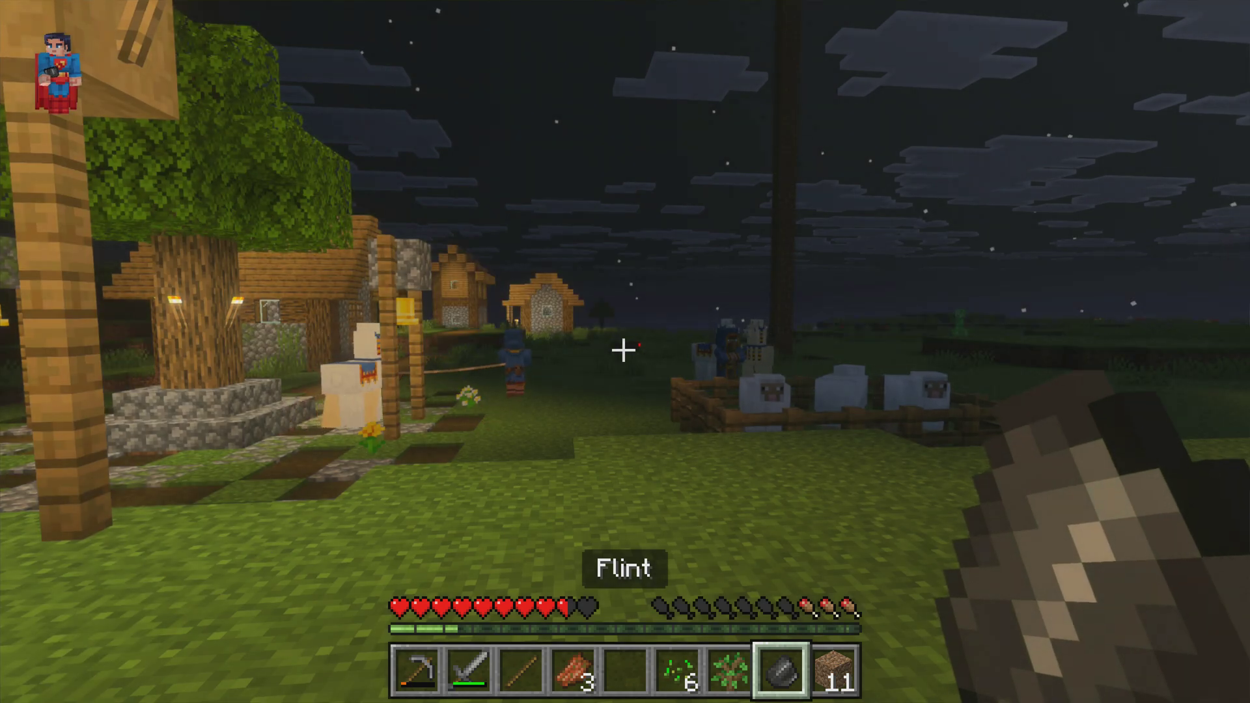
# - Walk through the village past the bell tree, cow pen and crop field onto the path
pyautogui.press('w')
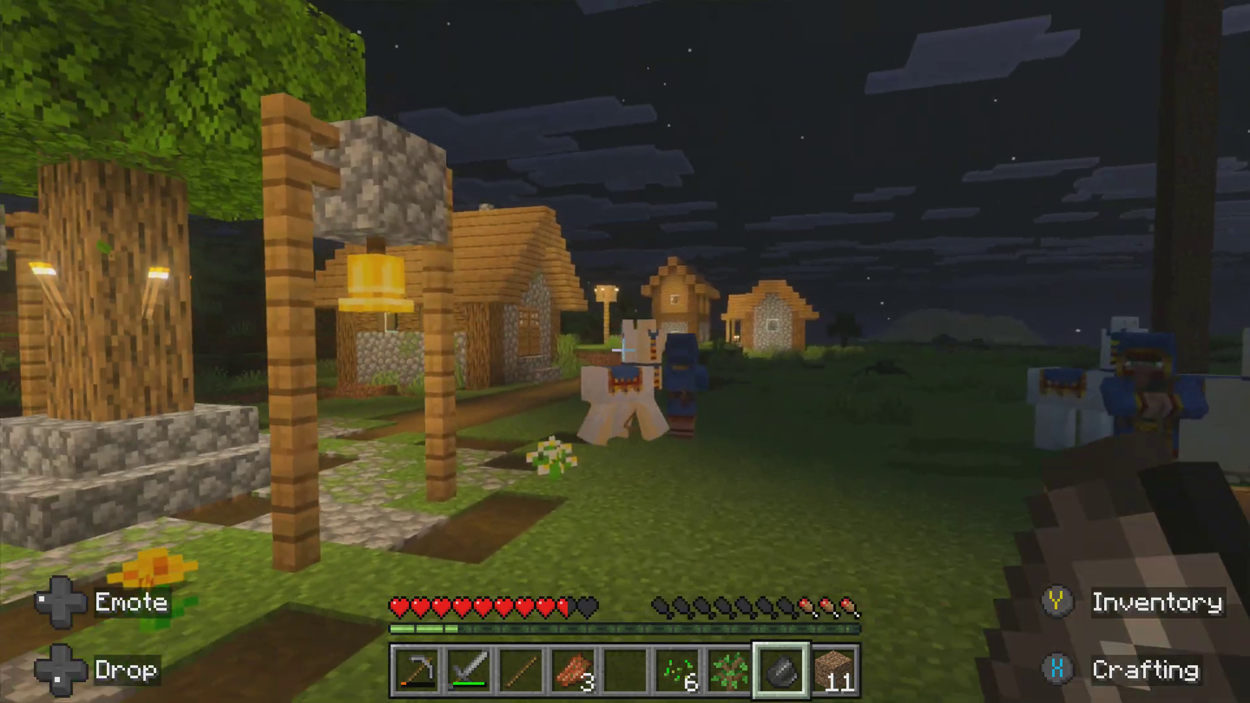
pyautogui.press('w')
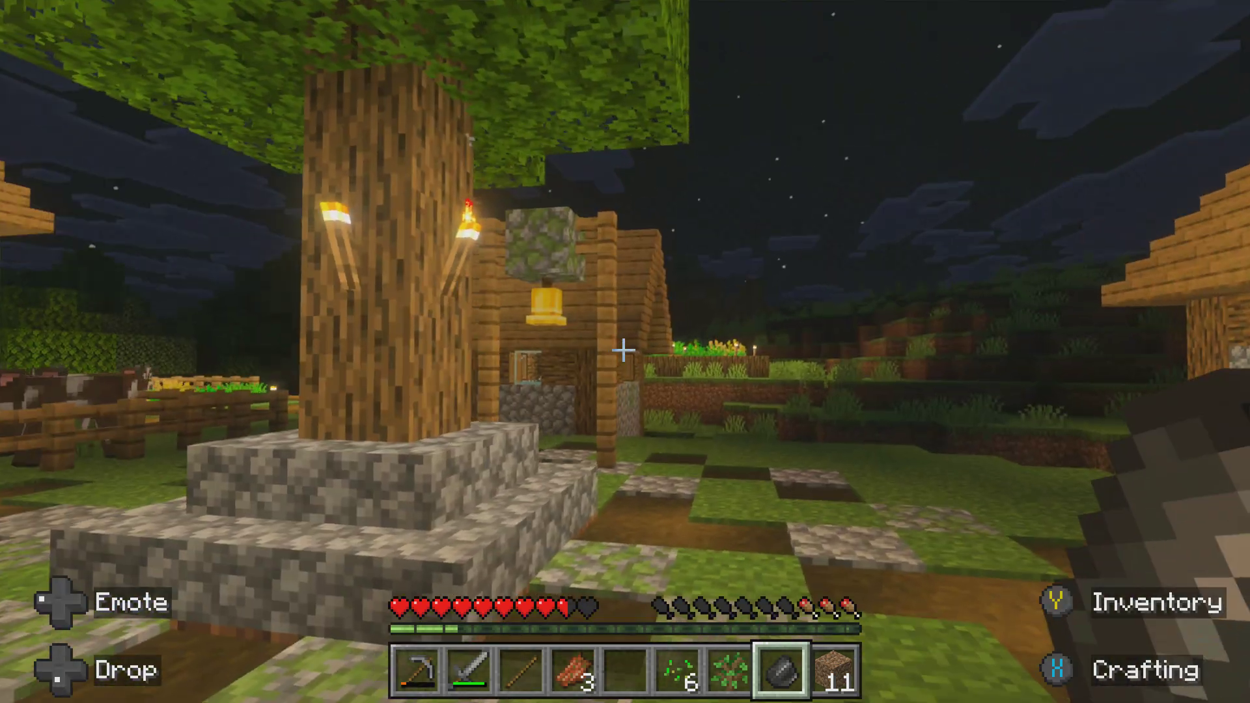
pyautogui.press('w')
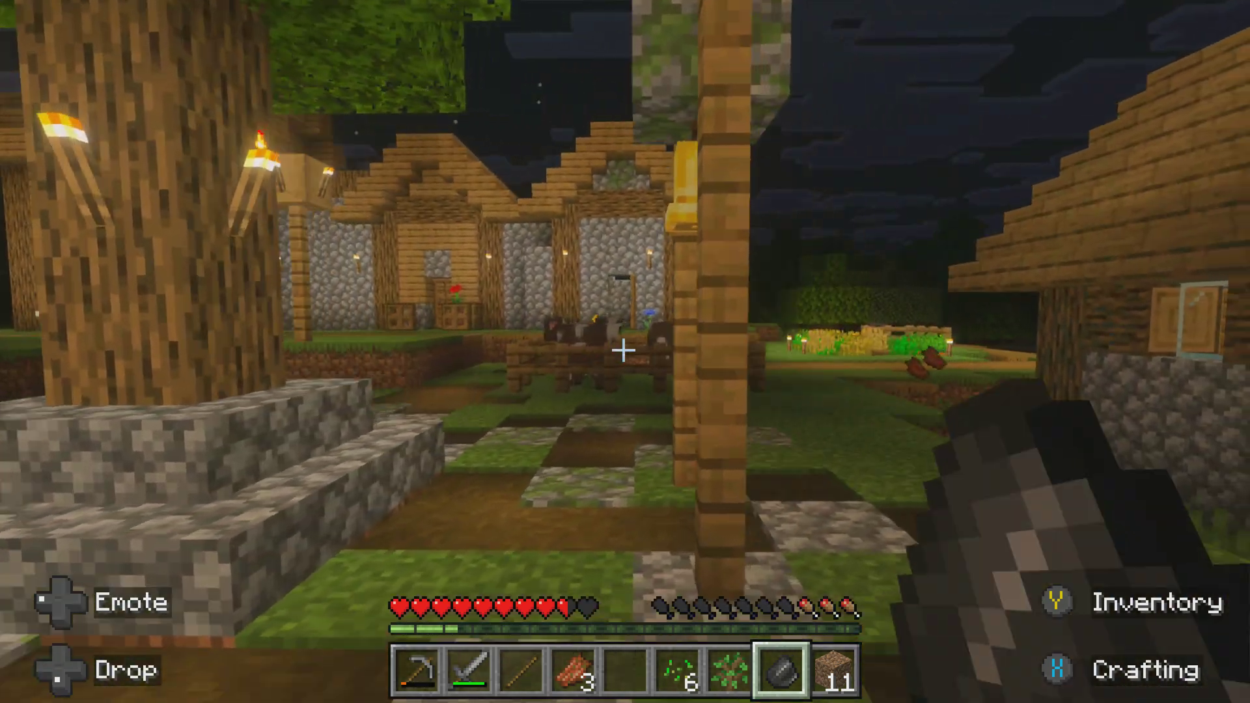
pyautogui.press('w')
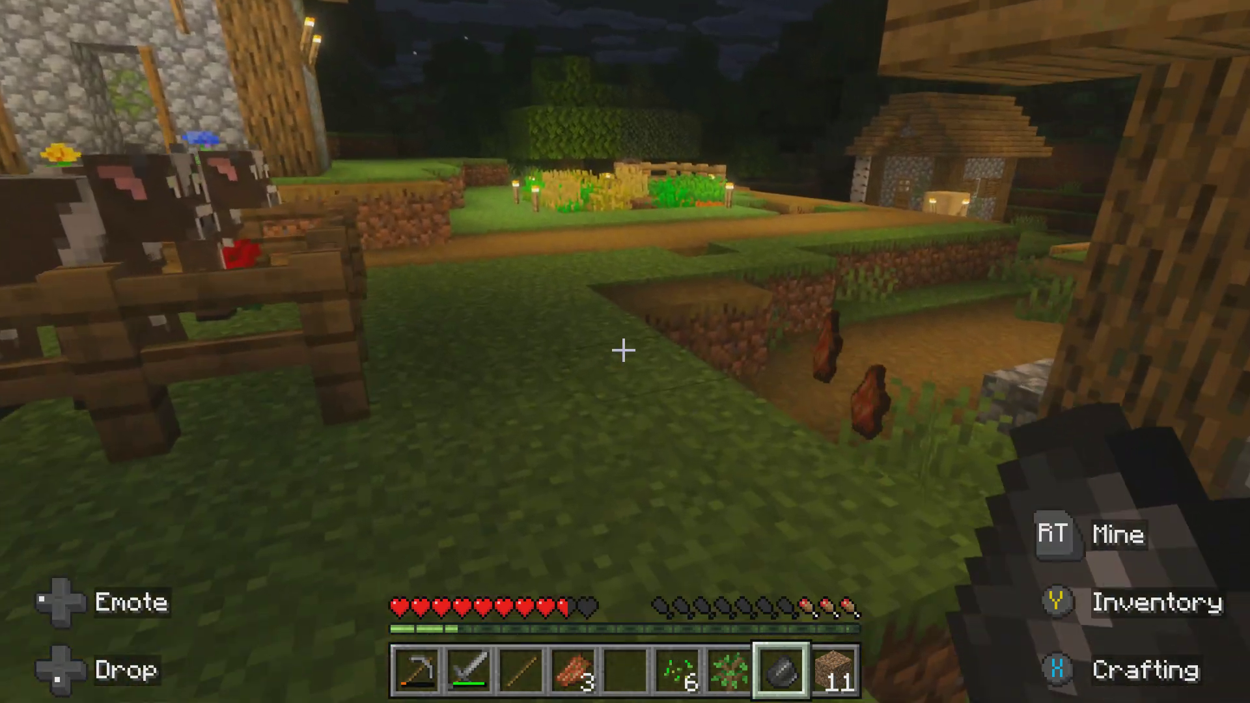
pyautogui.press('w')
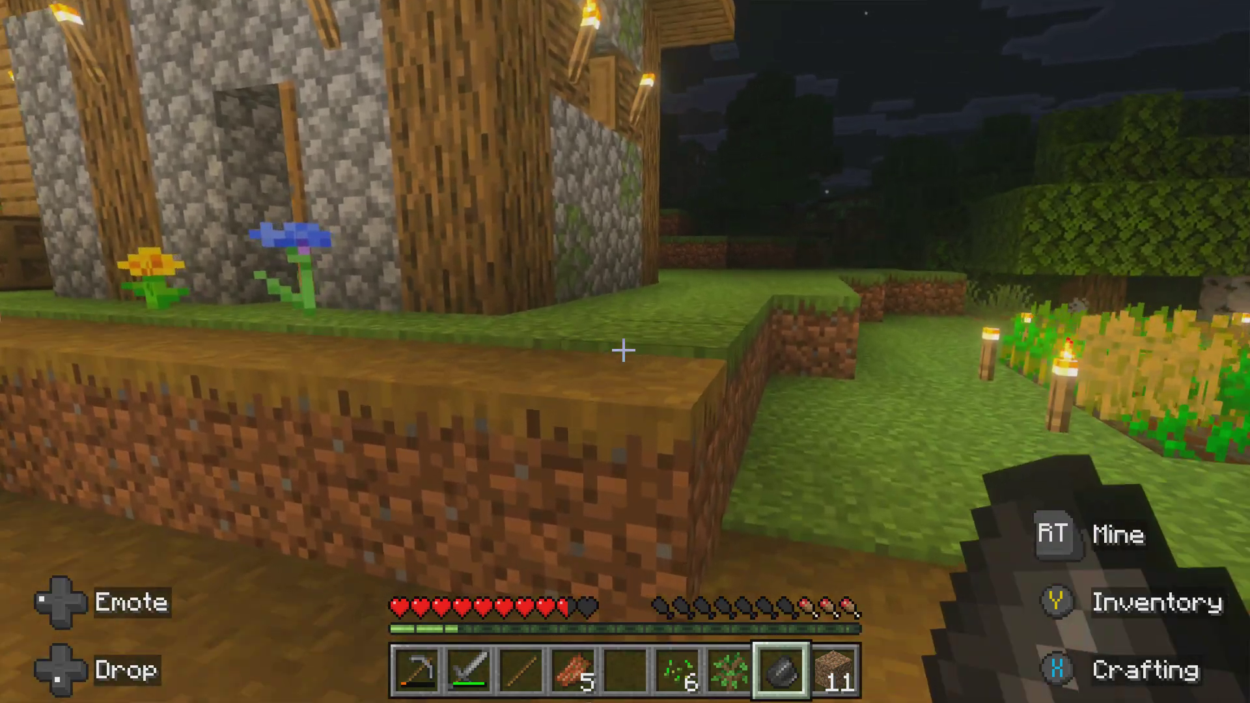
pyautogui.press('w')
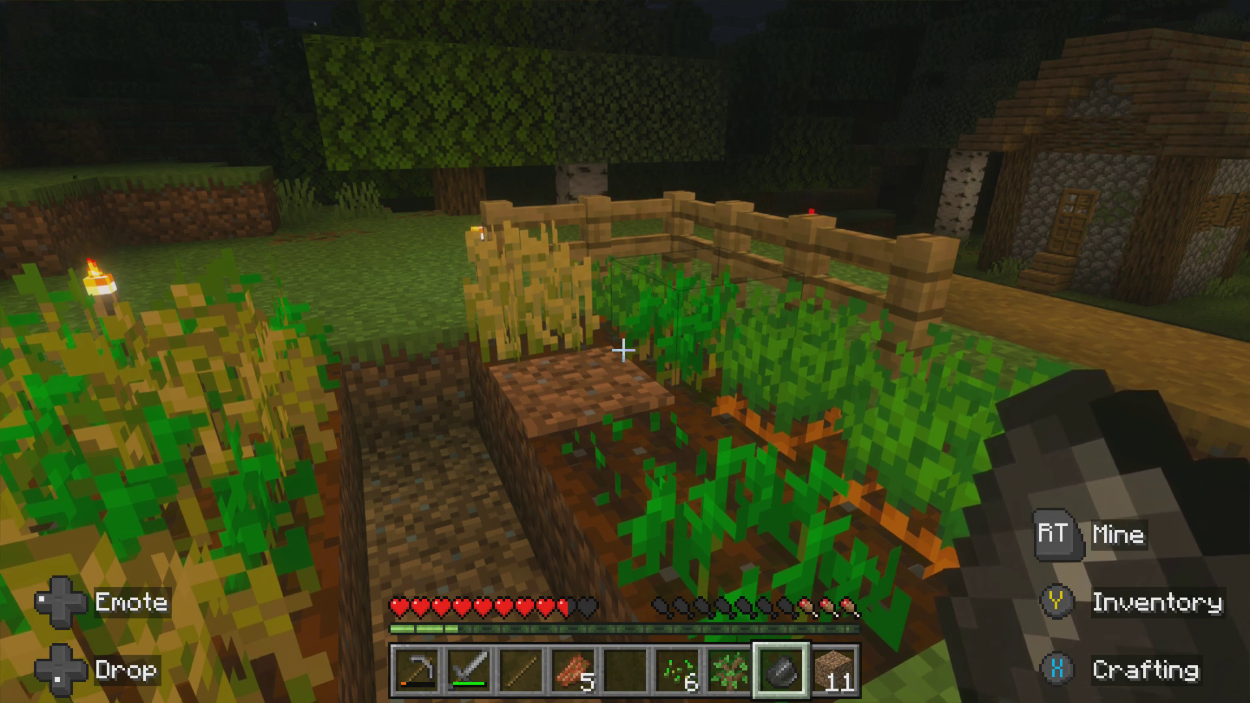
pyautogui.press('w')
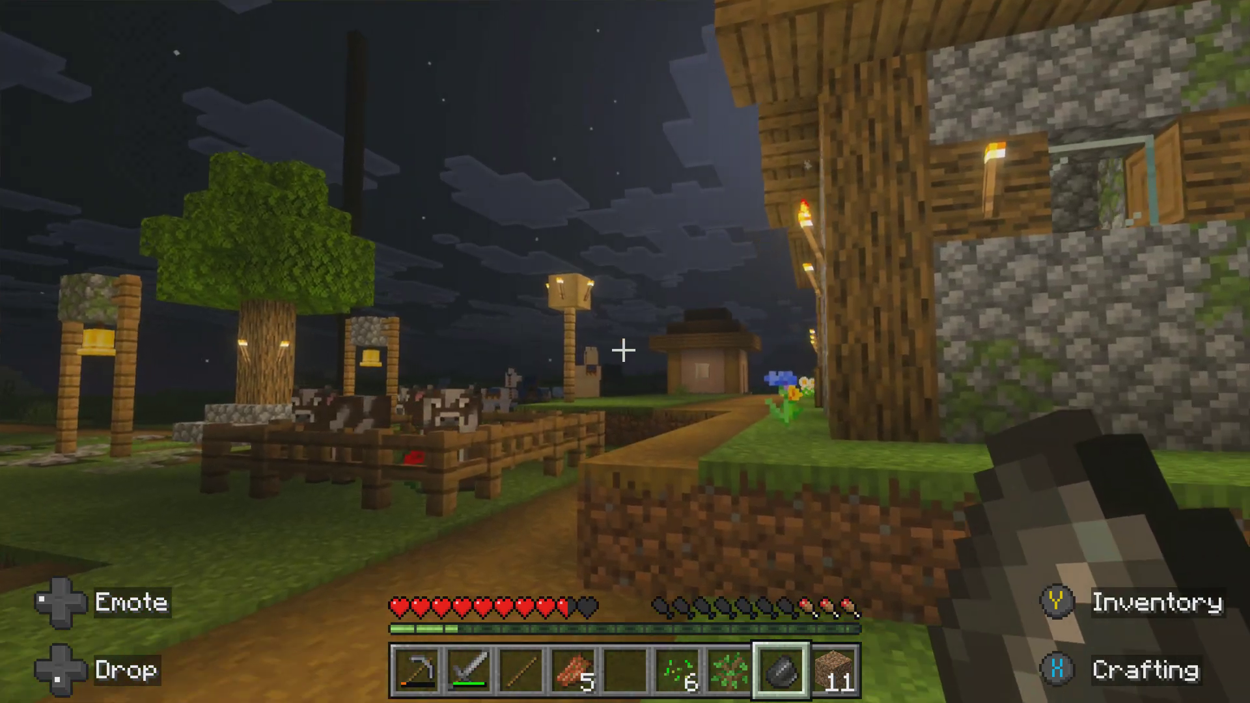
pyautogui.press('w')
pyautogui.press('w')
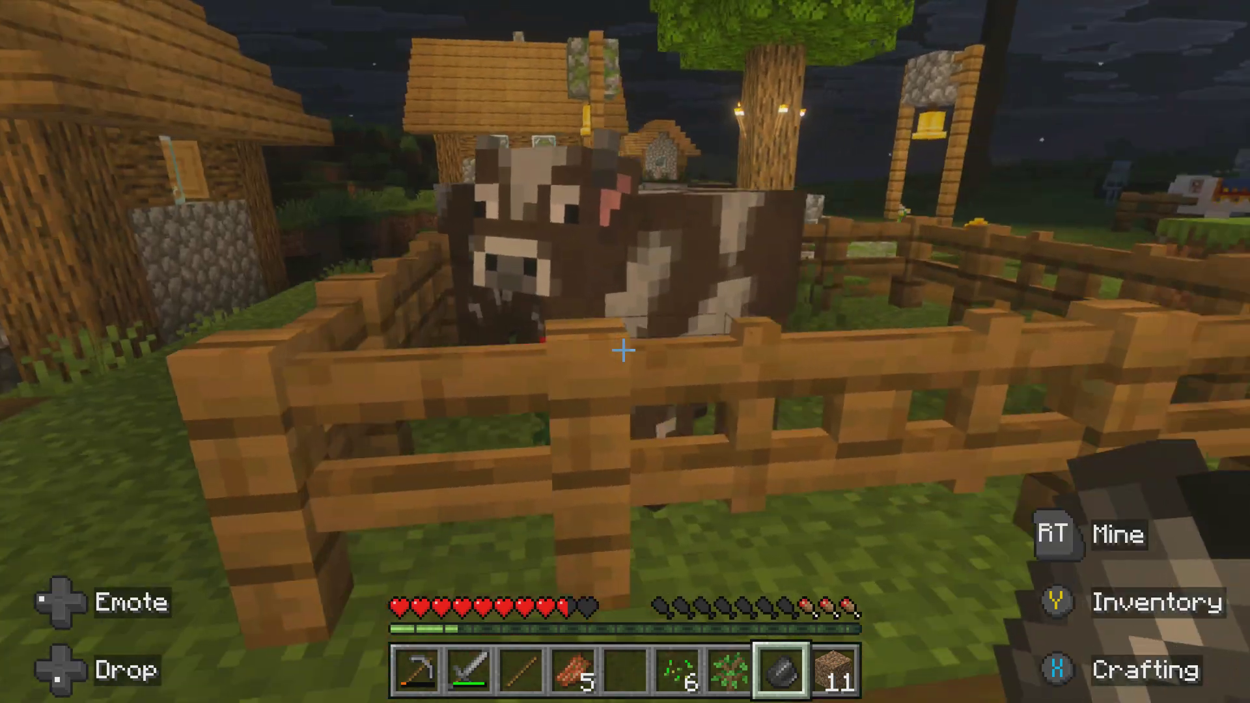
pyautogui.press('w')
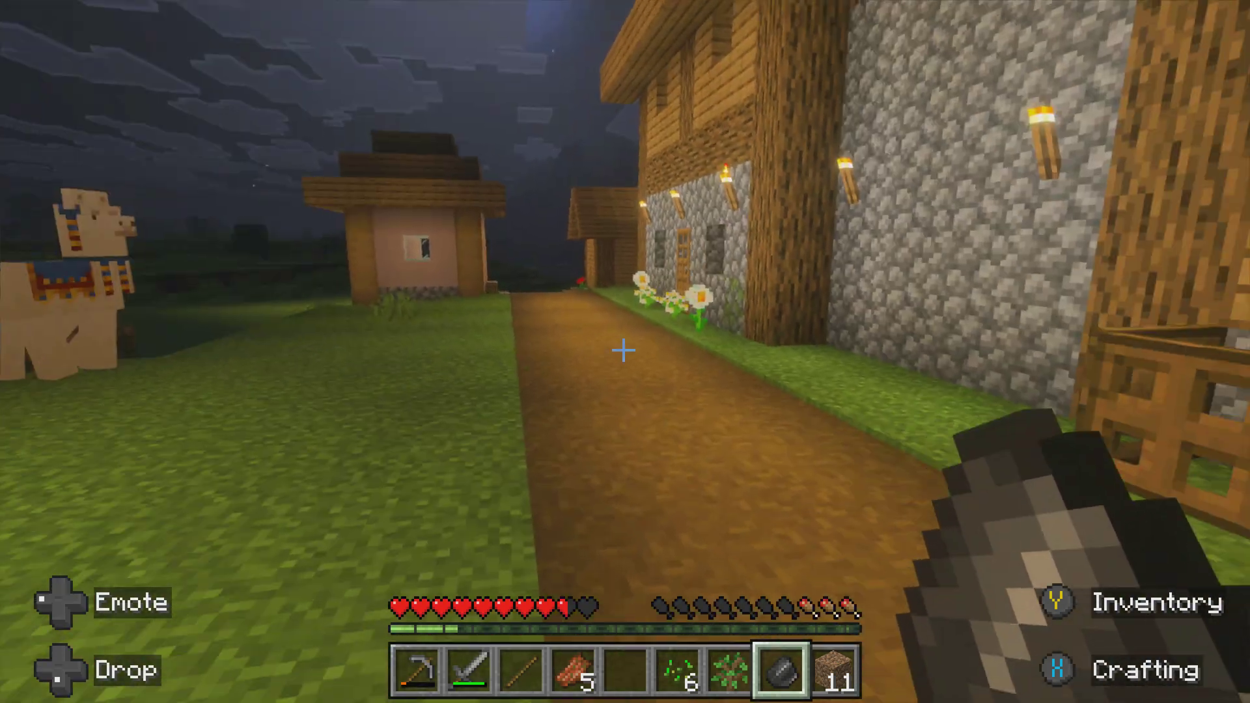
pyautogui.press('w')
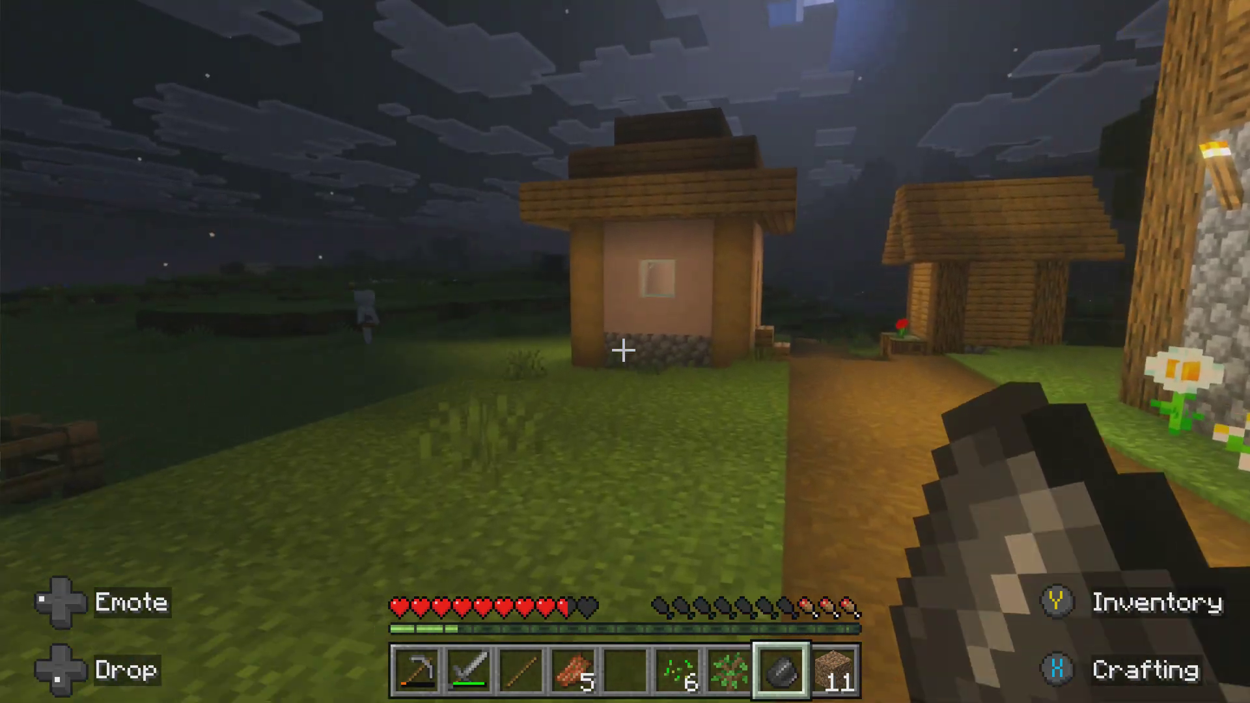
pyautogui.press('w')
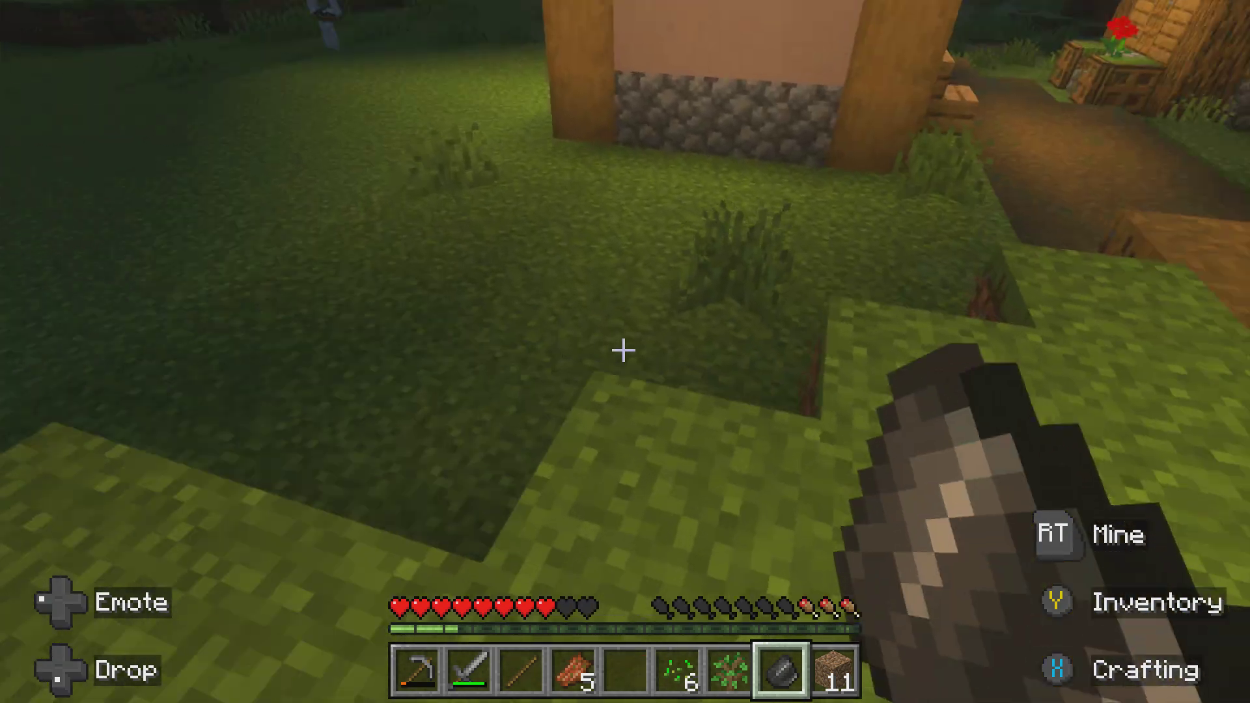
# - Break a tall grass tuft, then open a house's wooden door and step inside
pyautogui.click(623, 350)
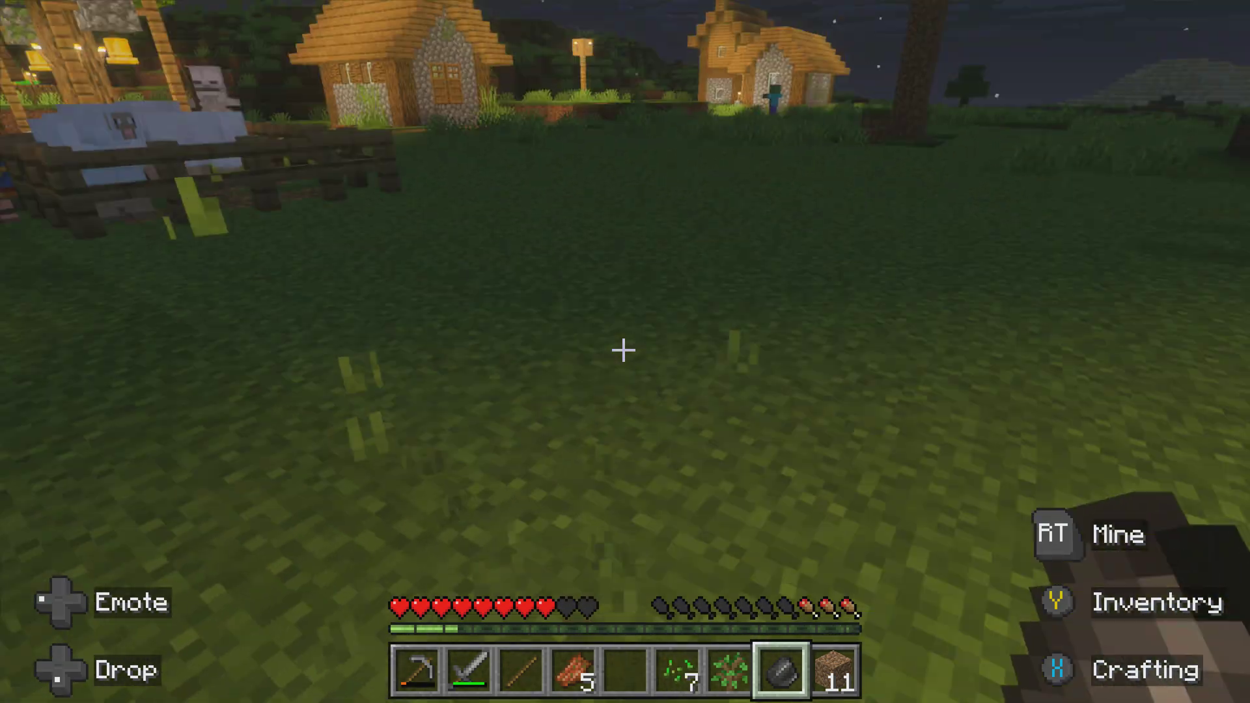
pyautogui.press('w')
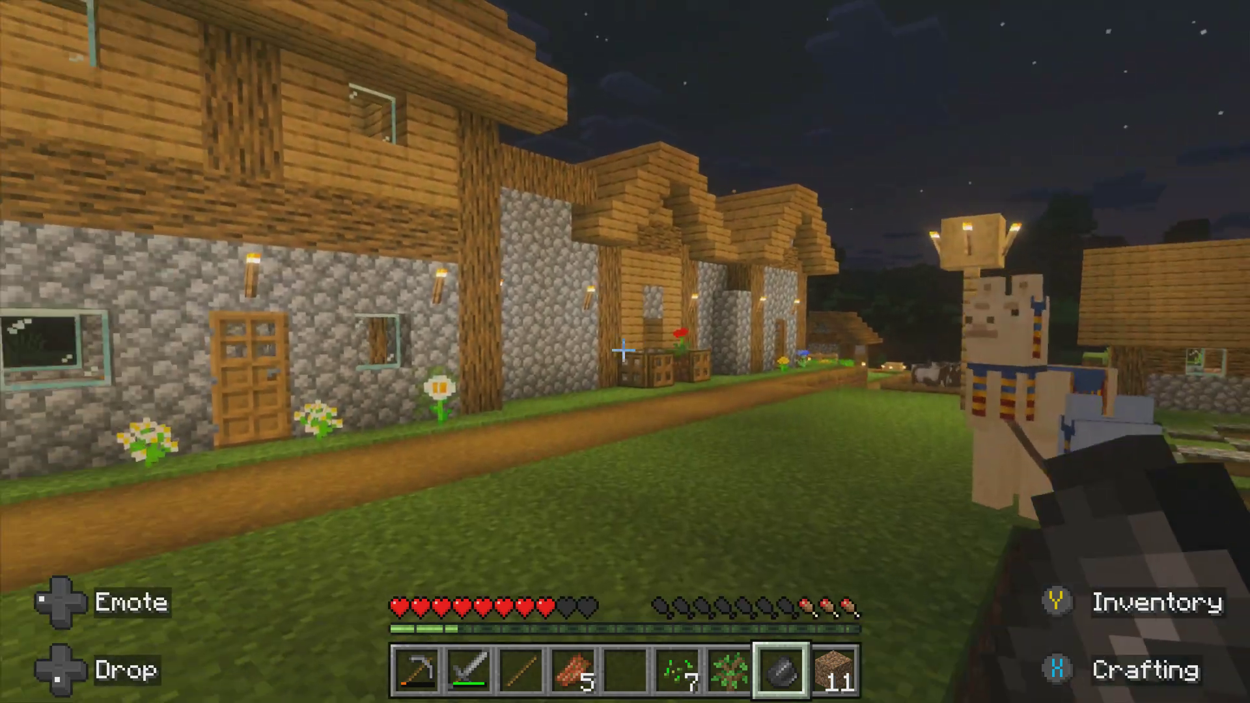
pyautogui.press('w')
pyautogui.press('w')
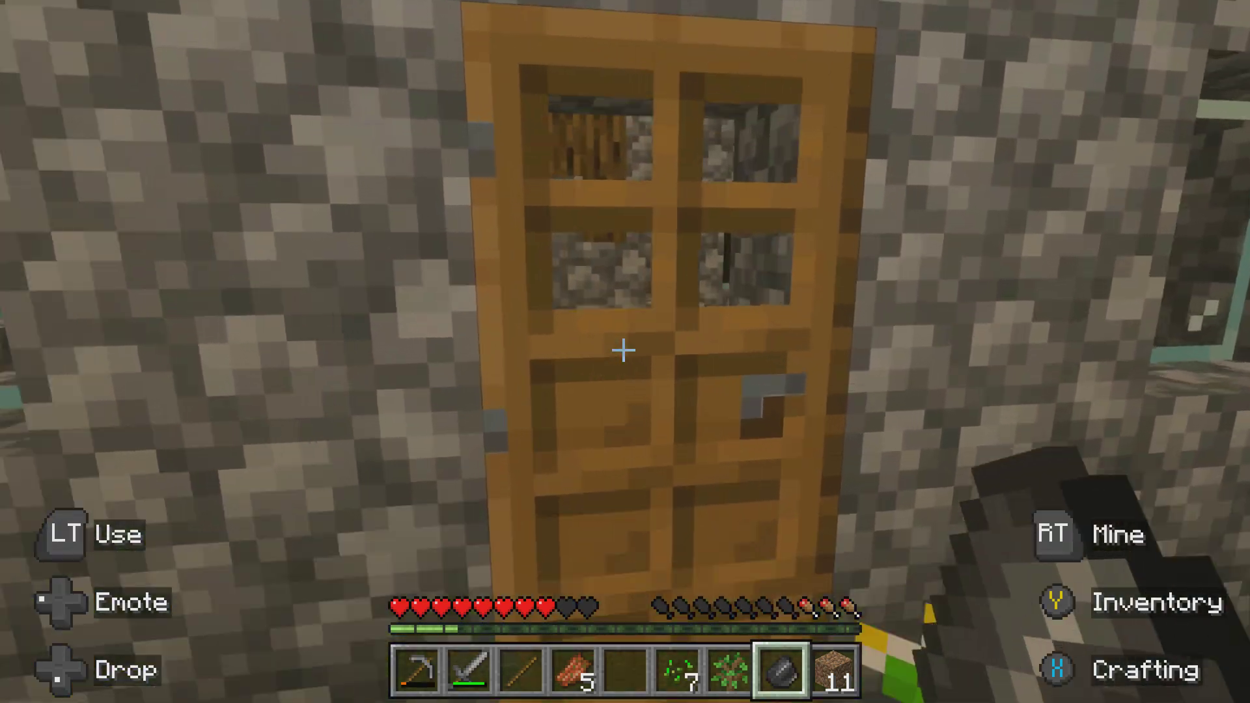
pyautogui.rightClick(623, 349)
pyautogui.press('w')
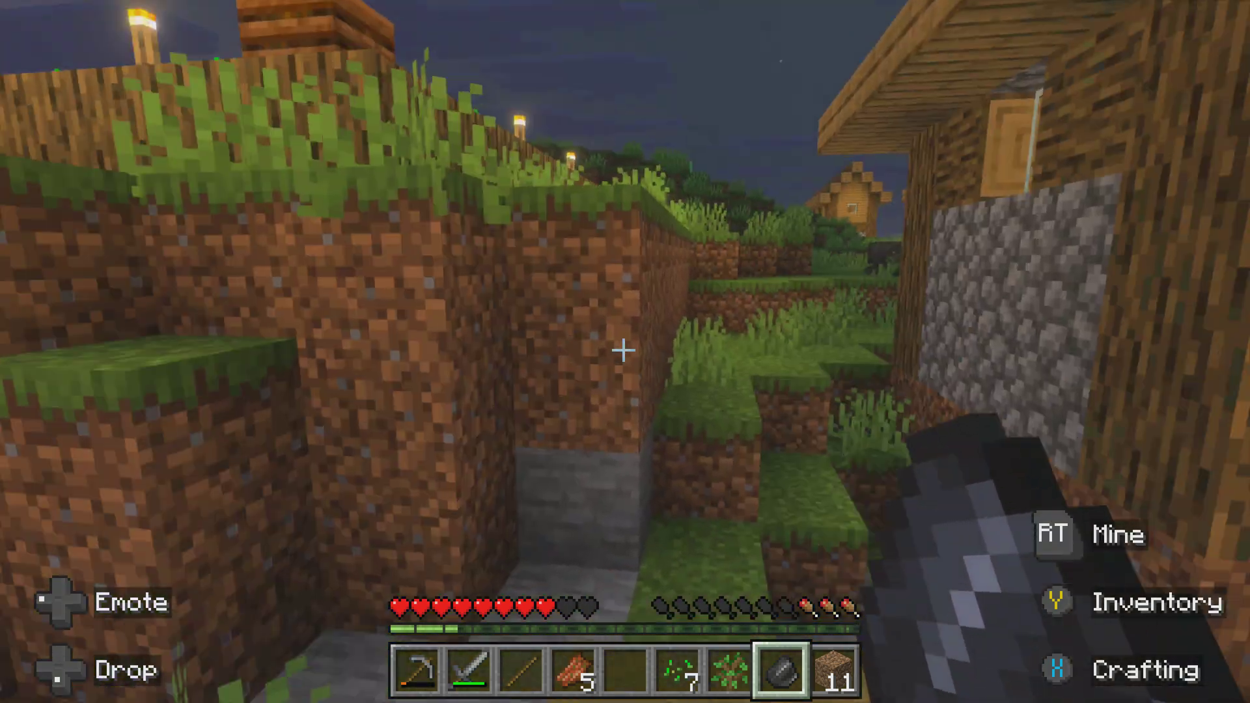
# - Cross the stone pit, pass the llamas and well, and climb the grass ledge by the houses
pyautogui.press('w')
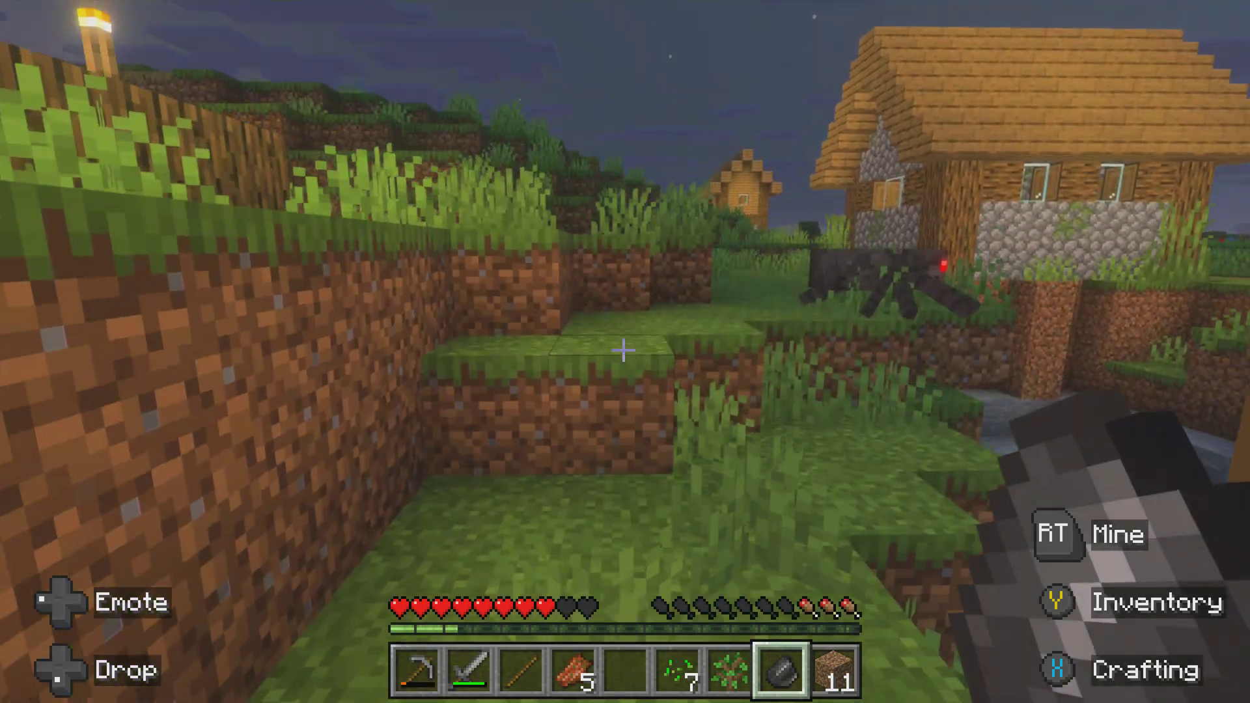
pyautogui.press('w')
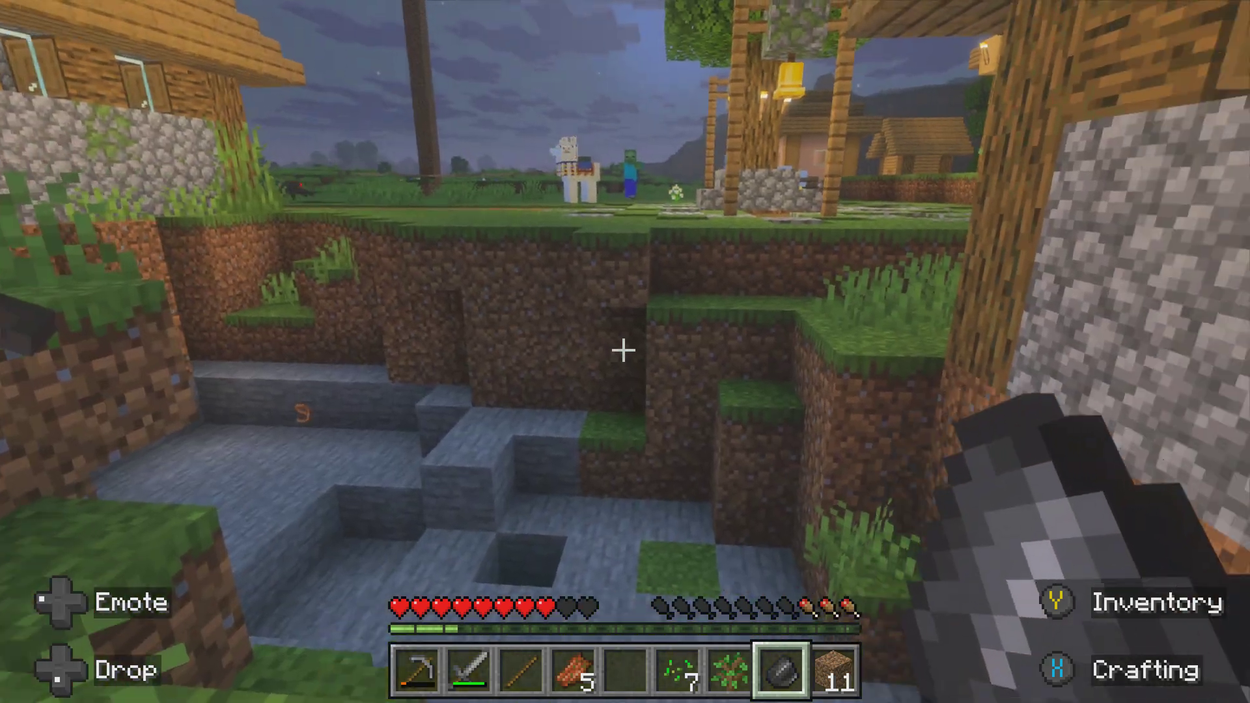
pyautogui.press('w')
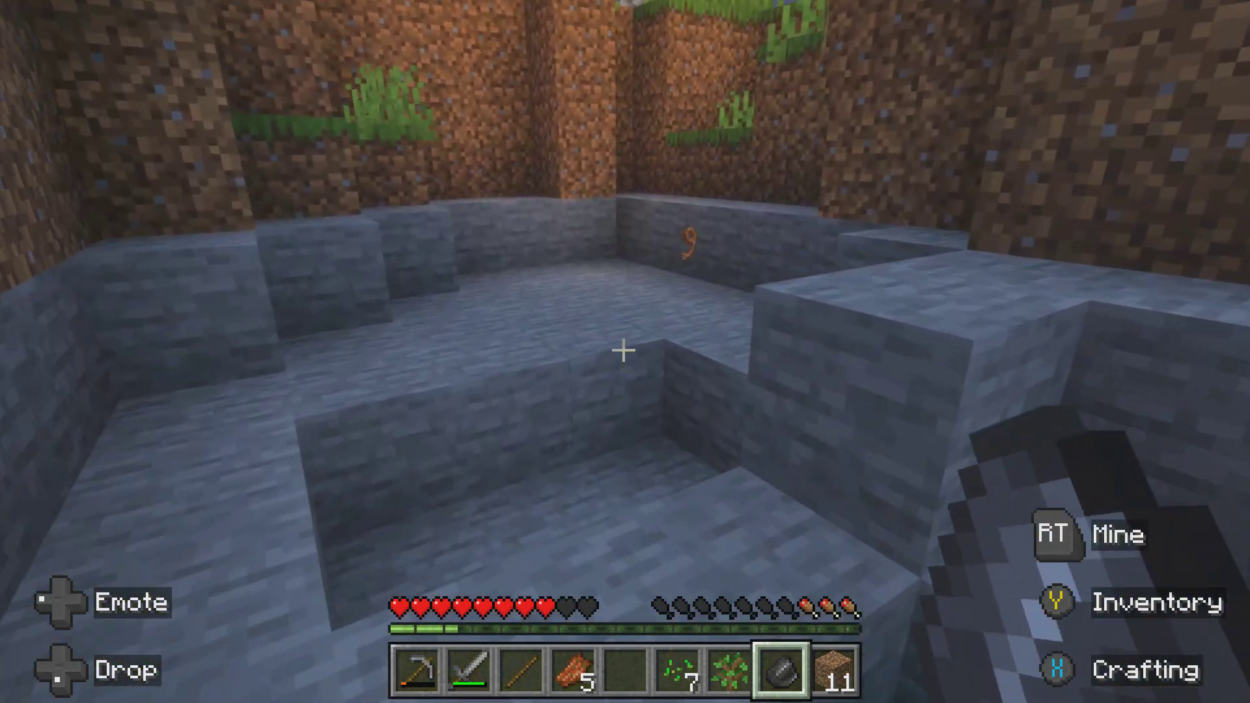
pyautogui.press('w')
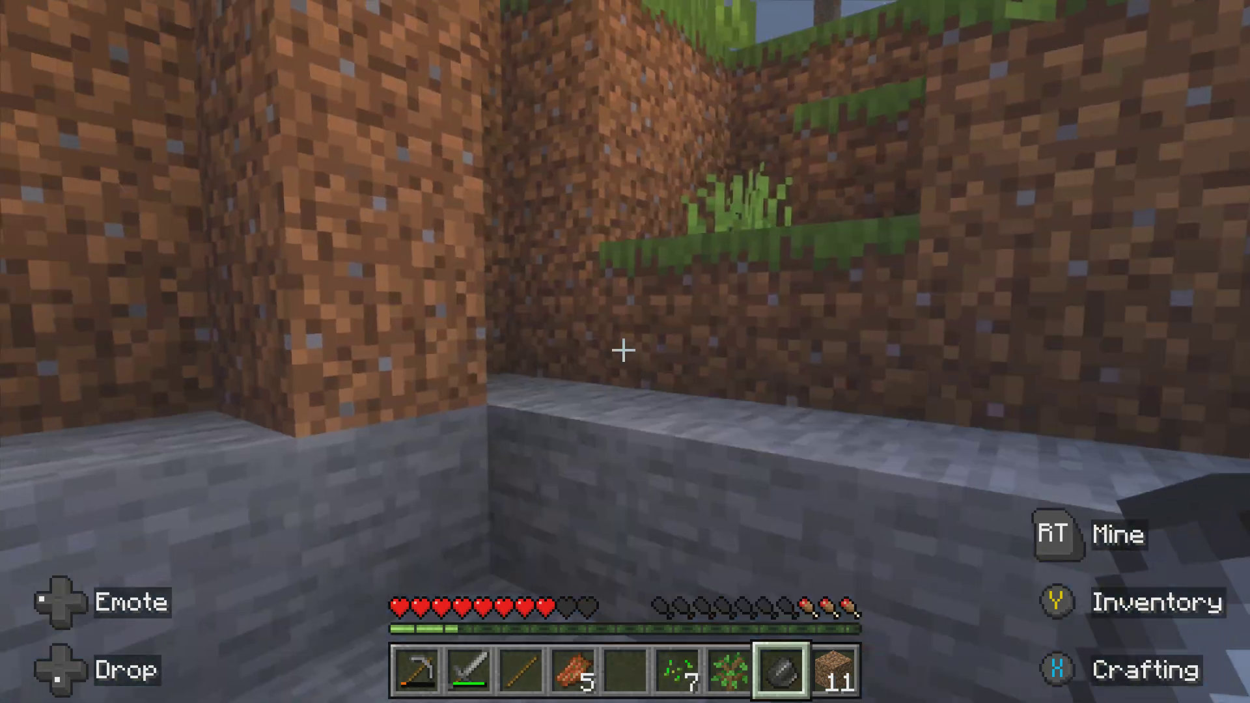
pyautogui.press('w')
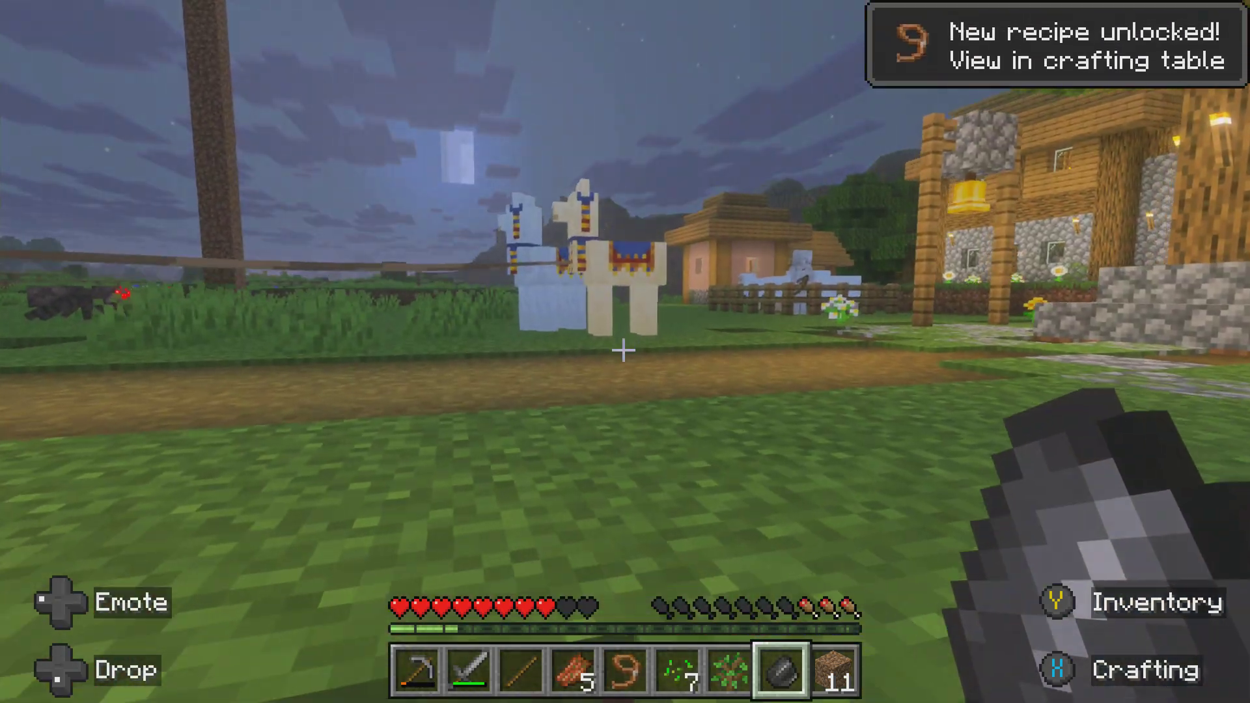
pyautogui.press('w')
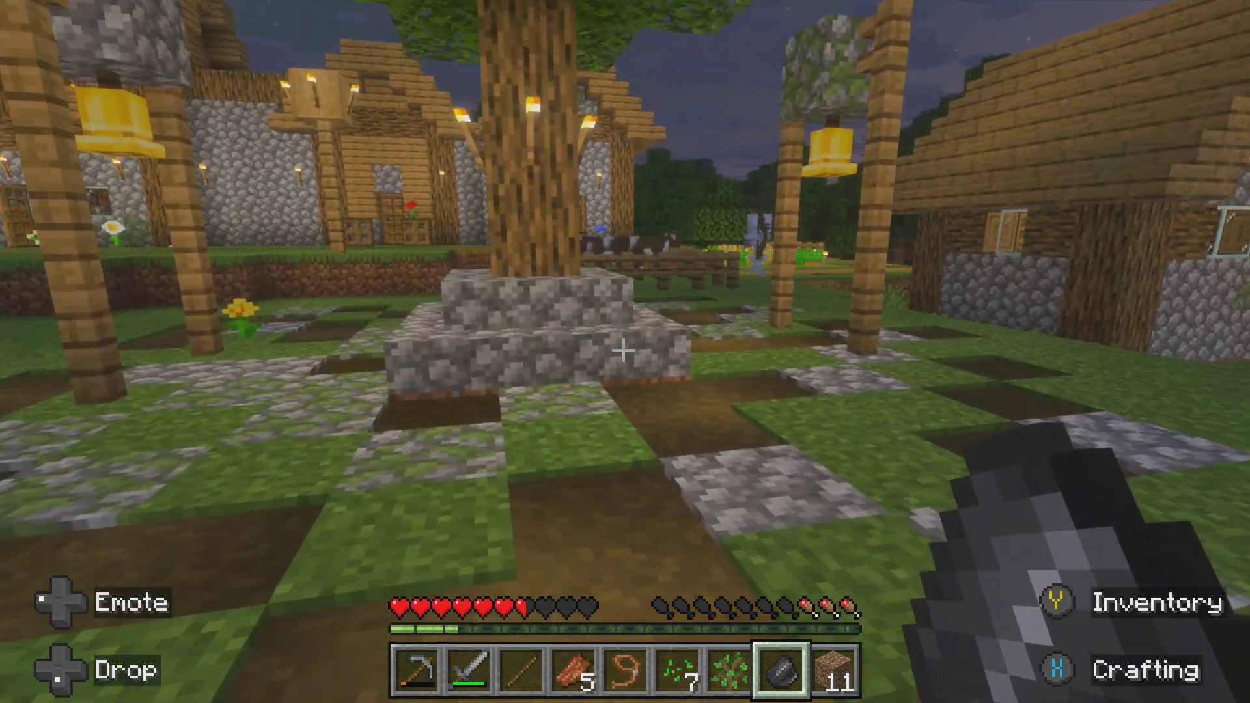
pyautogui.press('w')
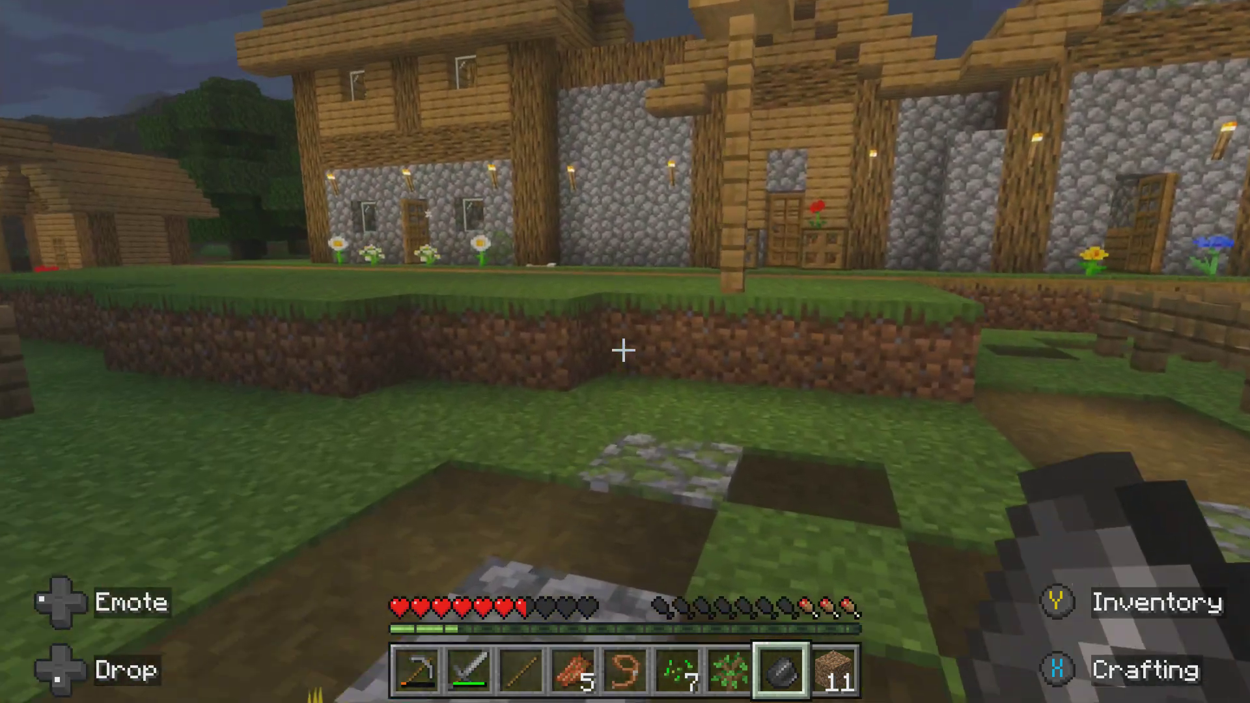
pyautogui.press('w')
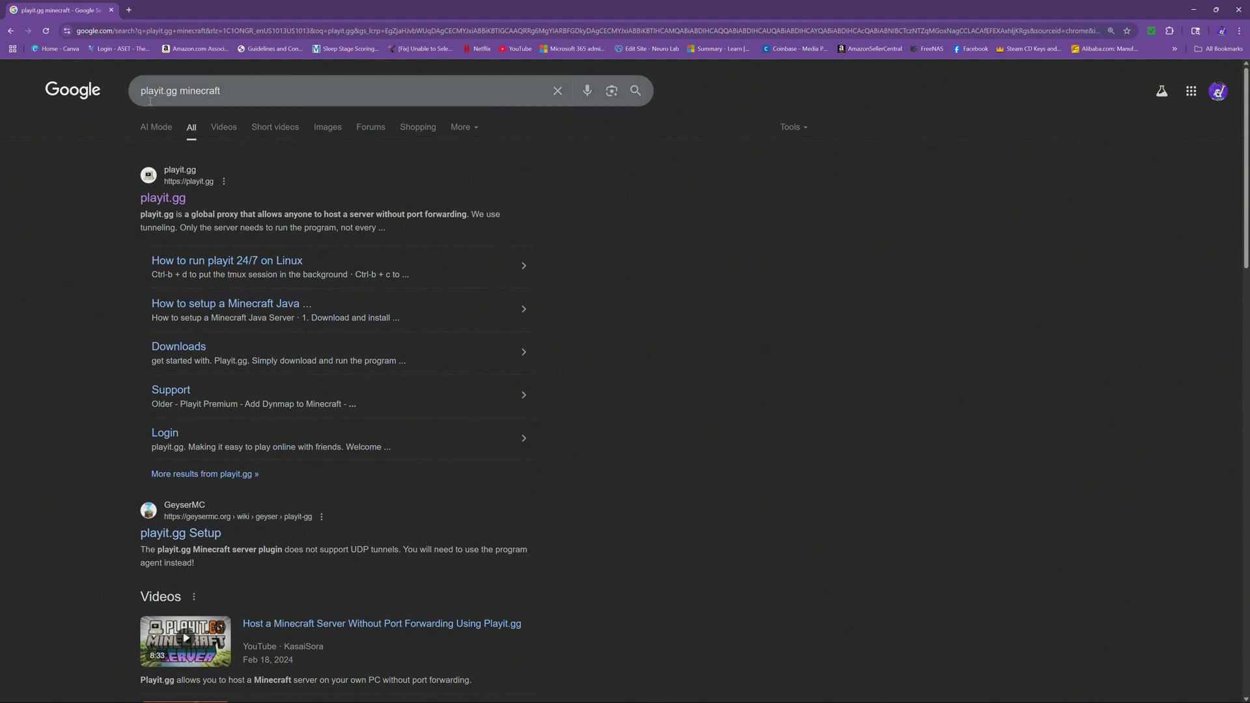
# - Open the top playit.gg result from the 'playit.gg minecraft' search
pyautogui.click(175, 200)
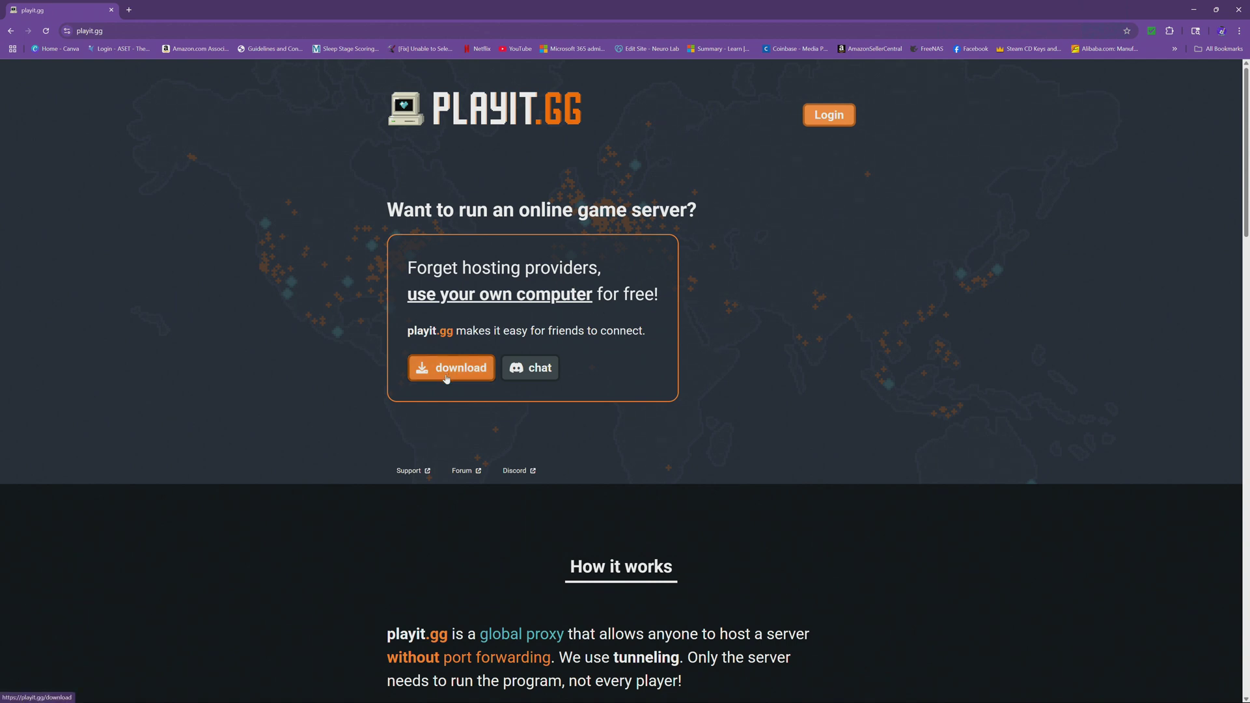
# - Scroll through How it works, highlighting 'We use tunneling.', down to the Pricing comparison
pyautogui.scroll(-2, 651, 508)
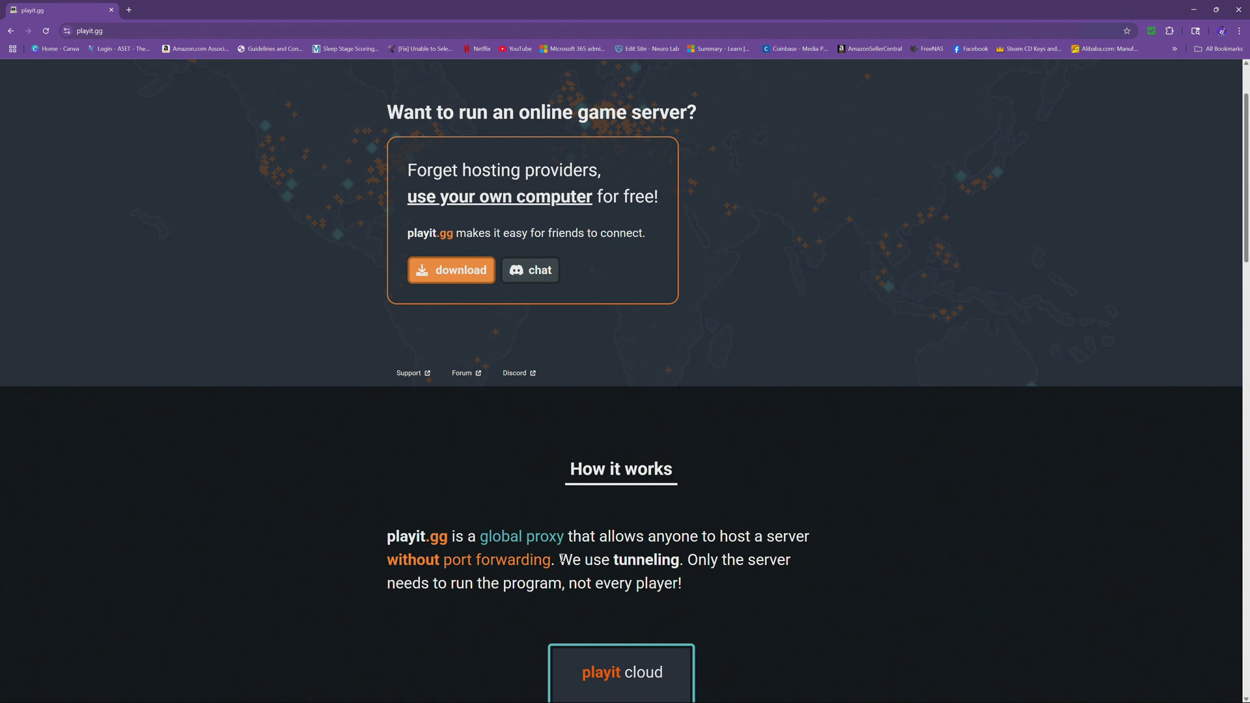
pyautogui.moveTo(557, 560); pyautogui.dragTo(687, 561)
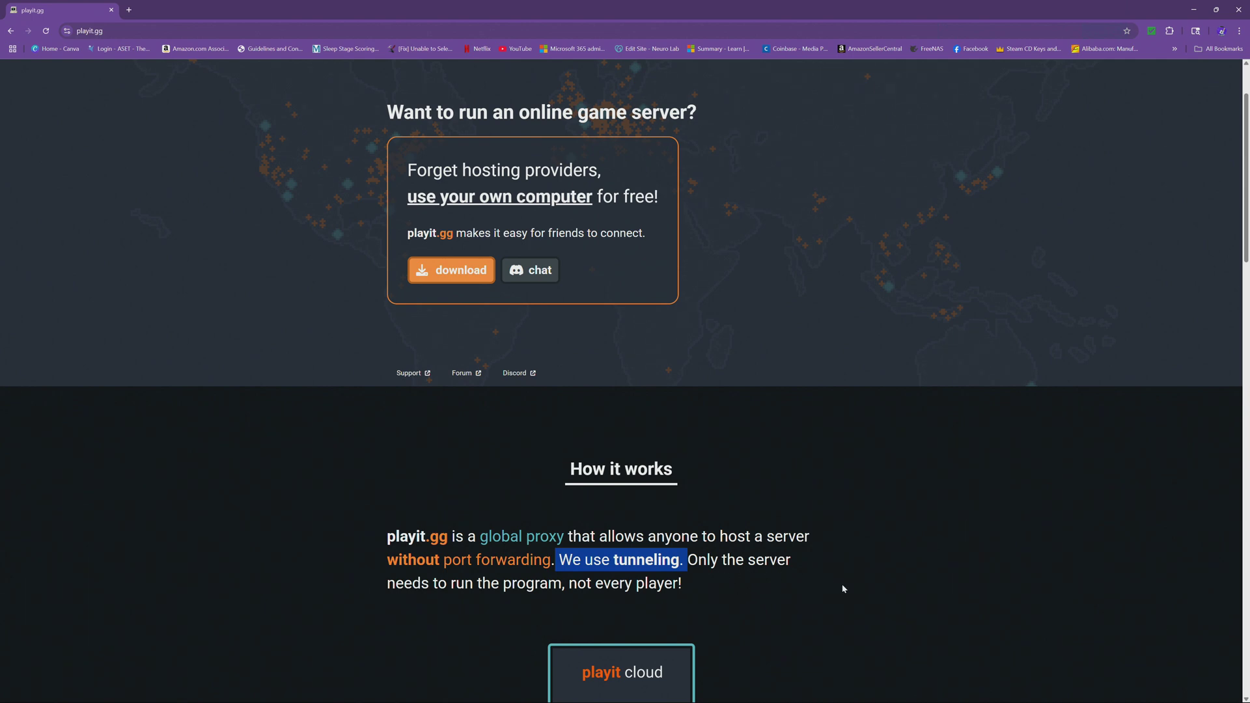
pyautogui.scroll(-7, 844, 588)
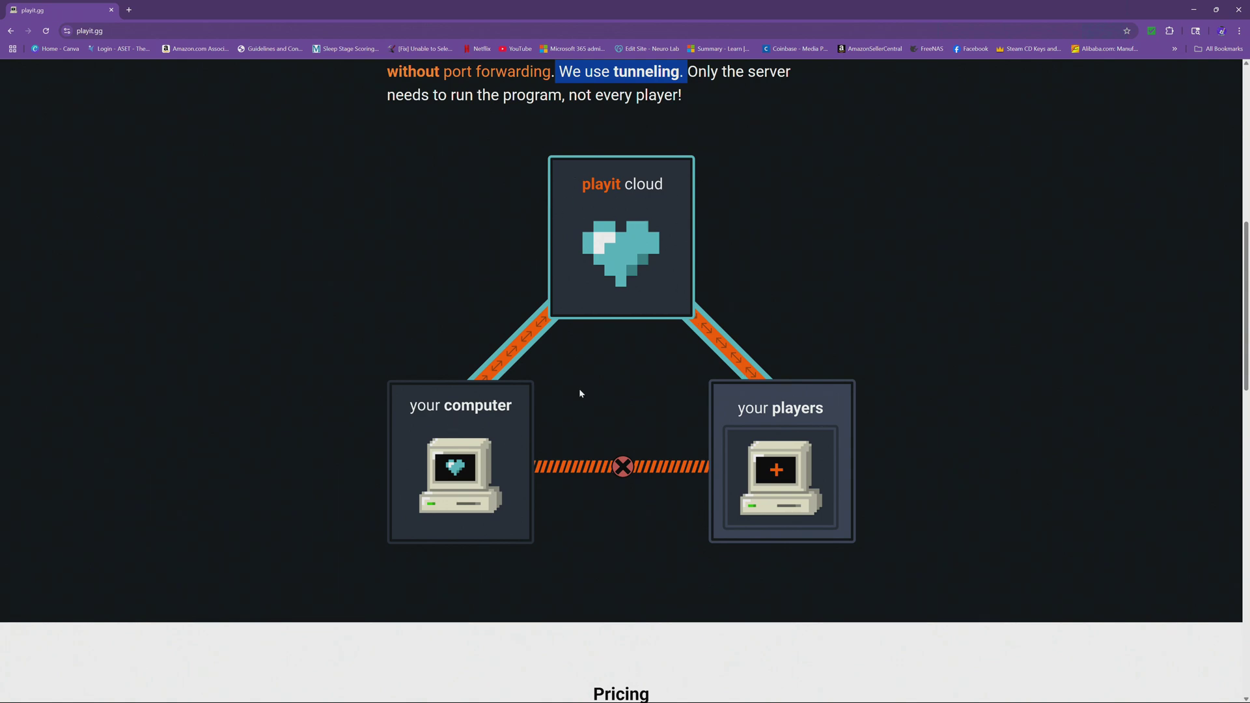
pyautogui.scroll(-8, 1040, 476)
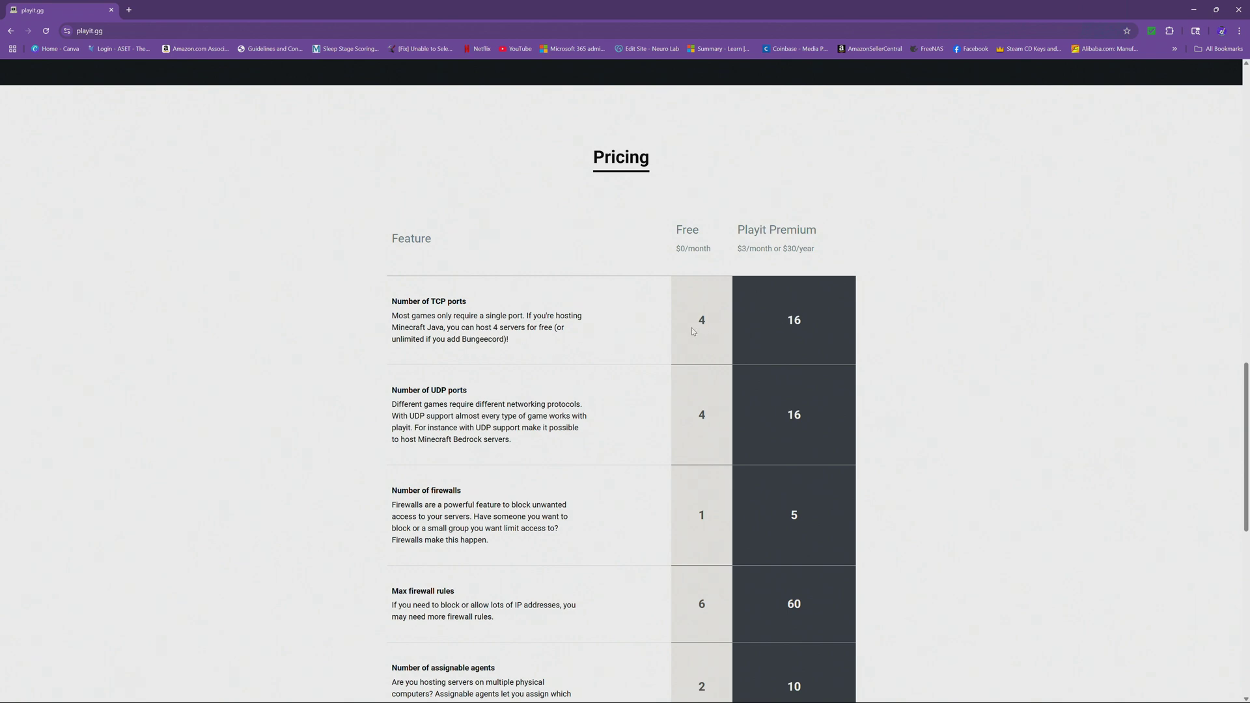
# - Highlight 'Minecraft Bedrock servers', the firewalls row, max rules 6, and Premium's $3/month price
pyautogui.scroll(-1, 614, 425)
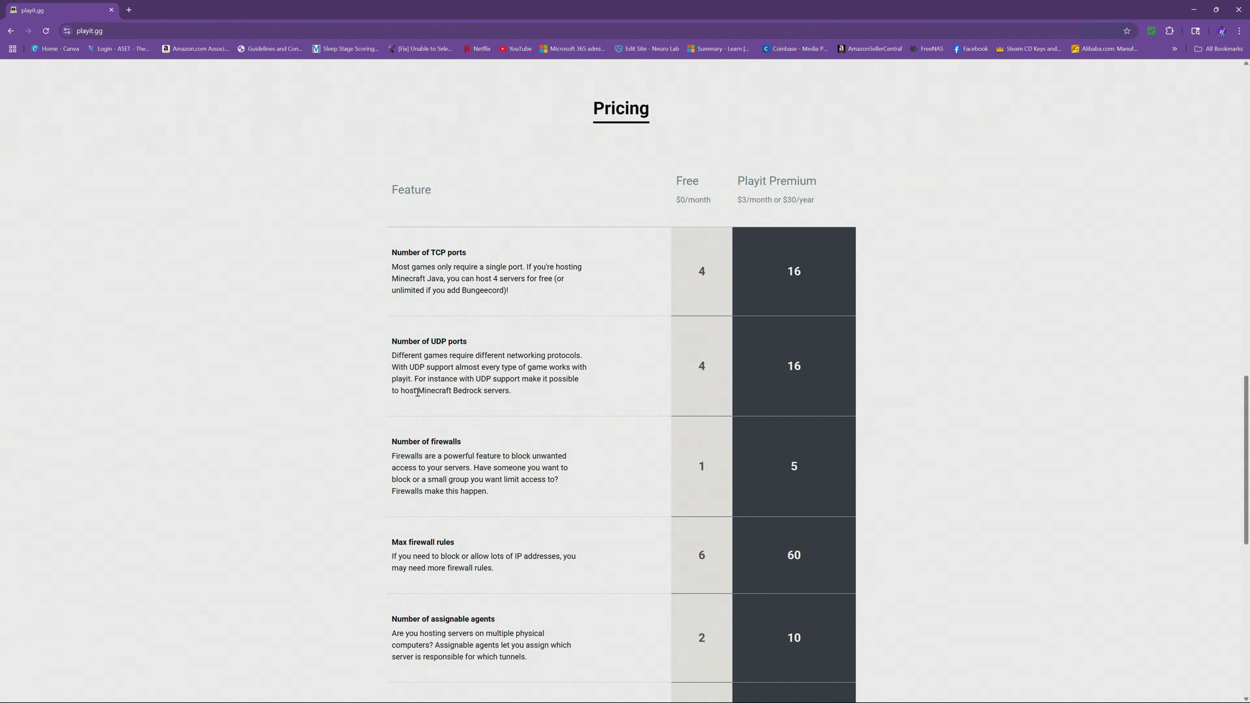
pyautogui.moveTo(417, 391); pyautogui.dragTo(508, 396)
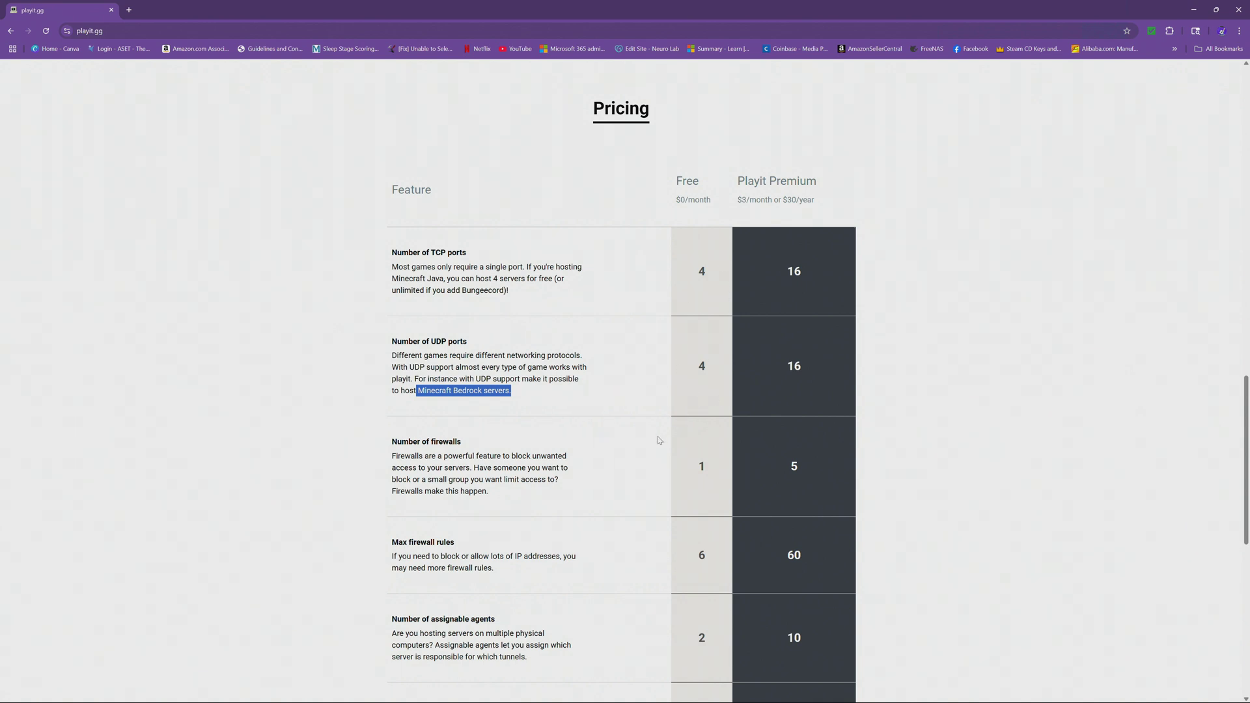
pyautogui.scroll(-1, 654, 440)
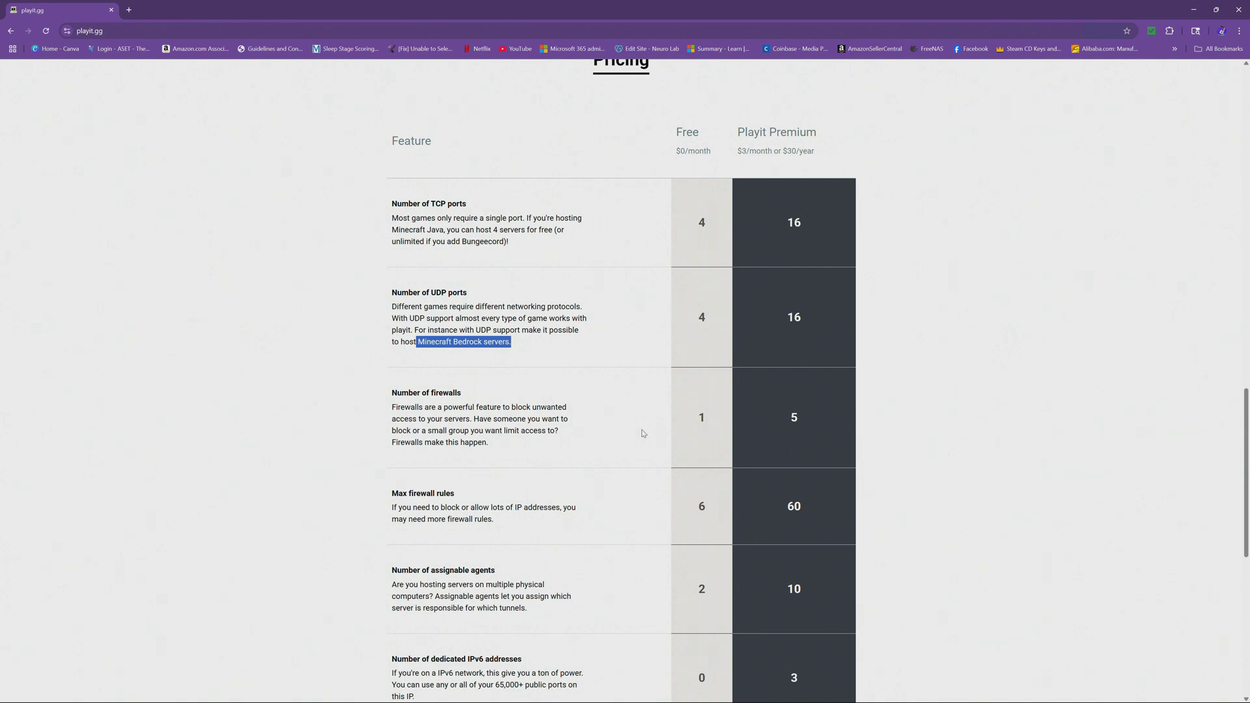
pyautogui.moveTo(716, 430); pyautogui.dragTo(391, 392)
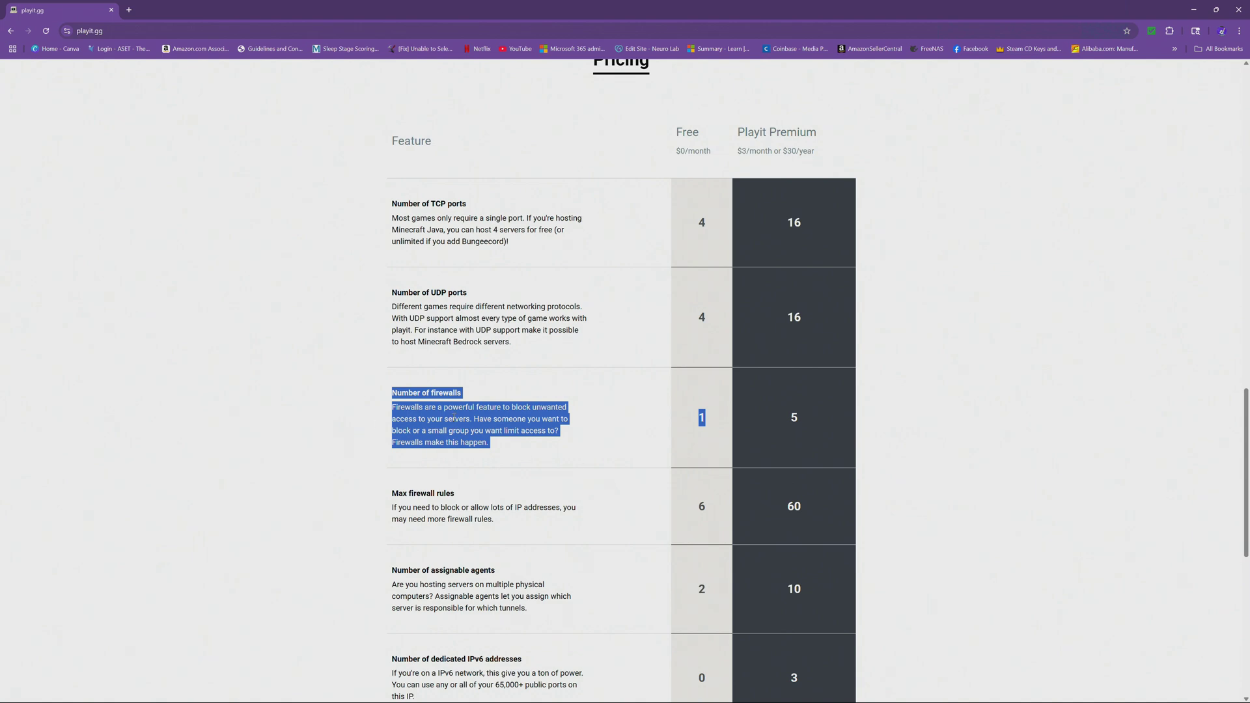
pyautogui.scroll(-1, 453, 418)
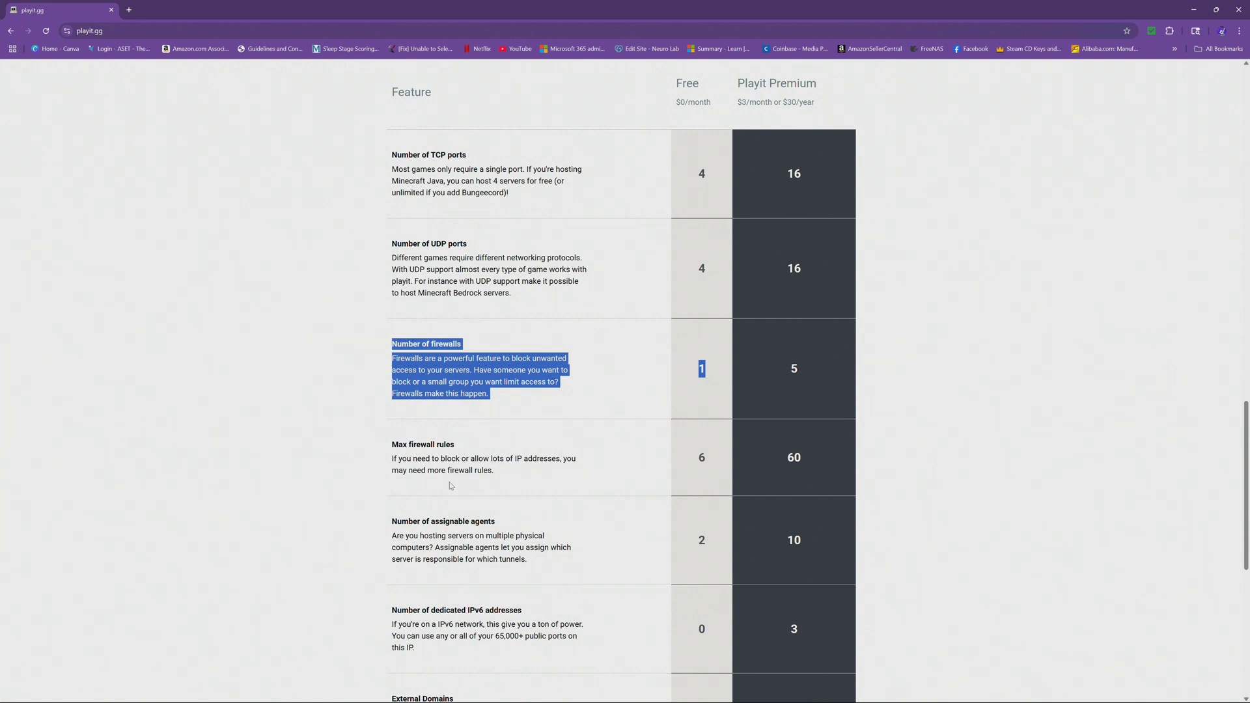
pyautogui.doubleClick(699, 459)
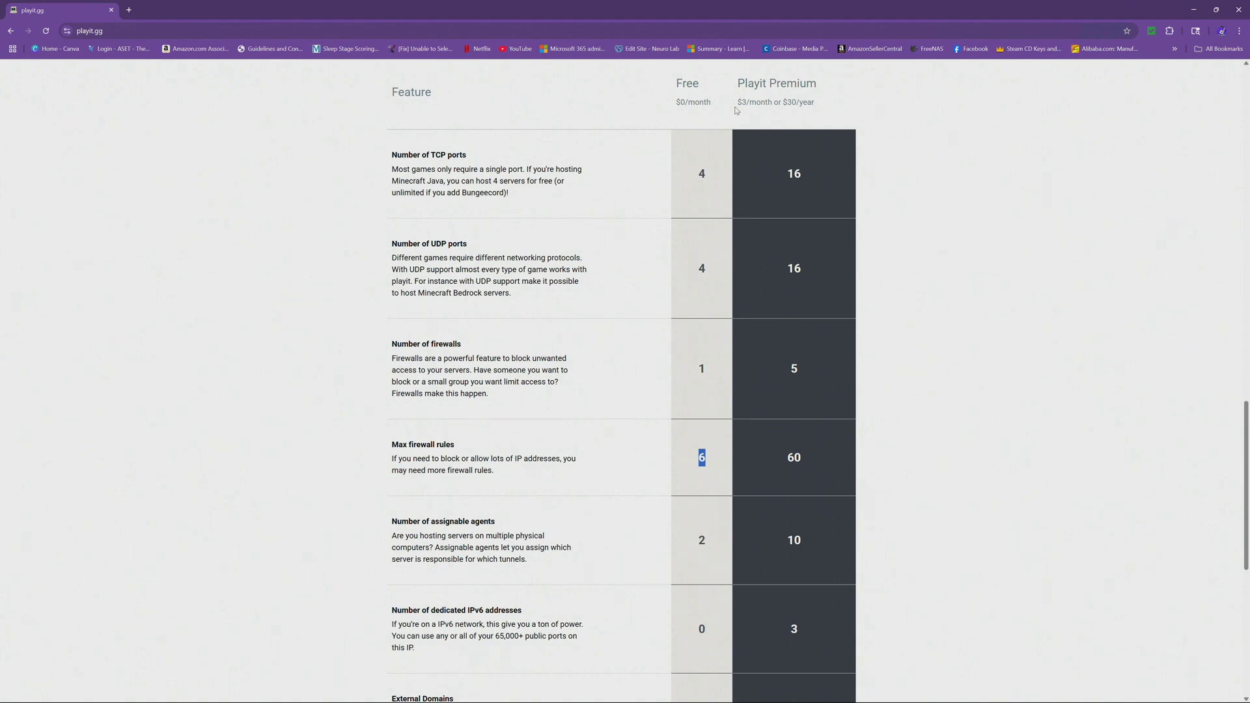
pyautogui.moveTo(737, 103); pyautogui.dragTo(821, 102)
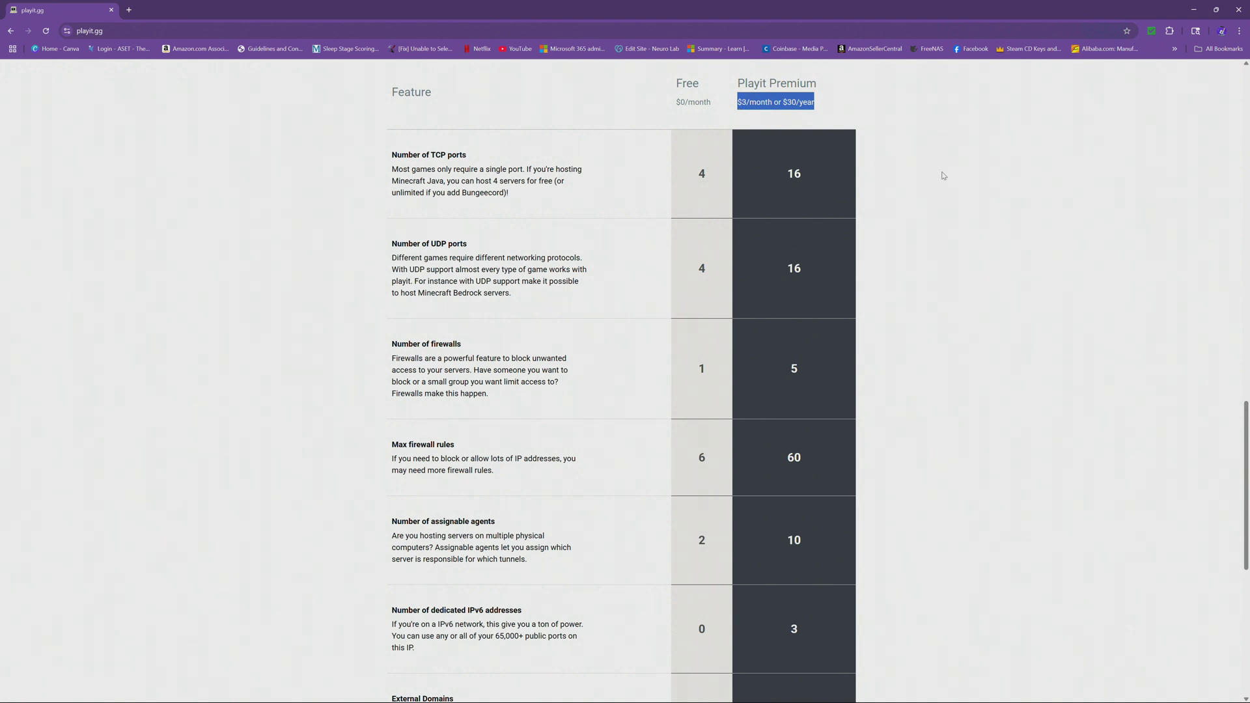
# - Highlight the free IPv6 count 0 and 'create sub domains!', then scroll through Add Ons
pyautogui.scroll(-1, 1001, 549)
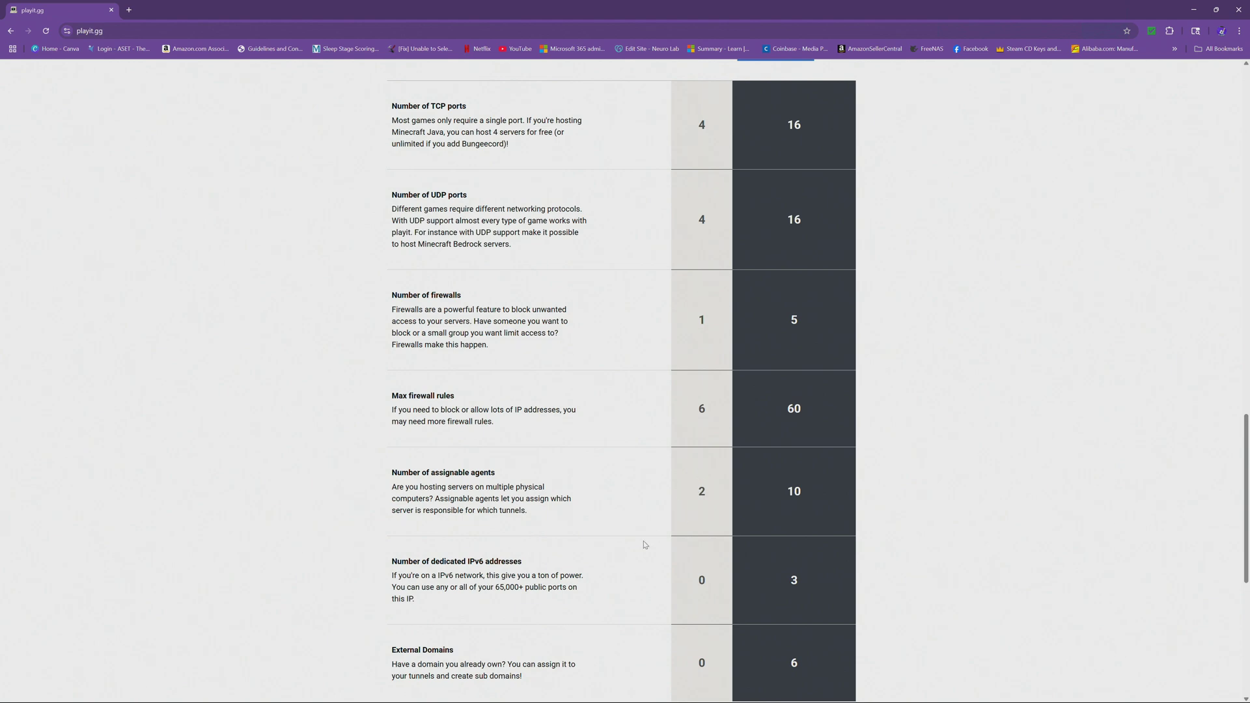
pyautogui.scroll(-2, 637, 536)
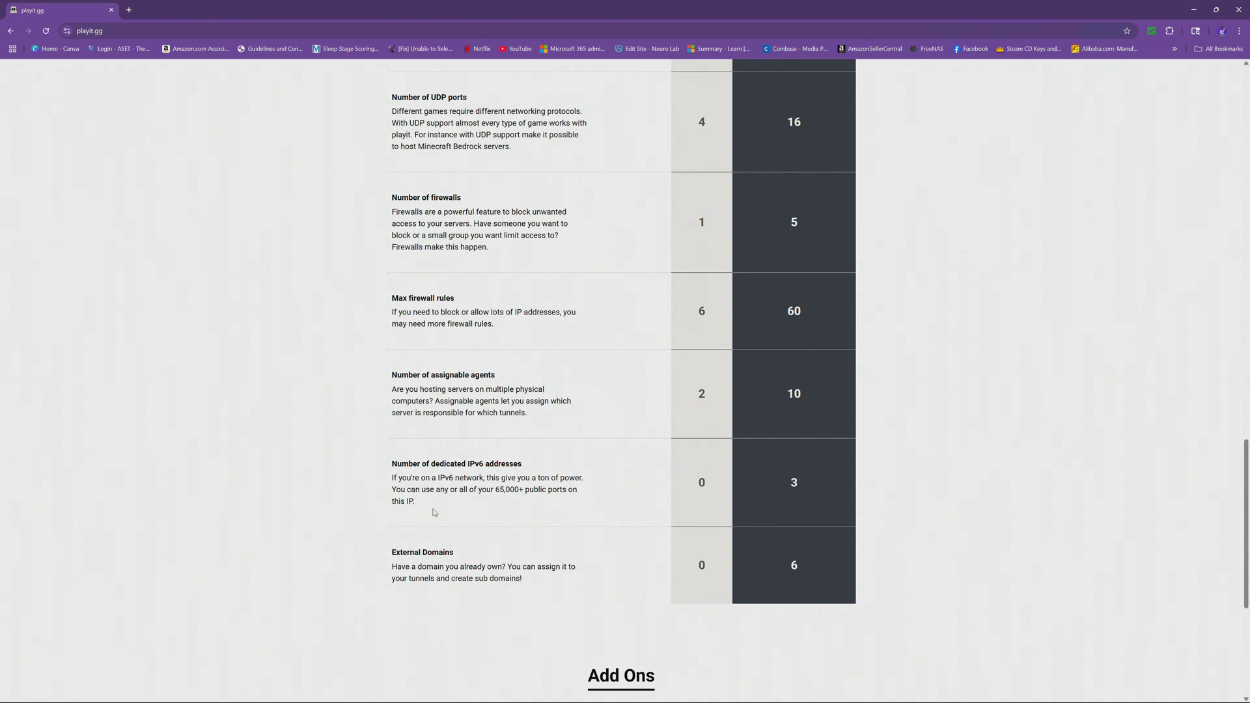
pyautogui.doubleClick(702, 480)
pyautogui.moveTo(452, 578); pyautogui.dragTo(531, 587)
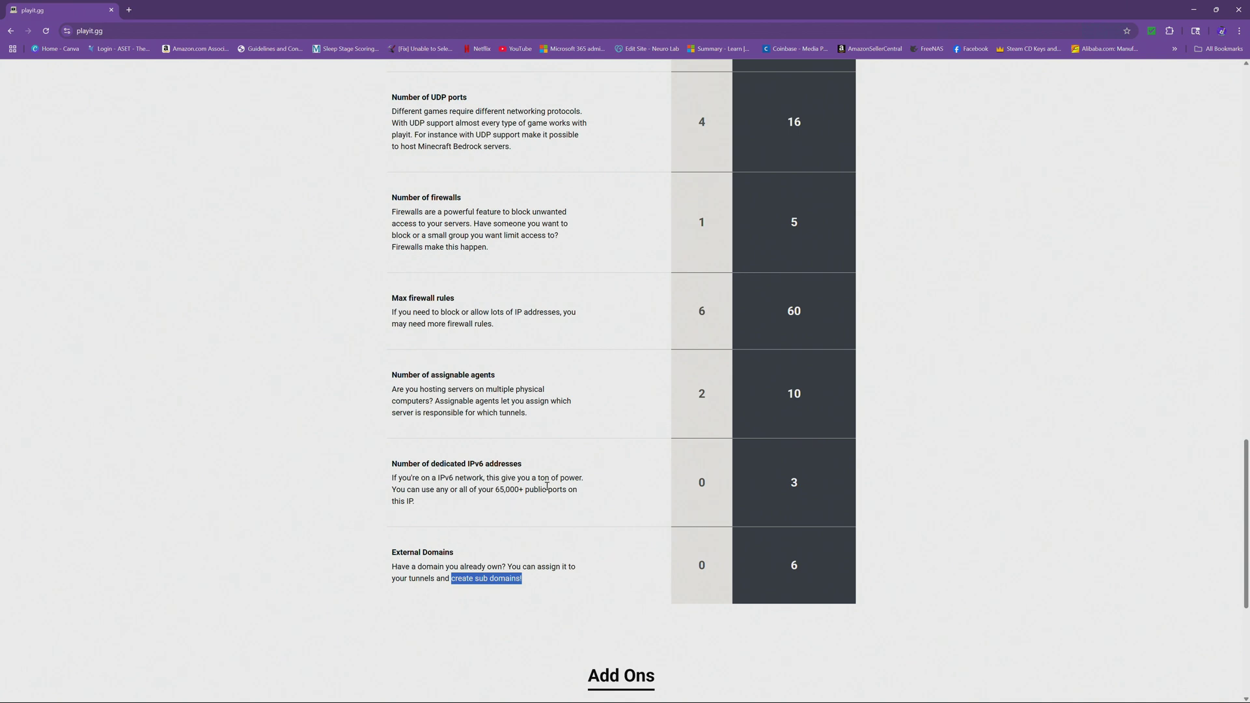
pyautogui.scroll(-2, 554, 478)
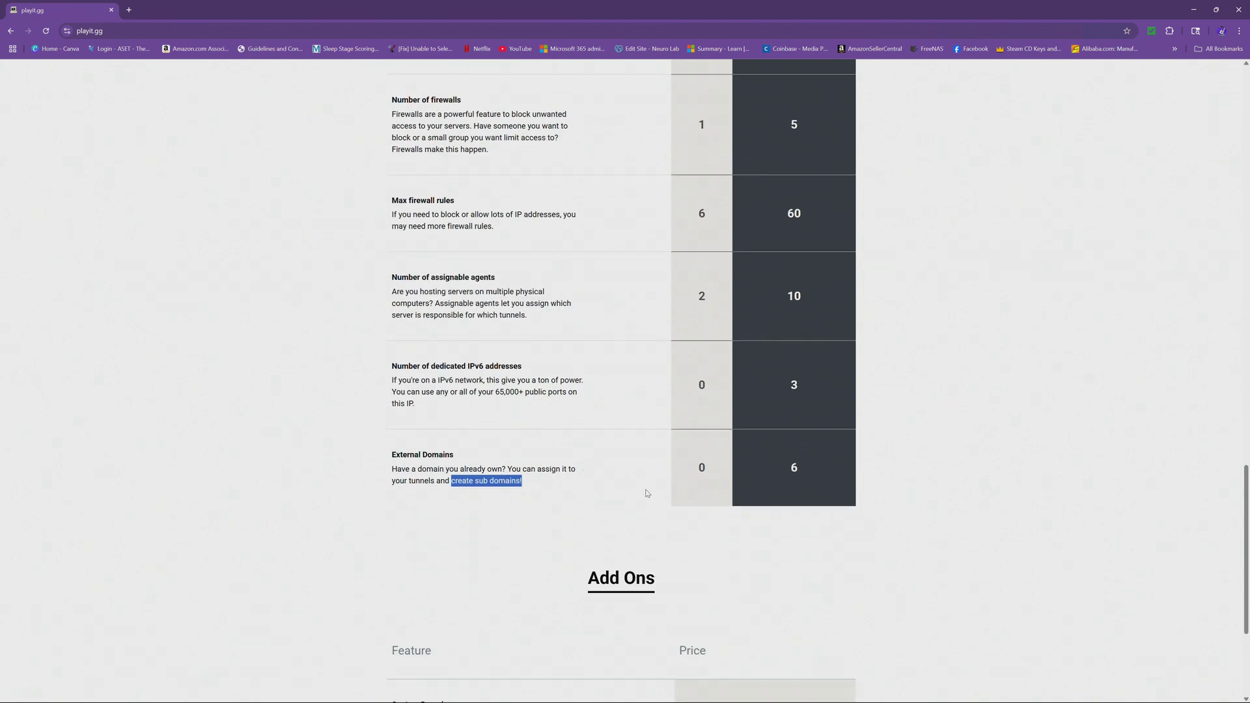
pyautogui.scroll(-3, 846, 525)
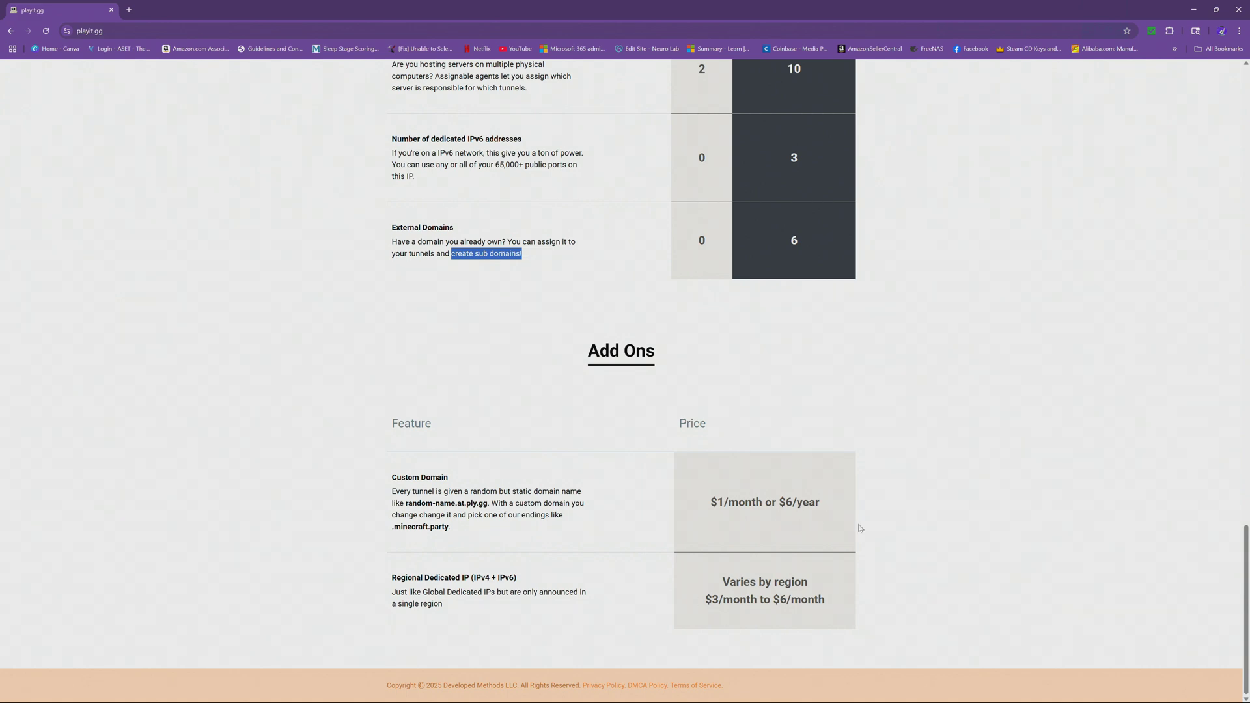
pyautogui.scroll(10, 811, 456)
# - Return to the top of the homepage and open the download page
pyautogui.scroll(20, 819, 439)
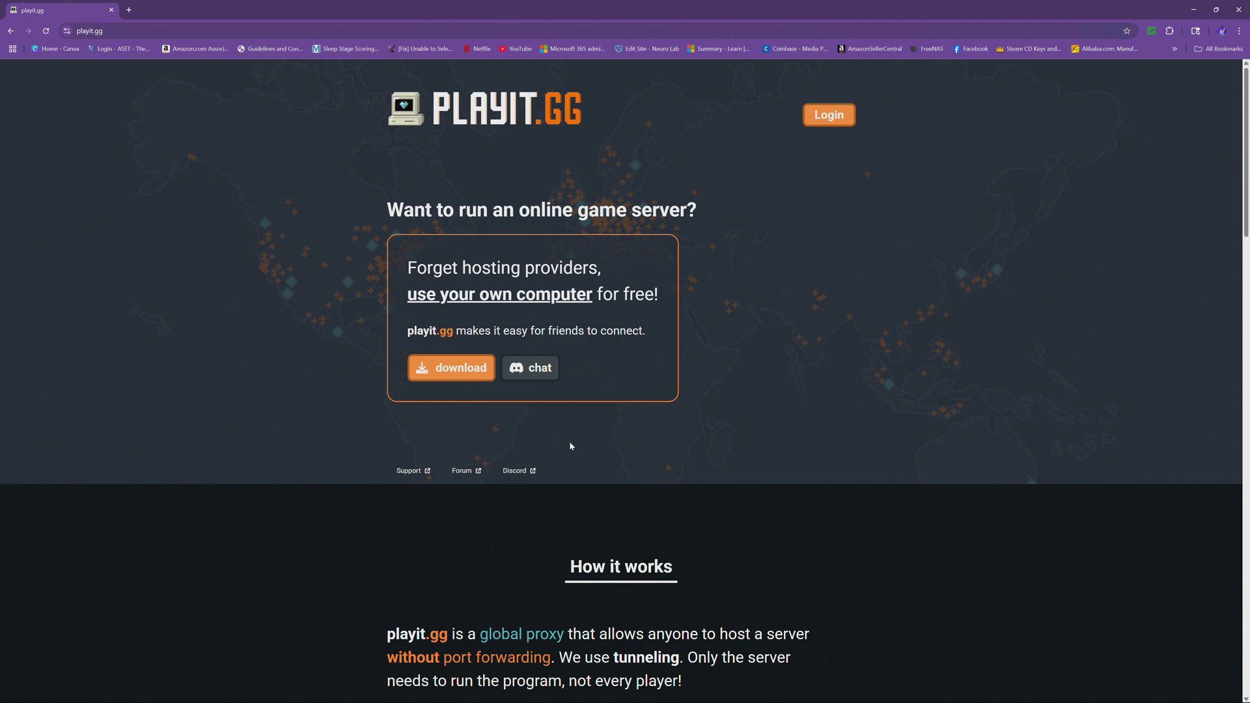
pyautogui.click(456, 376)
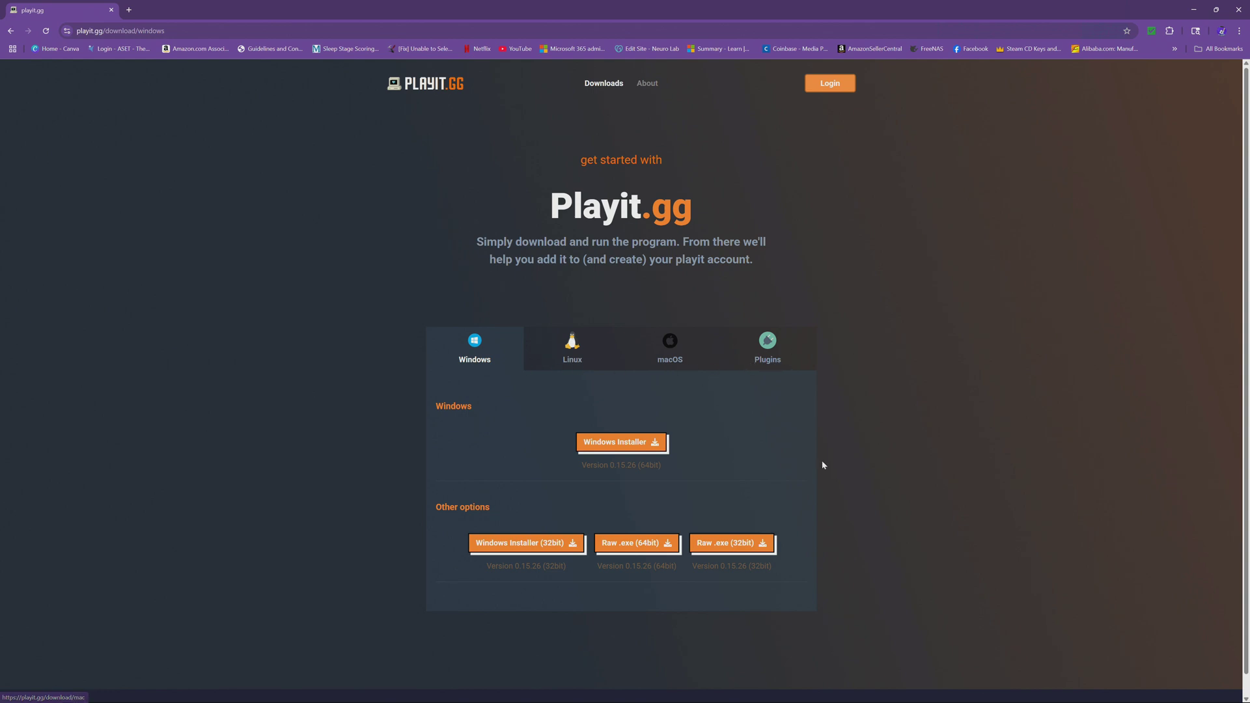
# - Download the 64-bit Windows Installer (.msi) for playit version 0.15.26
pyautogui.click(783, 357)
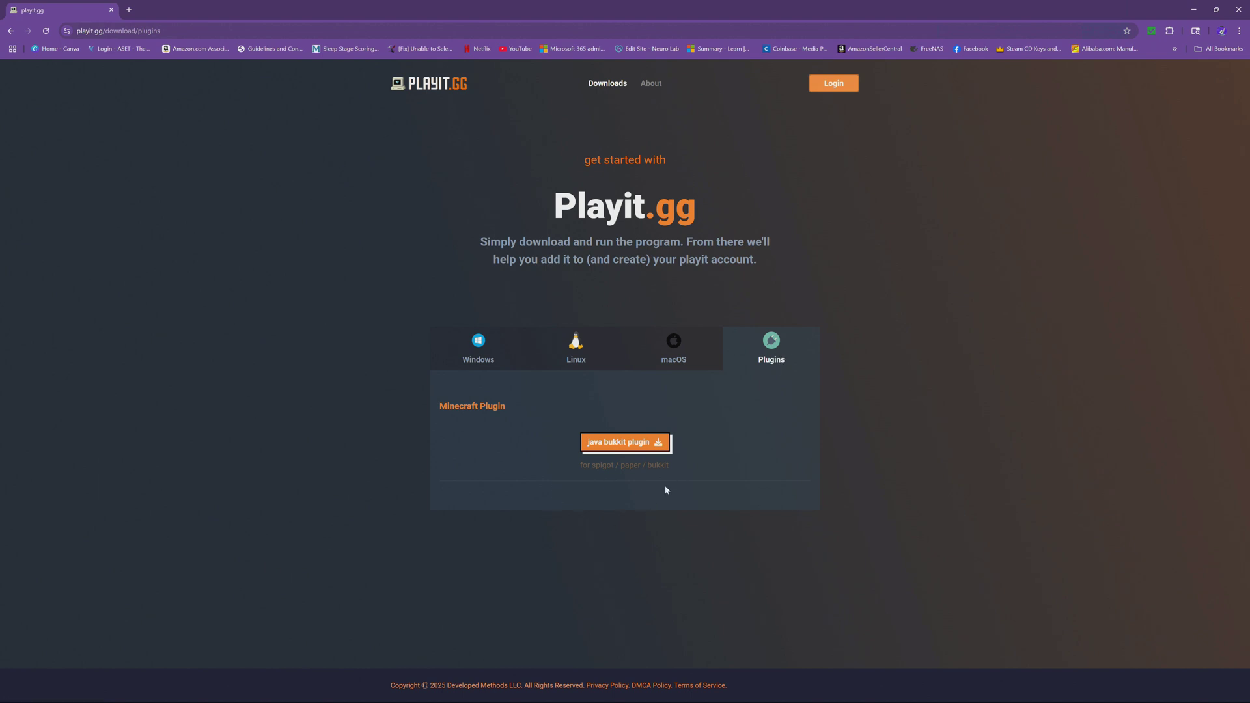
pyautogui.click(485, 363)
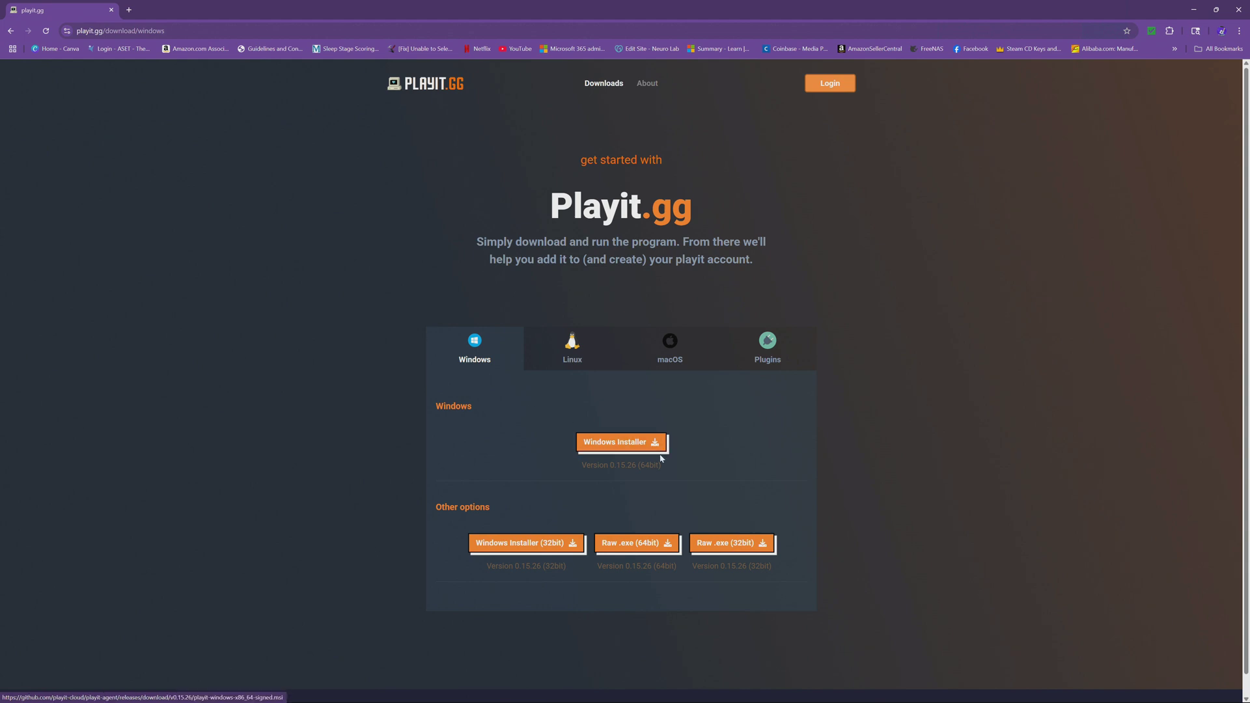
pyautogui.moveTo(639, 467); pyautogui.dragTo(670, 468)
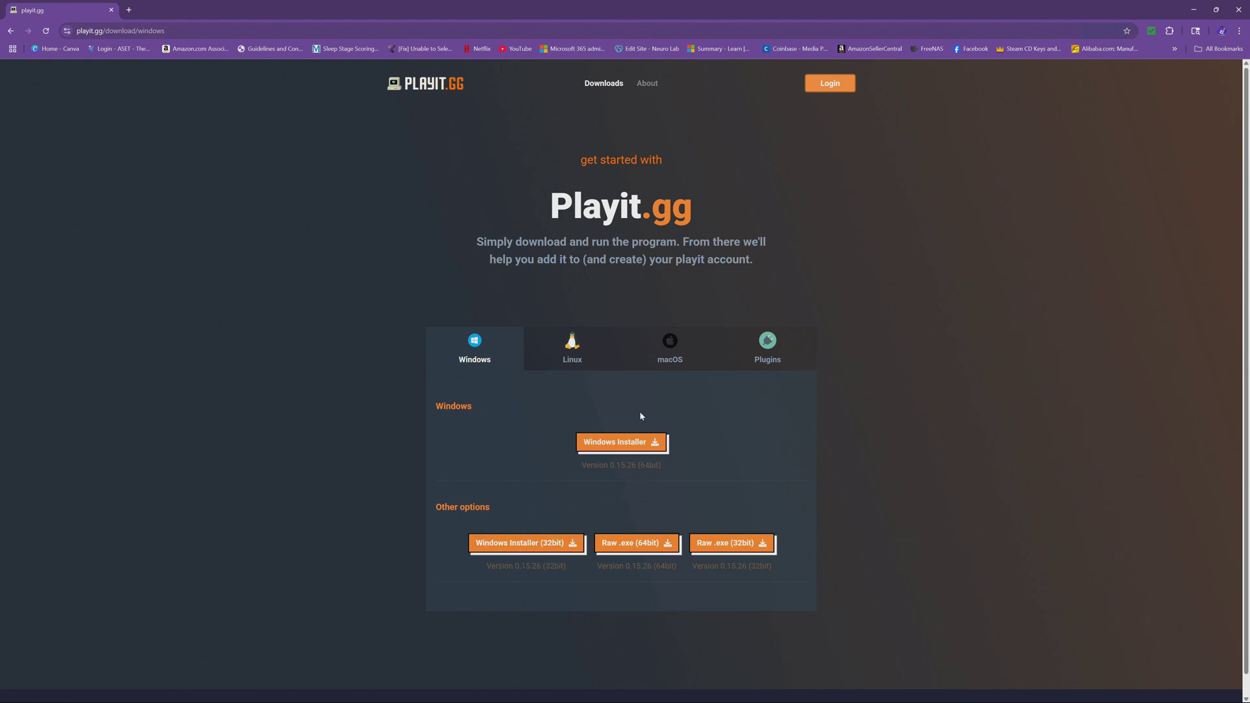
pyautogui.click(615, 445)
# - Run the downloaded playit installer, approve the UAC prompt, and finish the setup wizard
pyautogui.click(1178, 54)
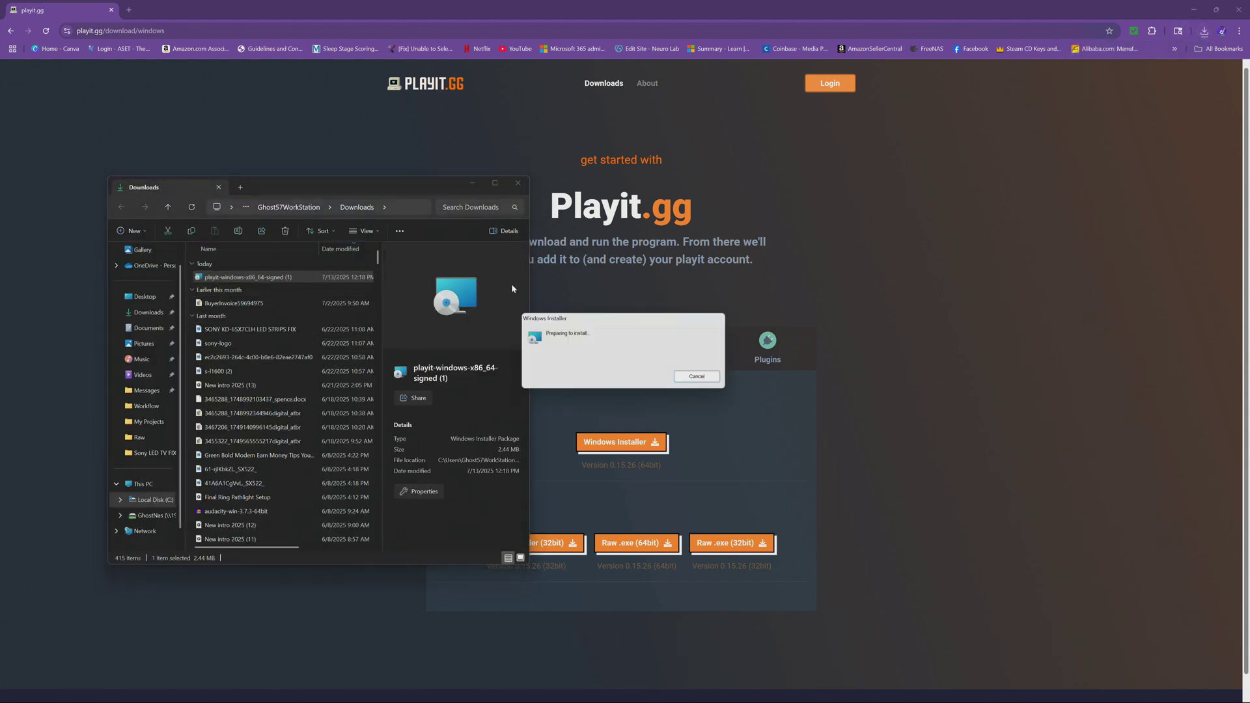
pyautogui.click(472, 188)
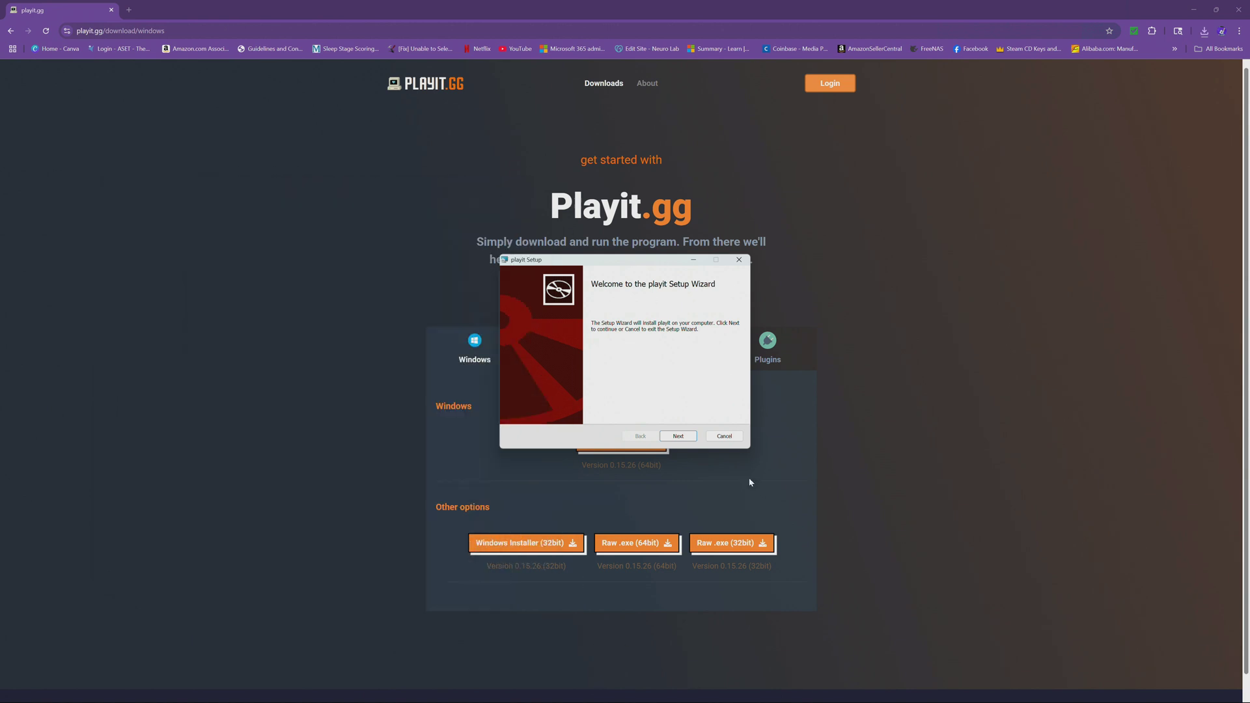
pyautogui.click(683, 440)
pyautogui.click(685, 436)
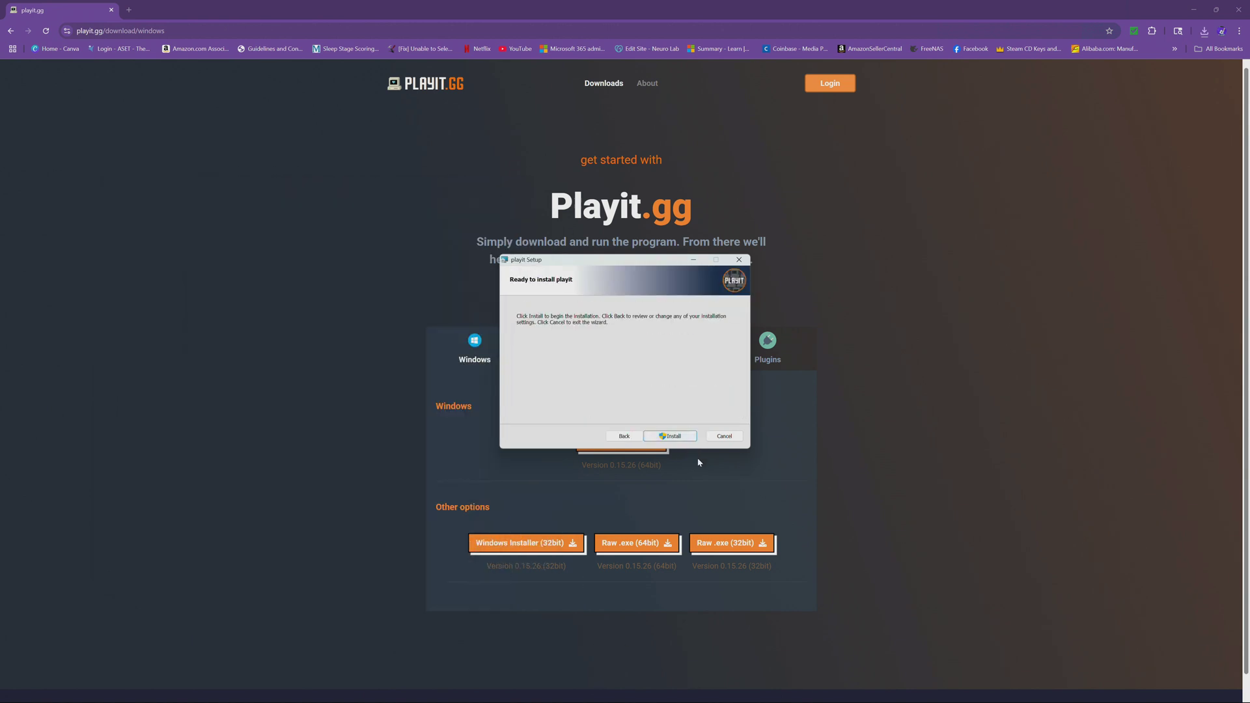
pyautogui.click(683, 437)
pyautogui.click(677, 436)
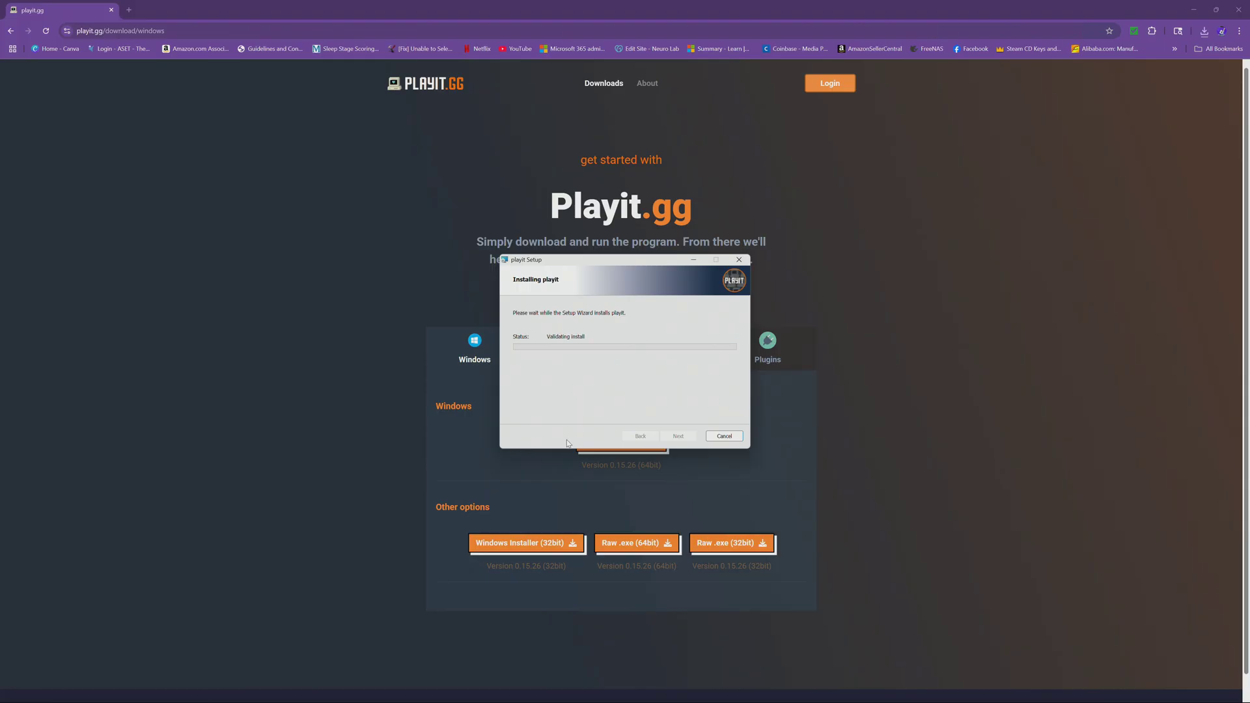
pyautogui.click(688, 436)
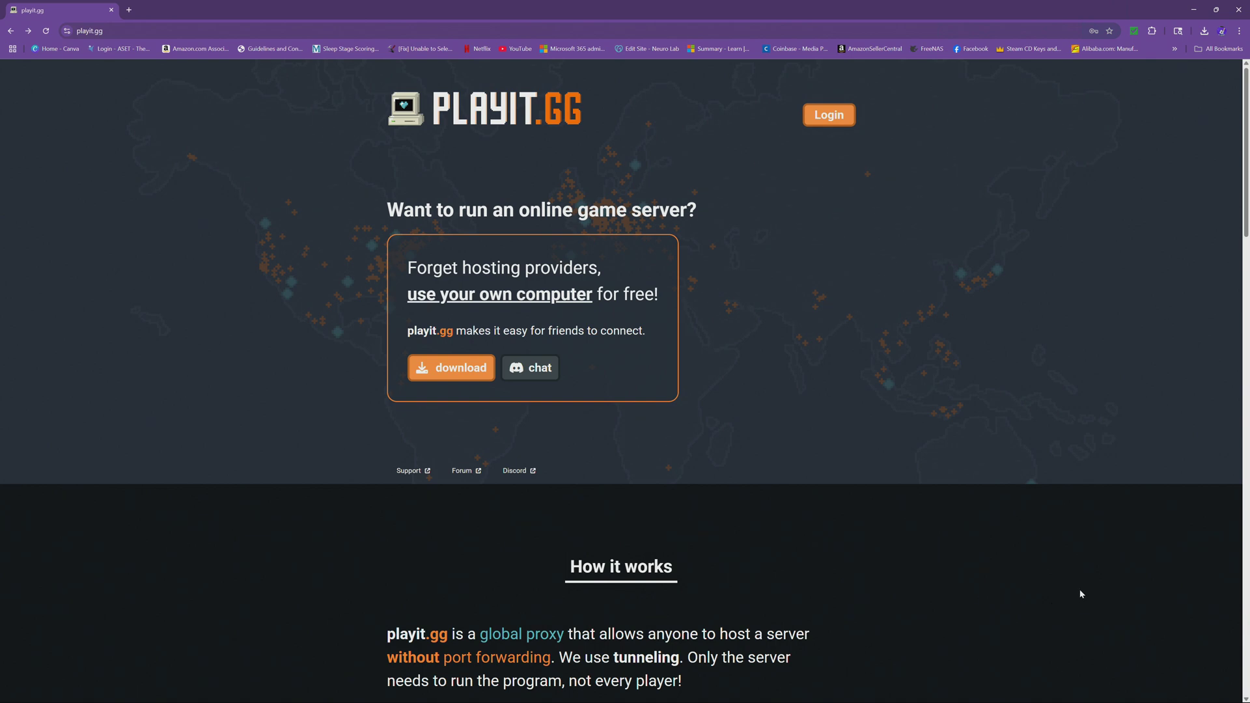
# - Create a guest account via Login and Create an Account, then choose 'Setup a new agent'
pyautogui.click(828, 115)
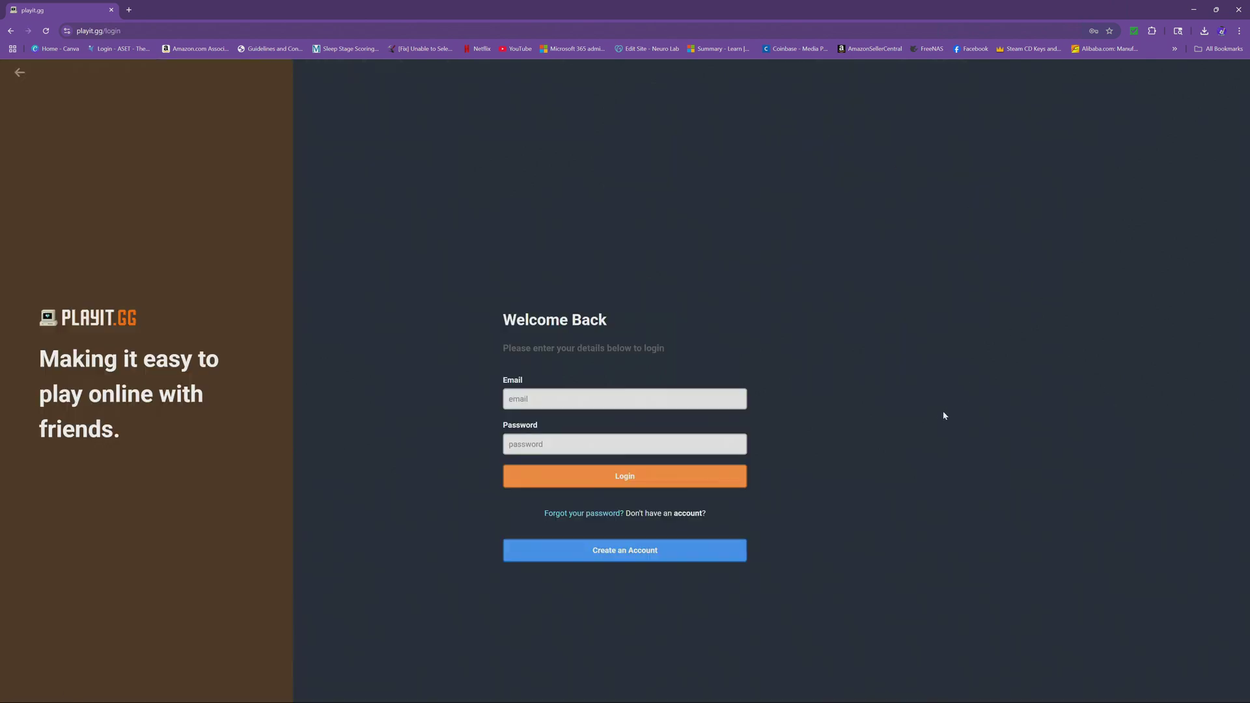
pyautogui.click(623, 554)
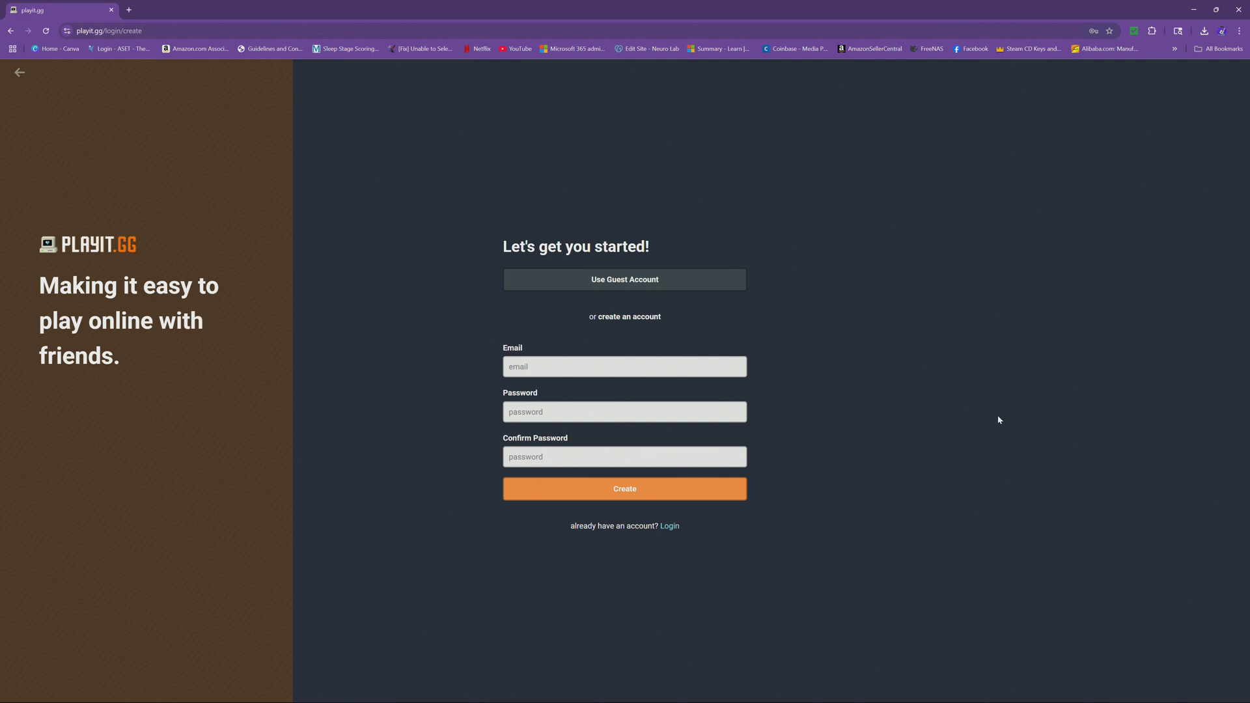
pyautogui.click(609, 285)
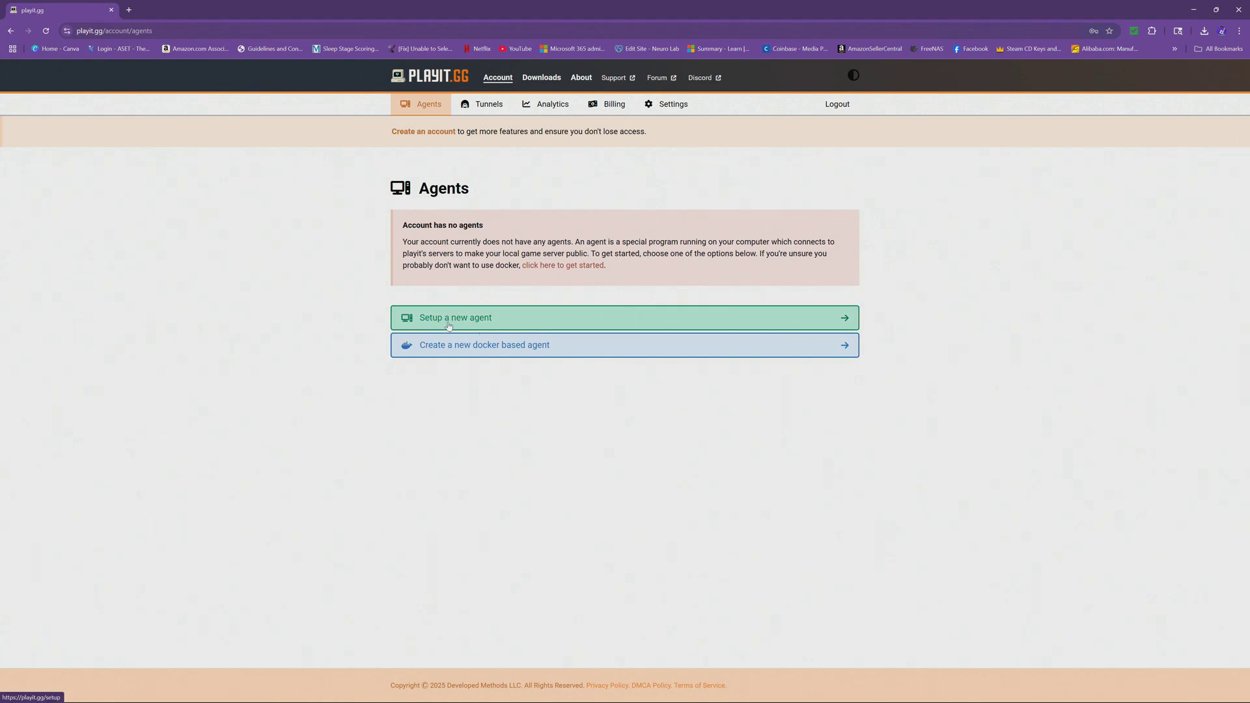
pyautogui.click(805, 318)
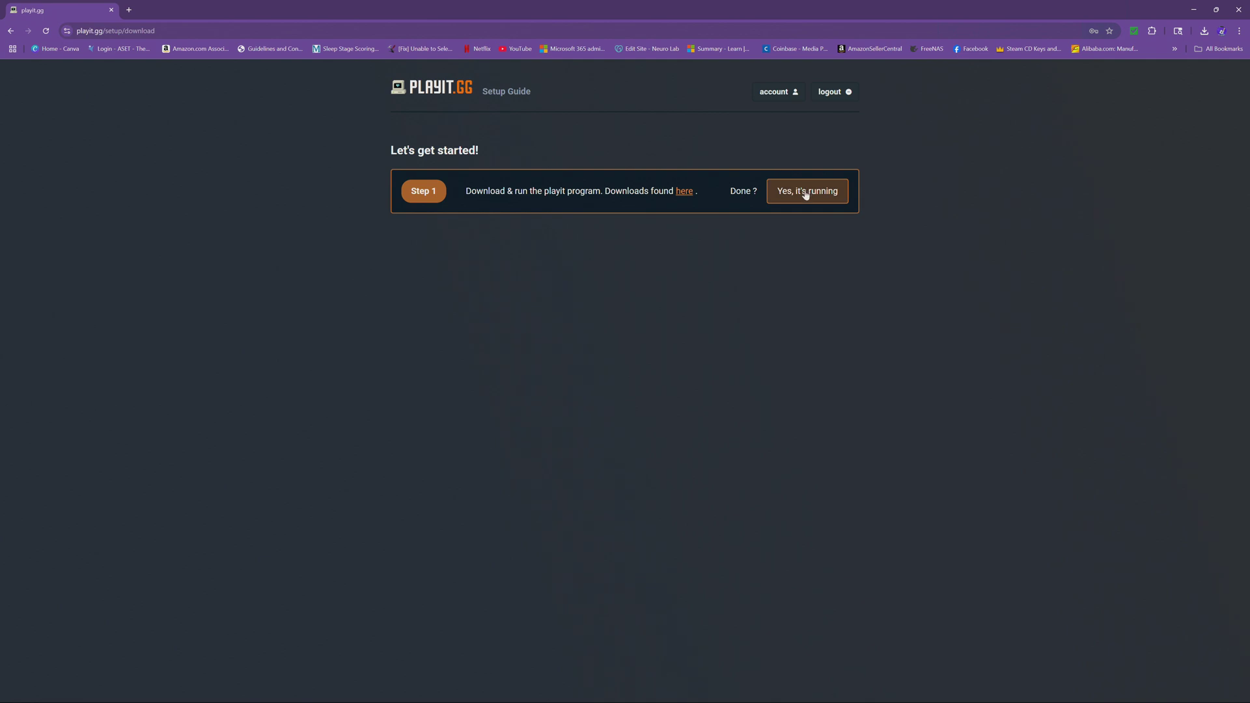
# - Launch Playit.gg from Windows Search's recent items and confirm 'Yes, it's running' in the guide
pyautogui.doubleClick(773, 4)
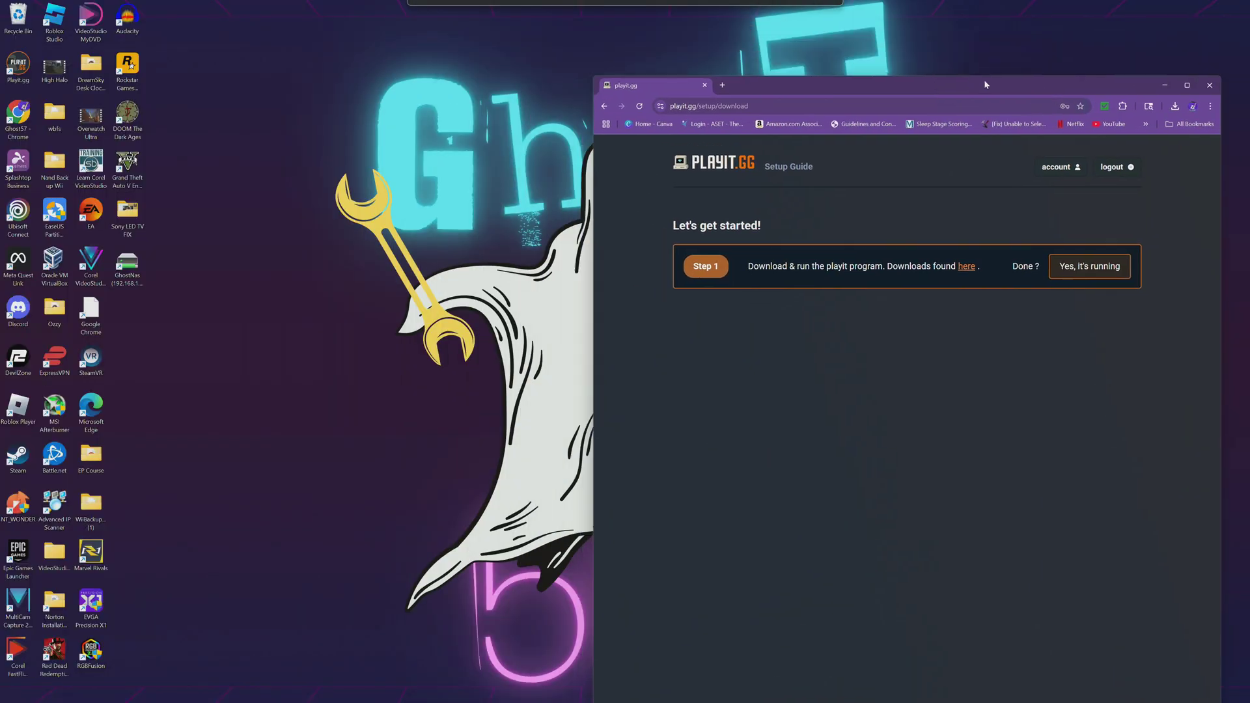
pyautogui.click(474, 692)
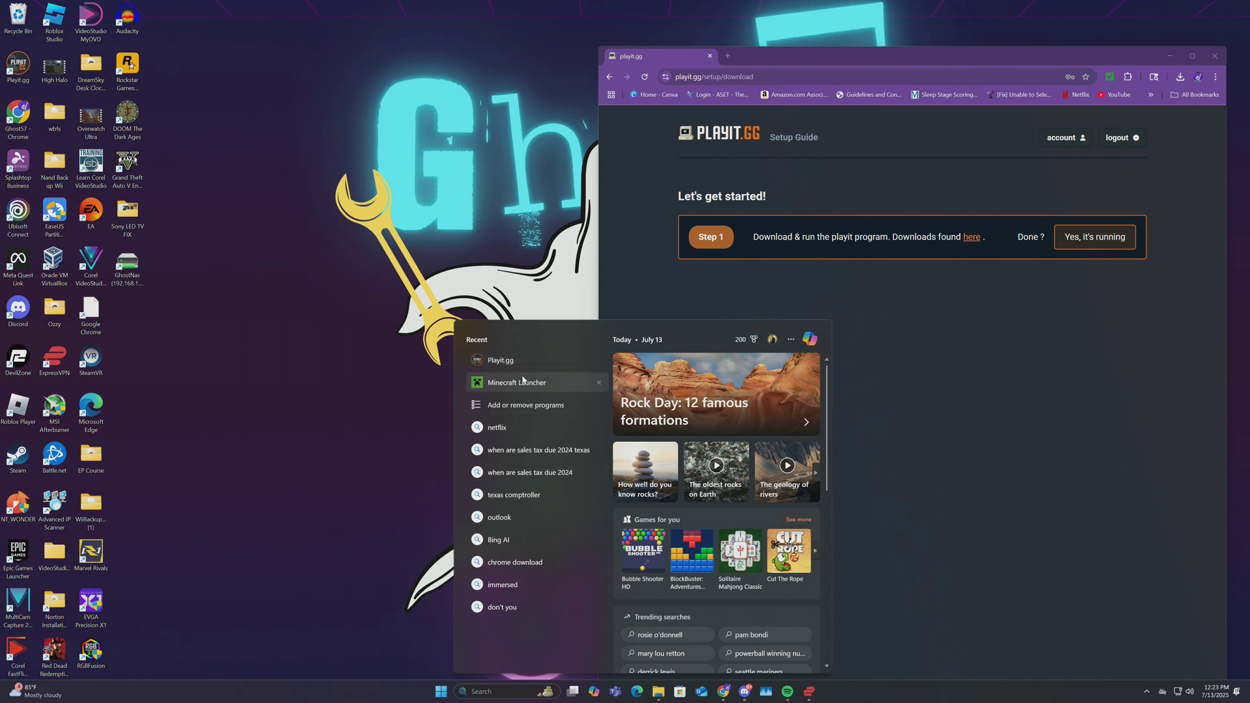
pyautogui.click(536, 362)
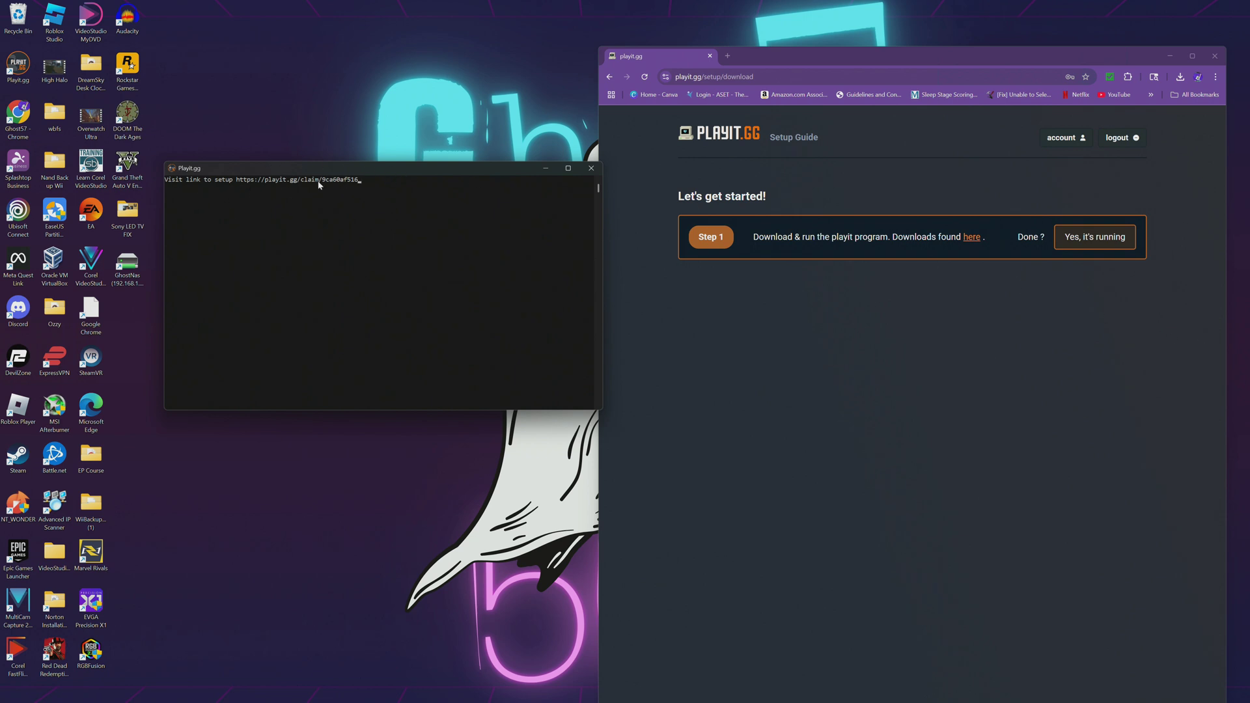
pyautogui.click(1096, 244)
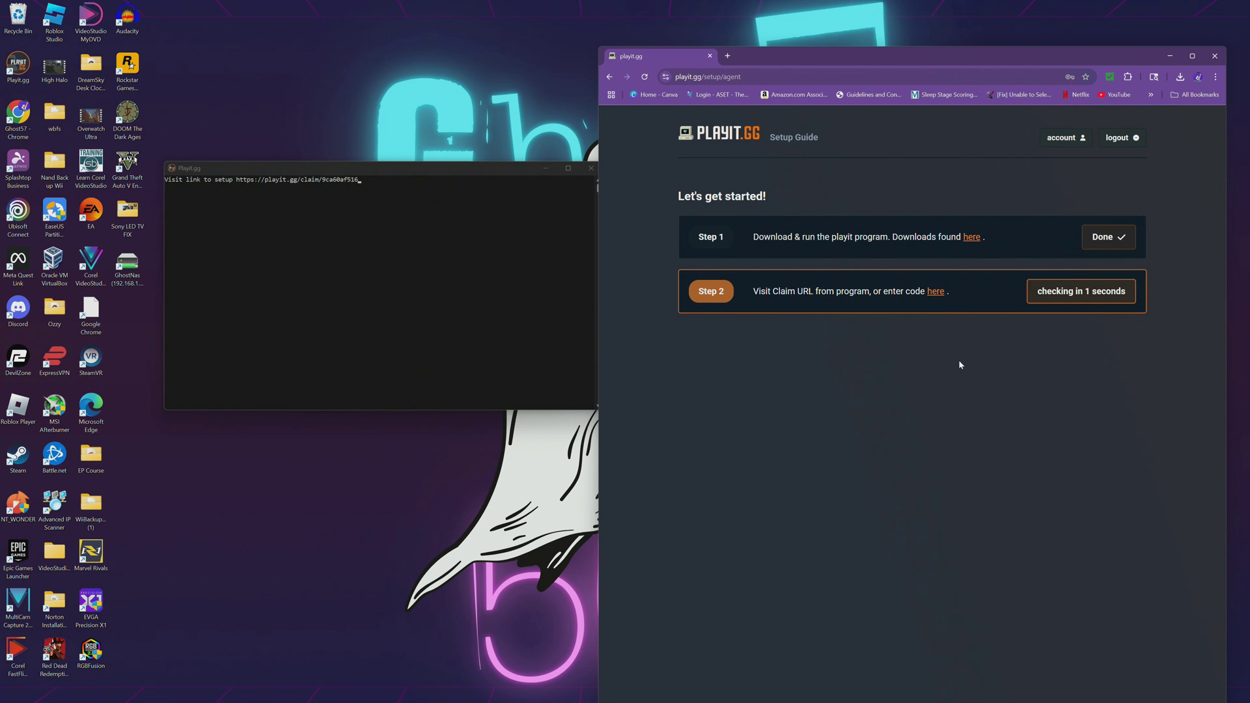
# - Go to the claim-code page and copy the agent's claim code from the playit console
pyautogui.click(936, 292)
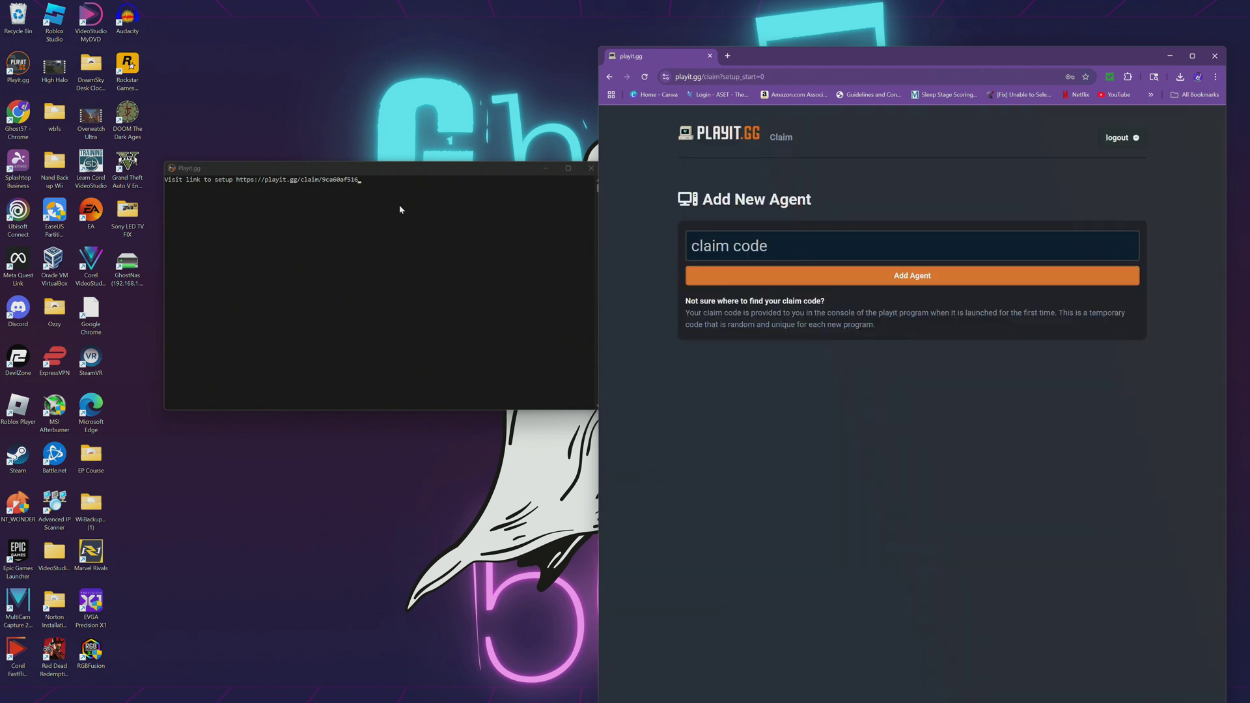
pyautogui.click(322, 182)
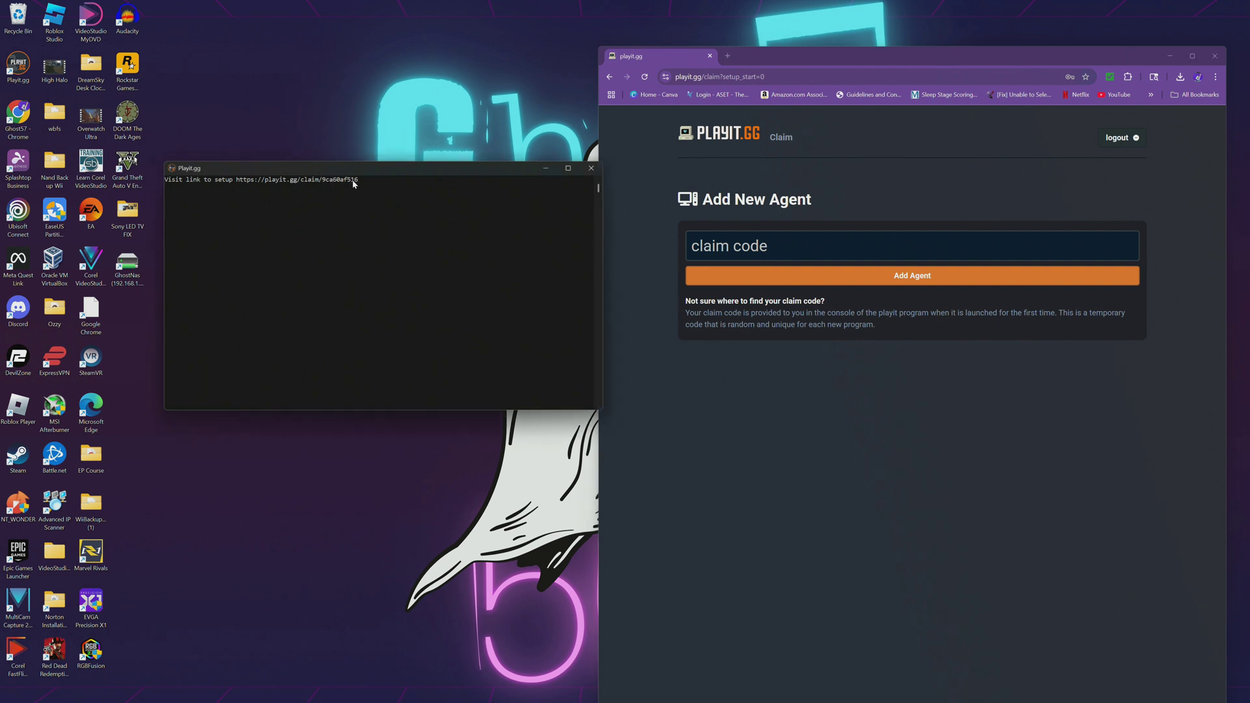
pyautogui.moveTo(322, 182)
pyautogui.mouseDown()
pyautogui.moveTo(340, 182)
pyautogui.moveTo(321, 181)
pyautogui.mouseUp()
pyautogui.click(349, 183)
pyautogui.rightClick(333, 180)
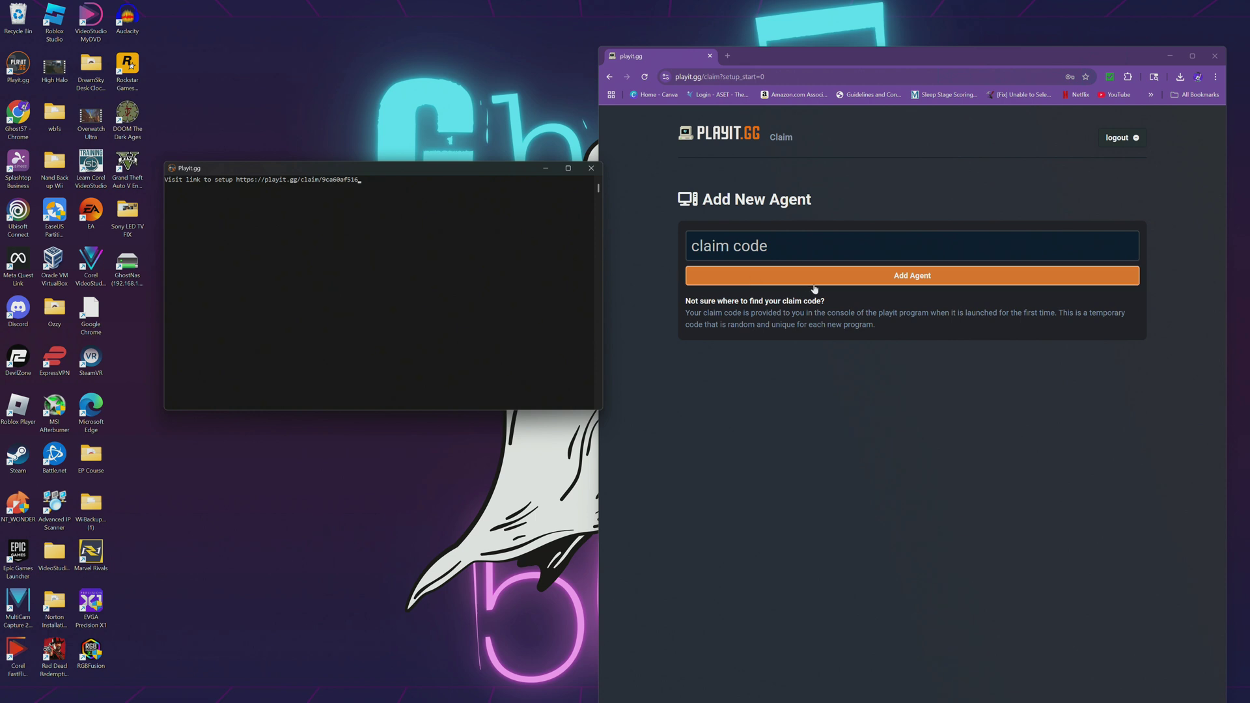
# - Paste the claim code to add the agent, then start creating a tunnel for it
pyautogui.click(807, 252)
pyautogui.click(823, 276)
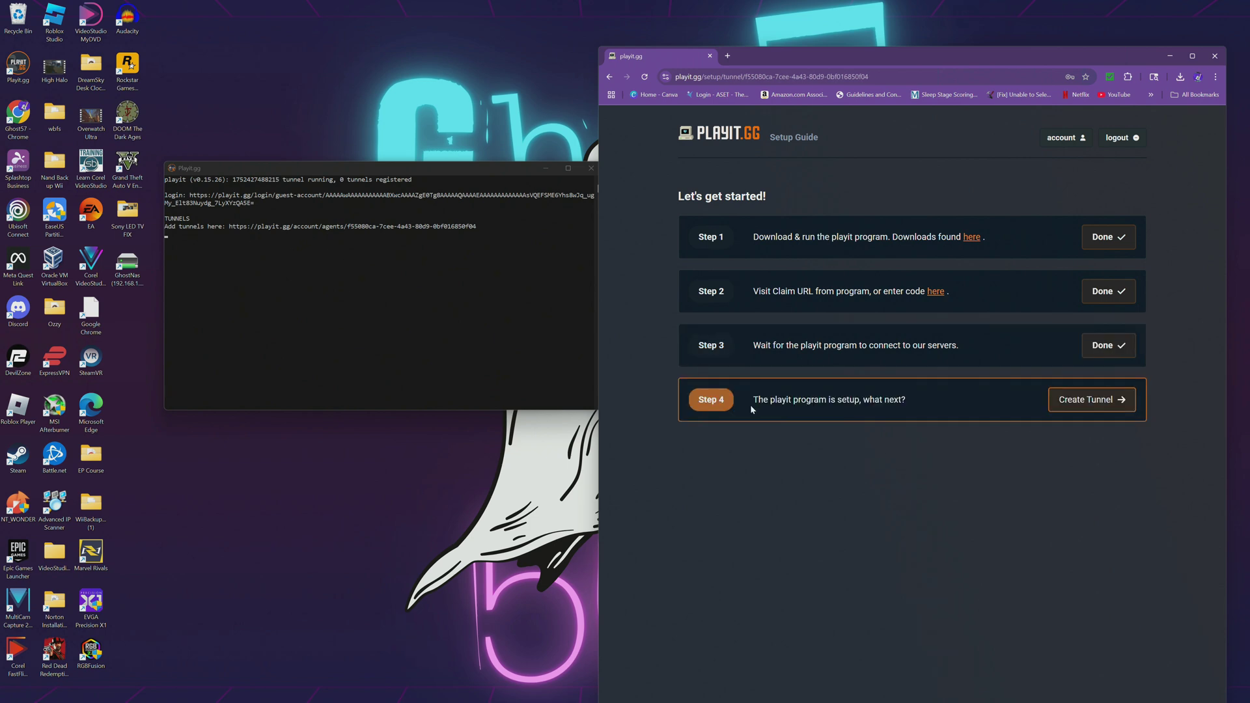
pyautogui.click(1086, 404)
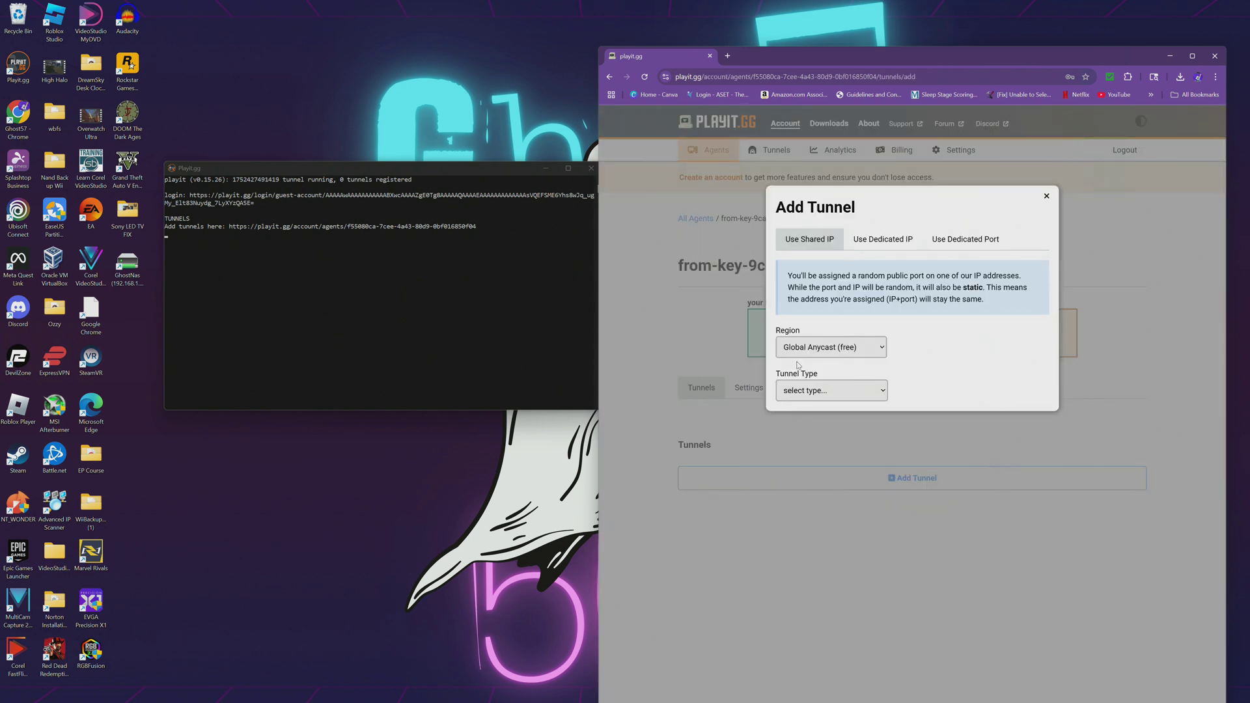
# - Create a tunnel of type Minecraft Bedrock (game) for the agent
pyautogui.click(884, 391)
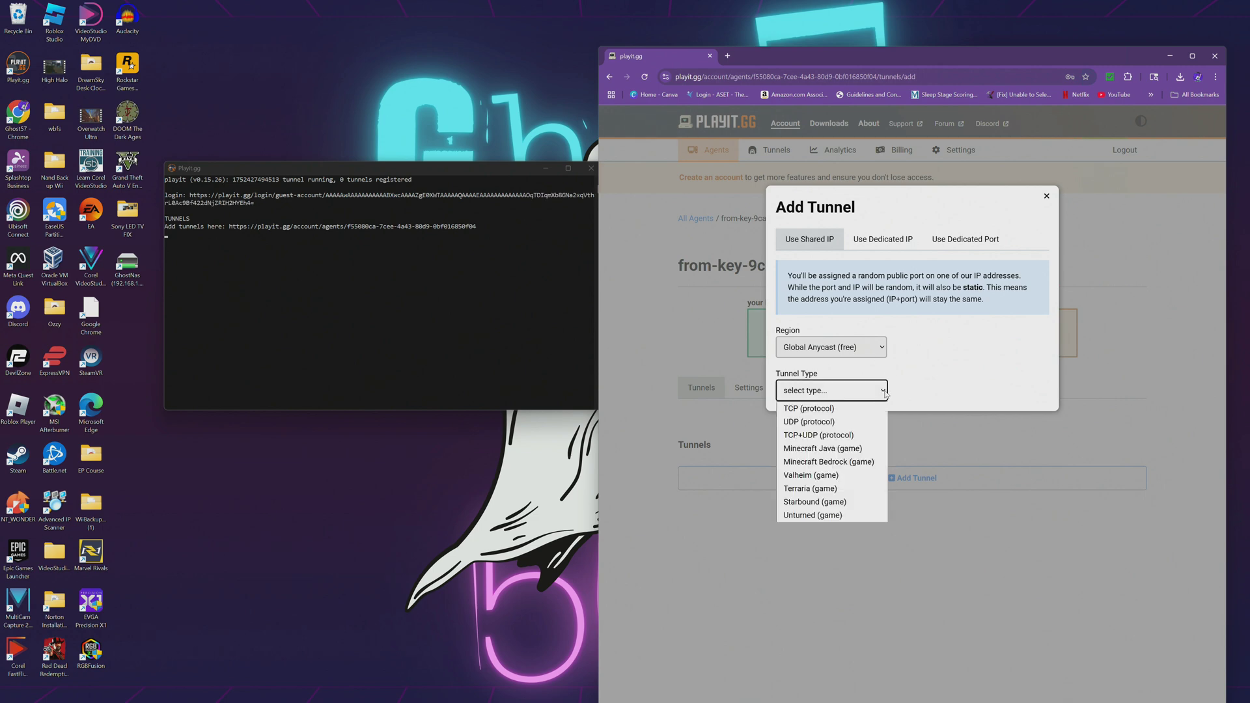
pyautogui.click(853, 462)
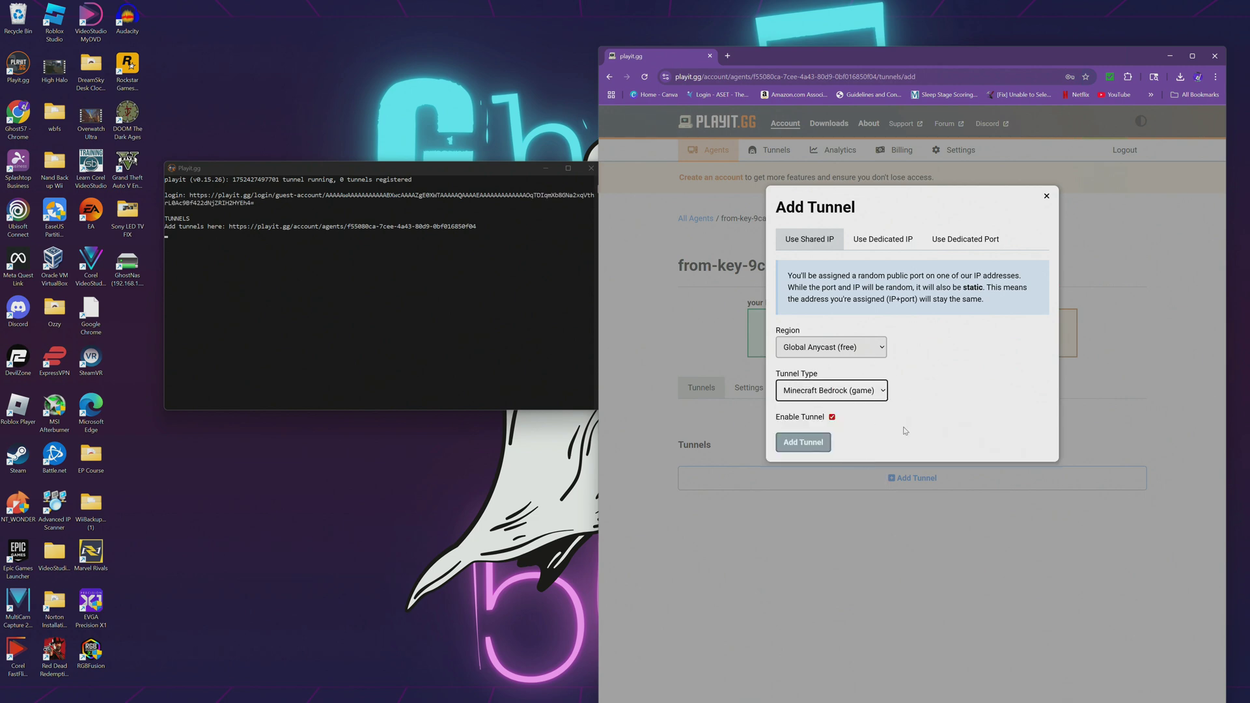
pyautogui.click(804, 443)
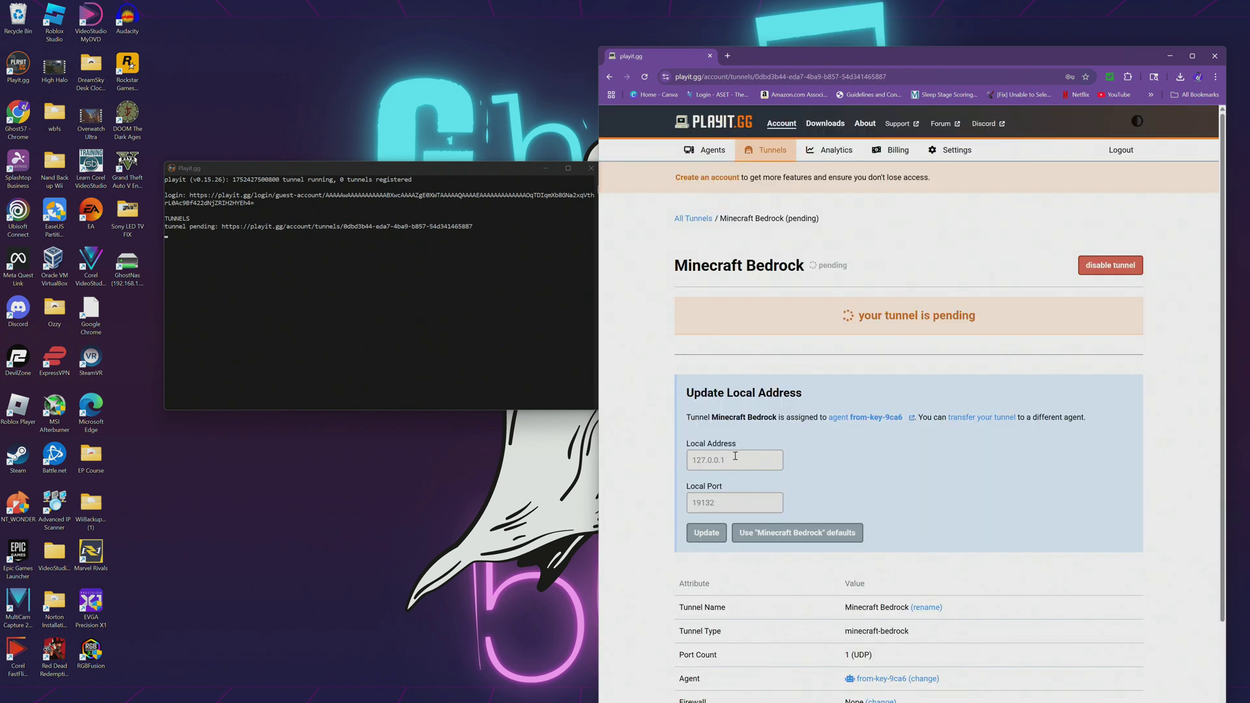
# - Maximize the browser, scroll down the tunnel page, and bring up system search
pyautogui.doubleClick(1002, 52)
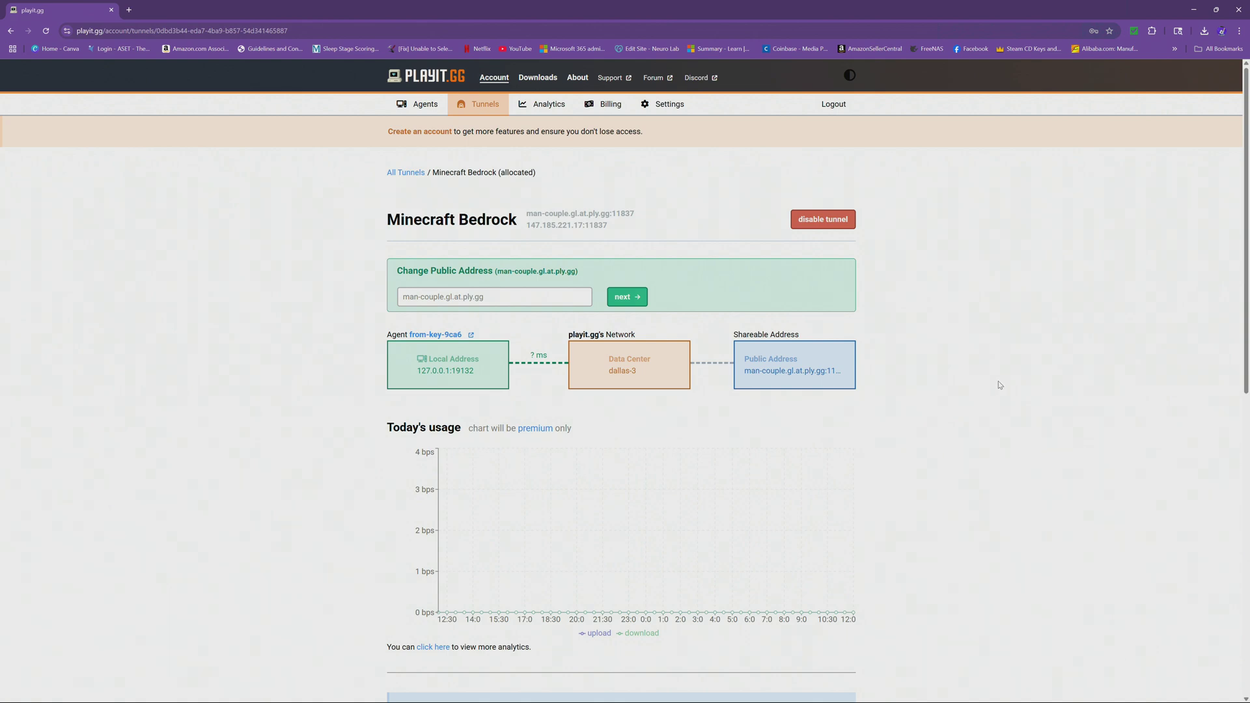
pyautogui.scroll(-5, 1002, 448)
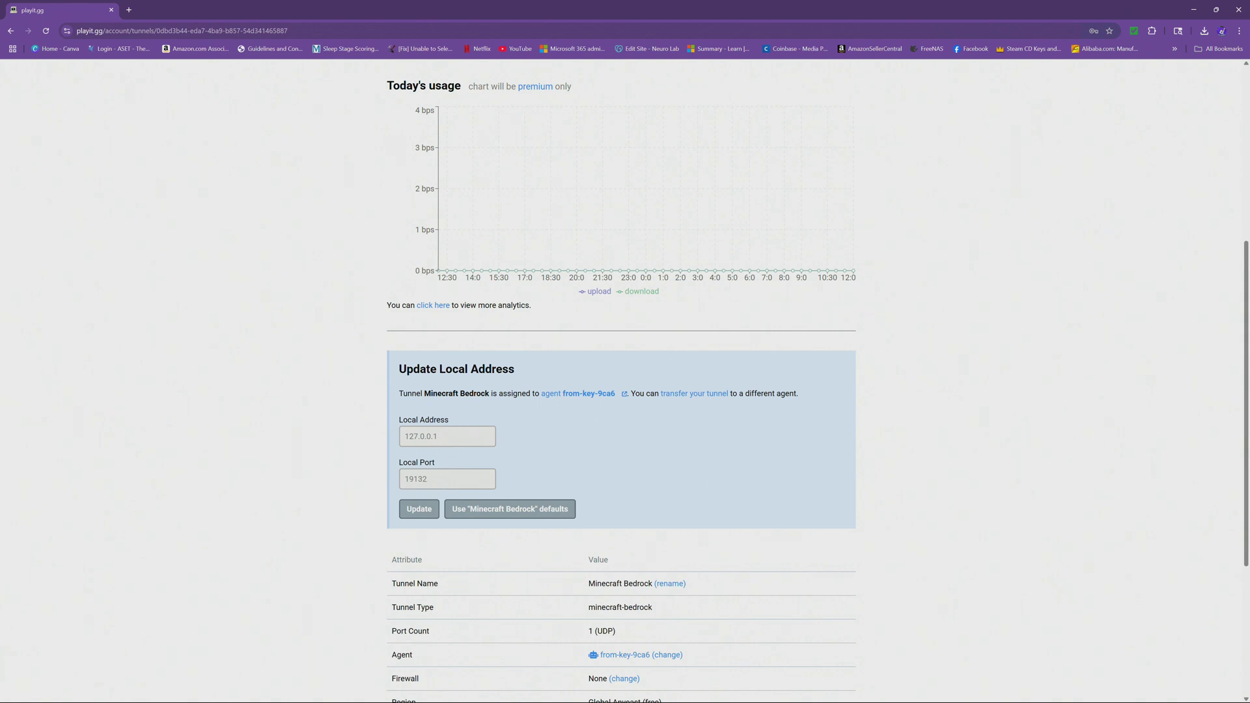
pyautogui.moveTo(503, 697)
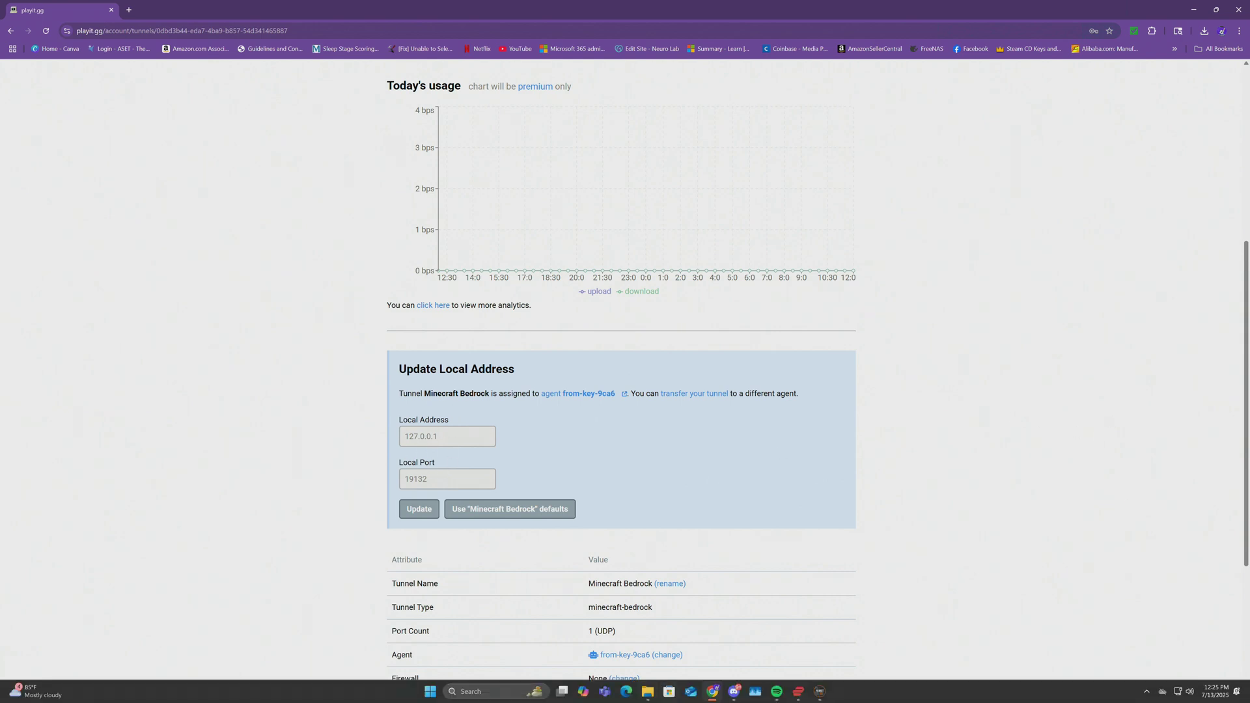
pyautogui.click(504, 695)
# - Launch Minecraft Bedrock and reveal GhostWorldBedRock2's address: 192.168.1.49, port 19200
pyautogui.click(495, 386)
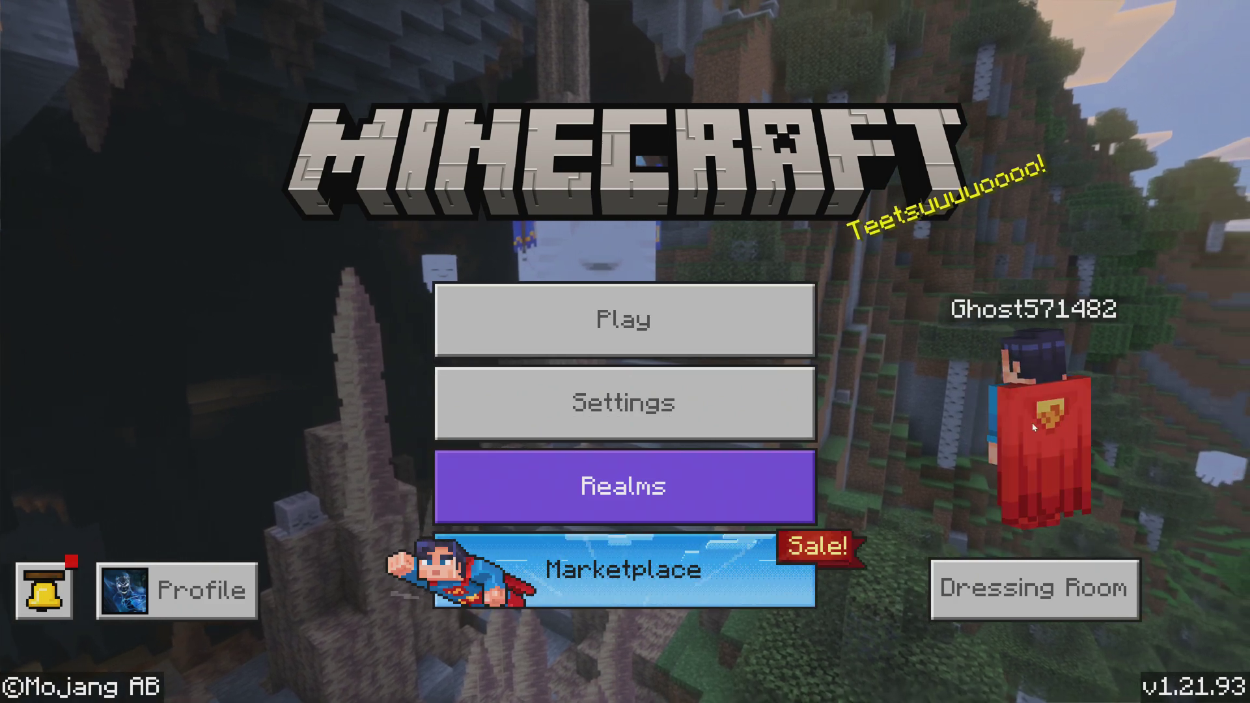
pyautogui.click(642, 318)
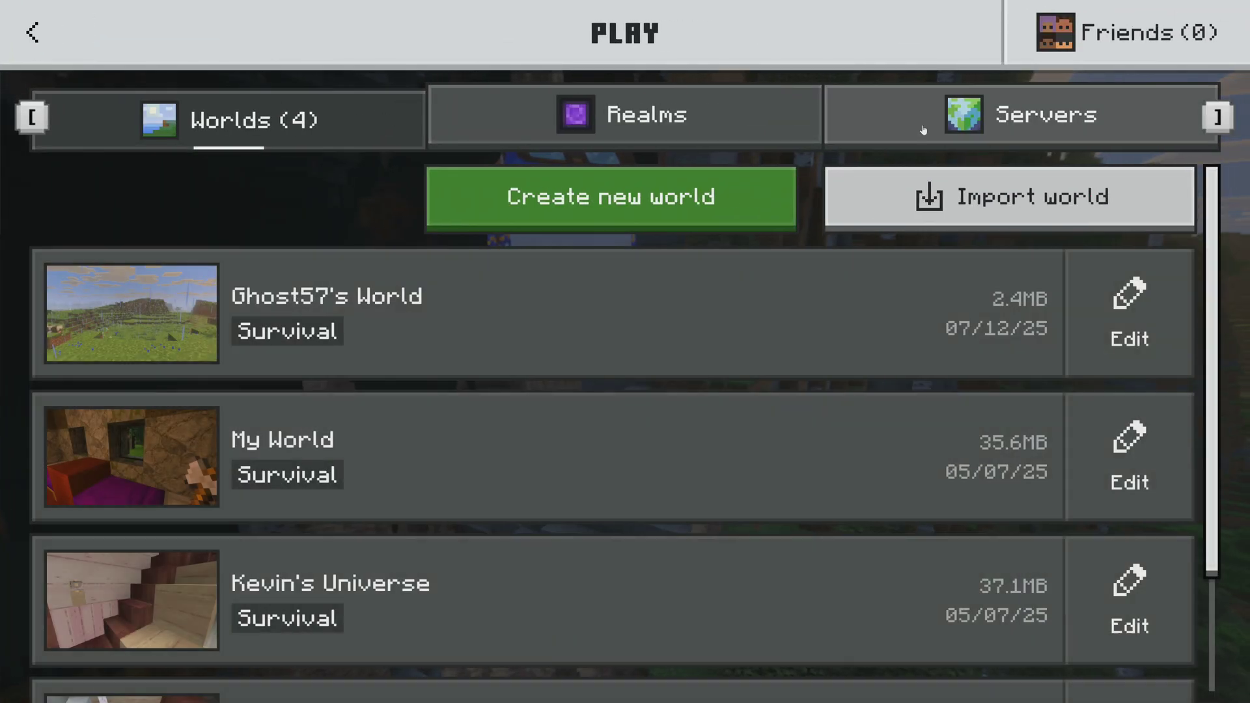
pyautogui.click(924, 130)
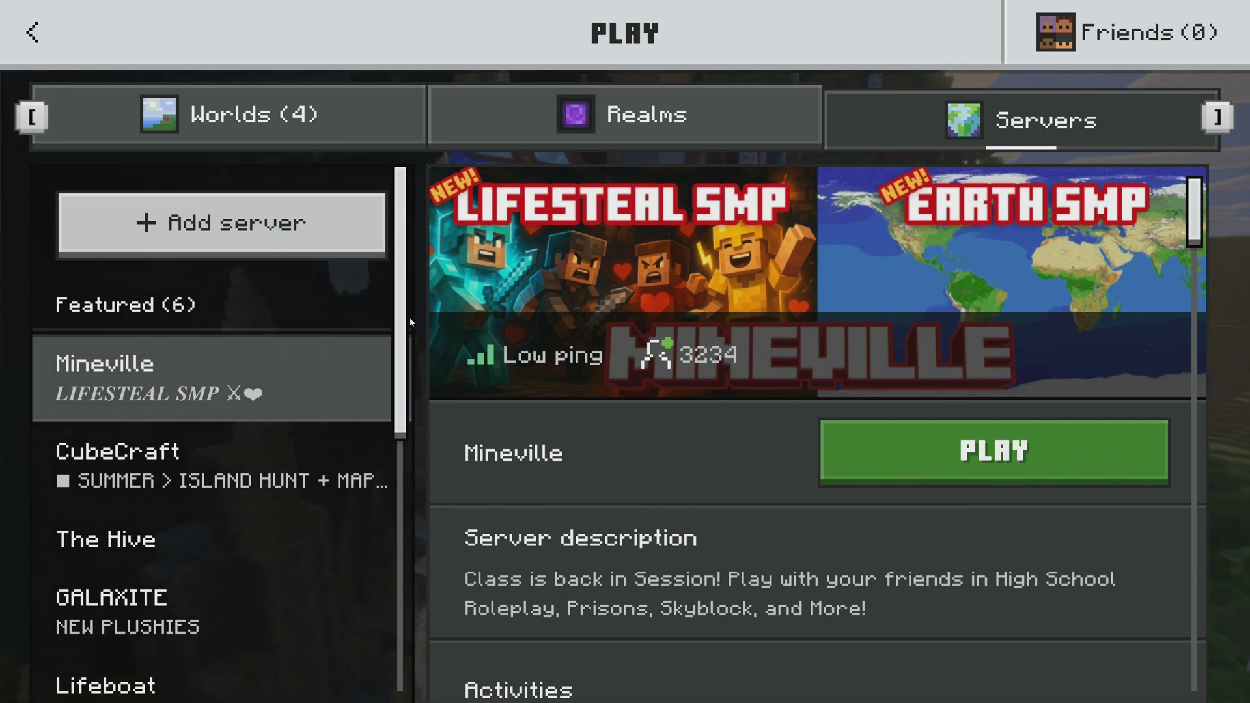
pyautogui.moveTo(412, 322); pyautogui.dragTo(371, 603)
pyautogui.click(324, 543)
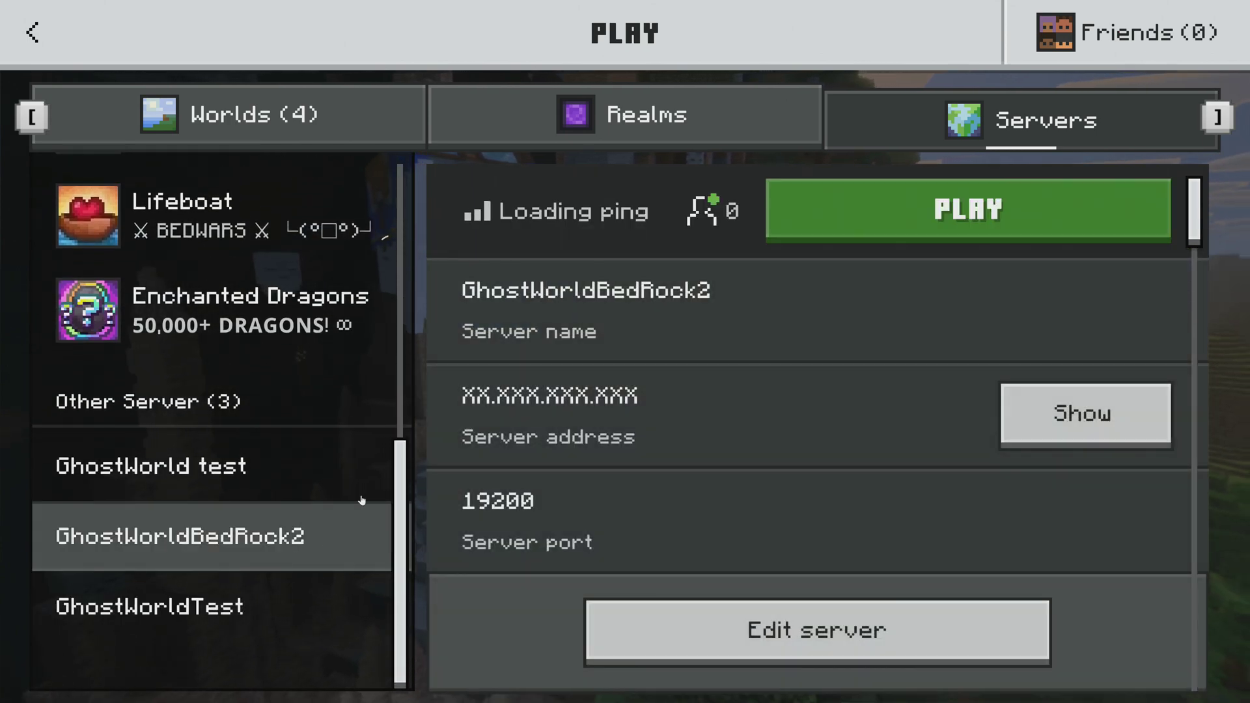
pyautogui.click(1056, 423)
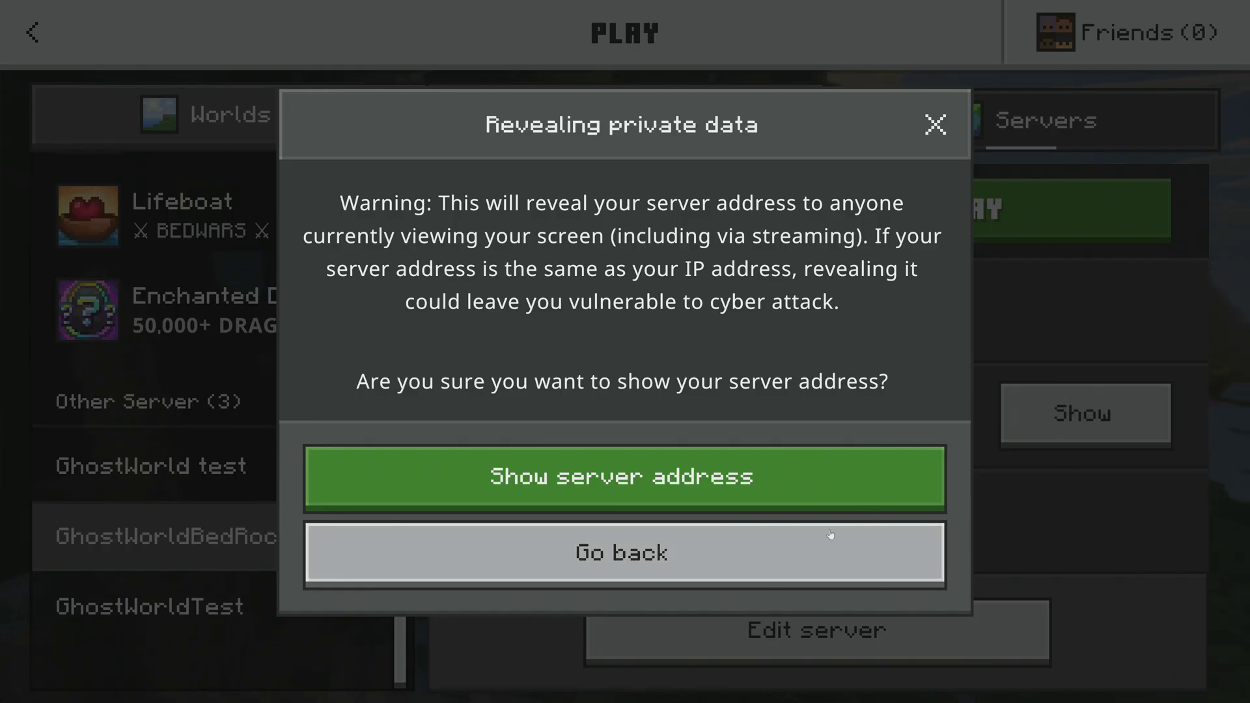
pyautogui.click(791, 474)
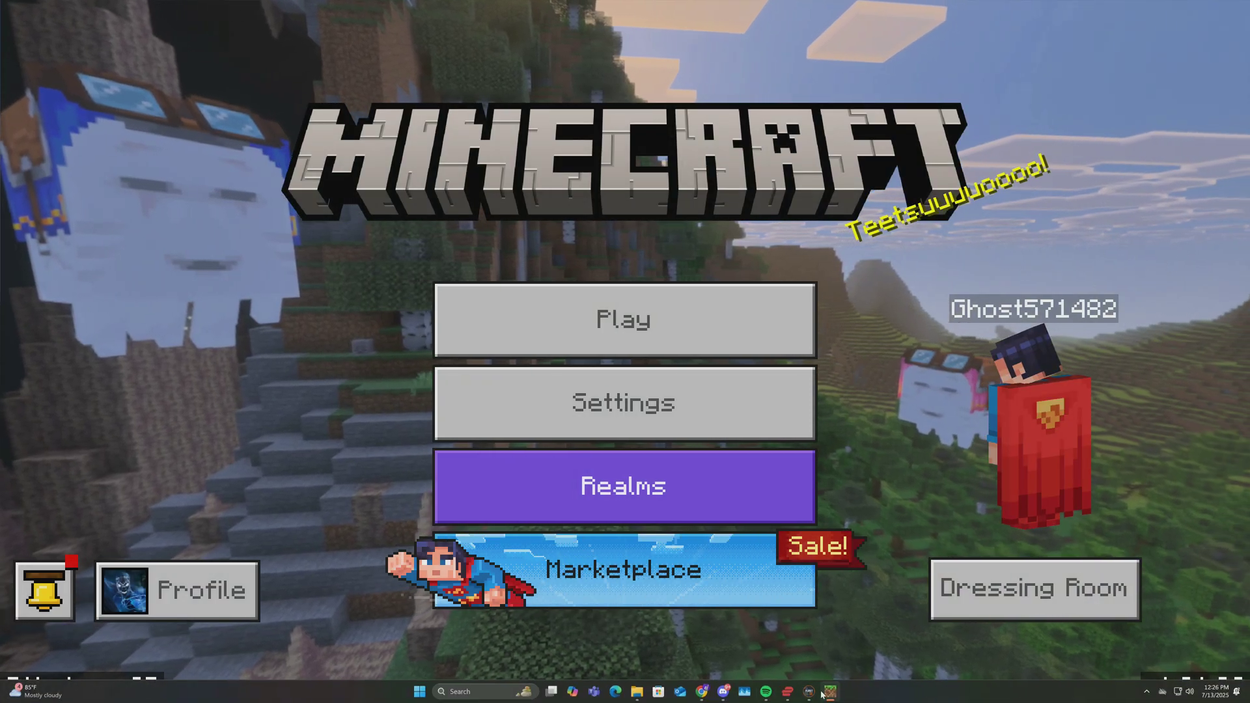
# - Change the Bedrock tunnel's local address to 192.168.1.49 and local port to 19200
pyautogui.click(703, 693)
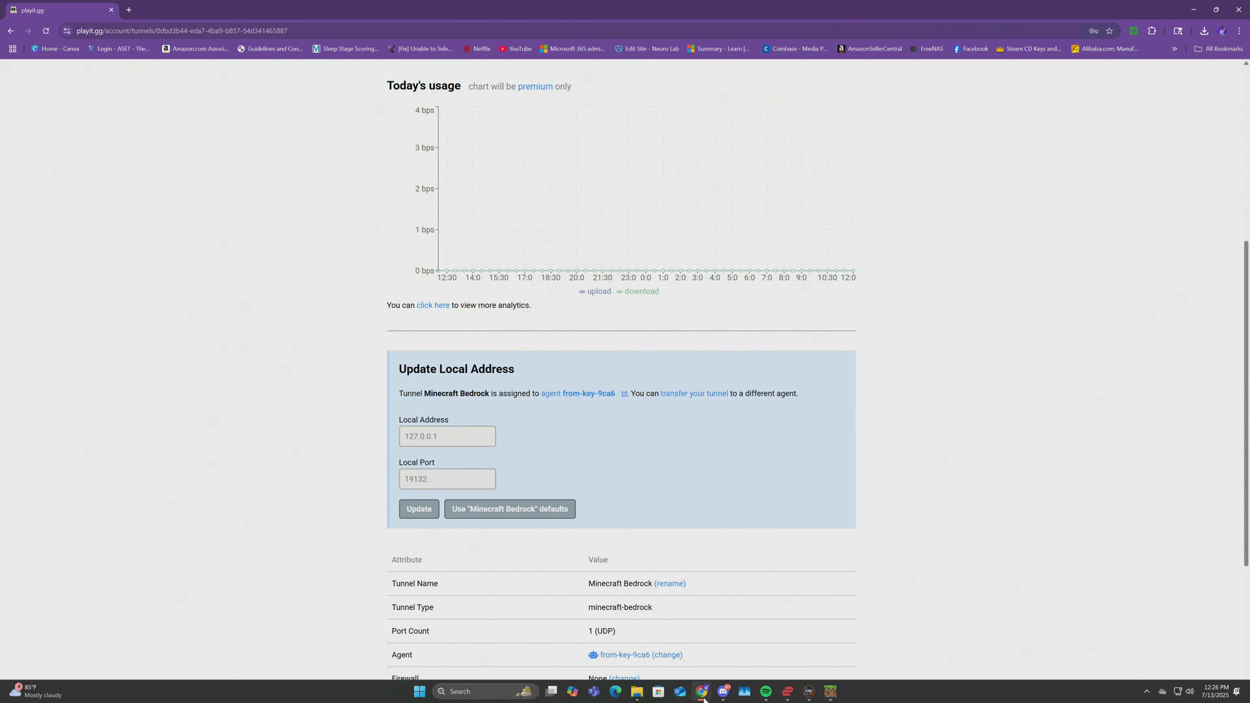
pyautogui.click(411, 437)
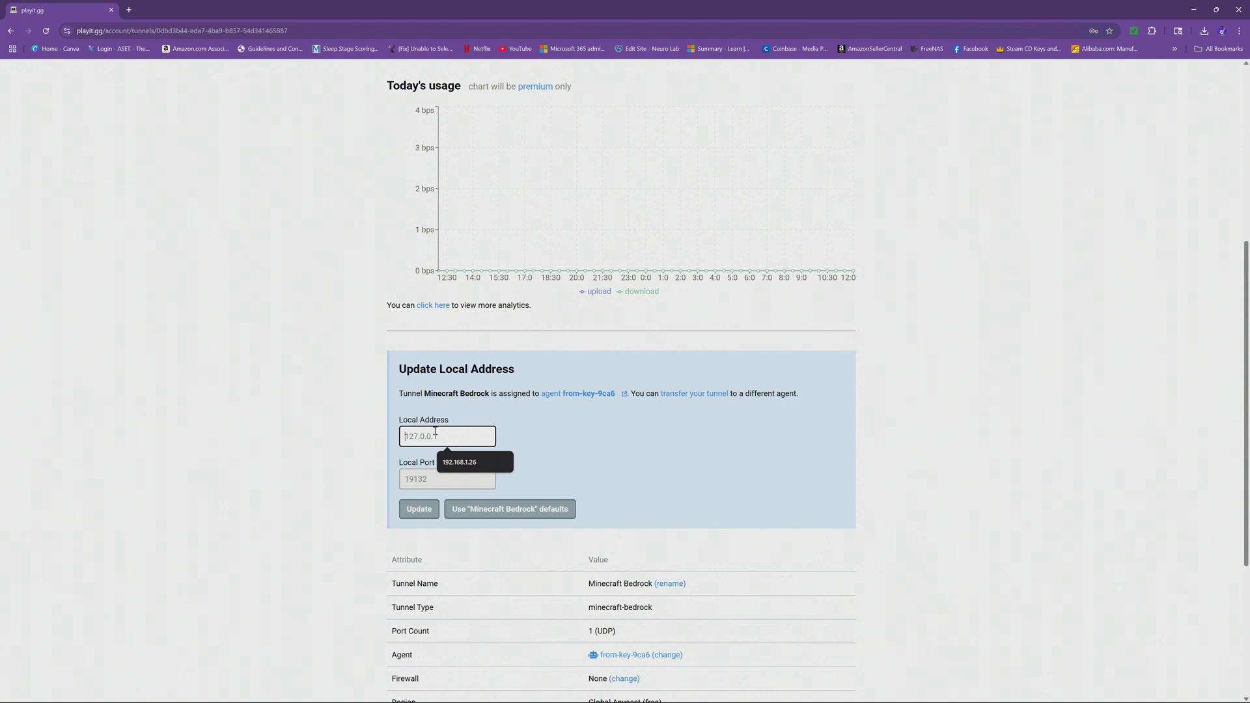
pyautogui.write('192.168.1.49')
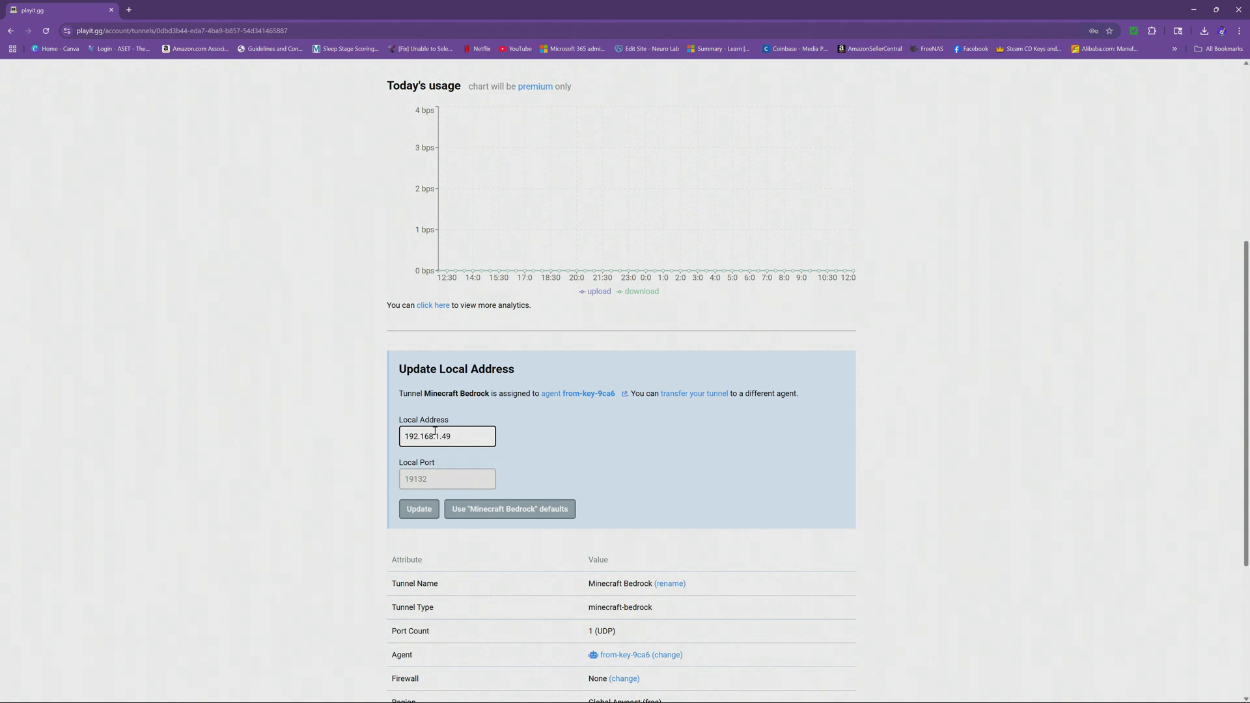
pyautogui.click(432, 480)
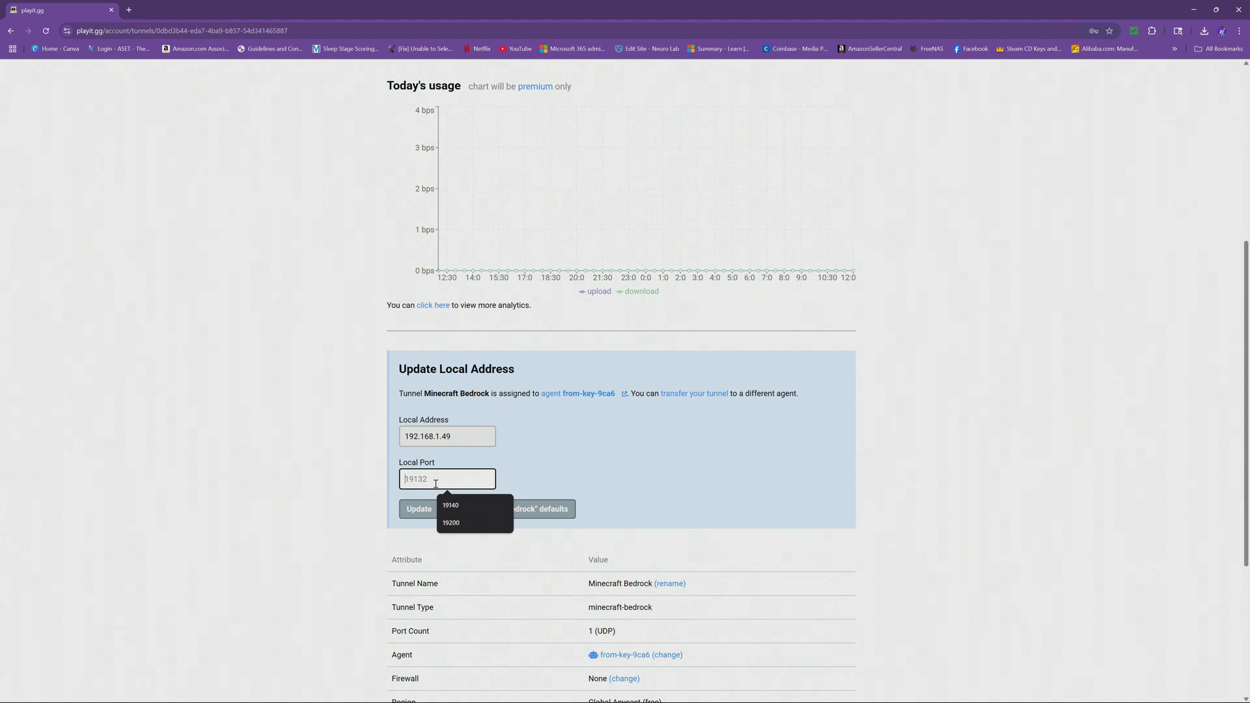
pyautogui.write('19200')
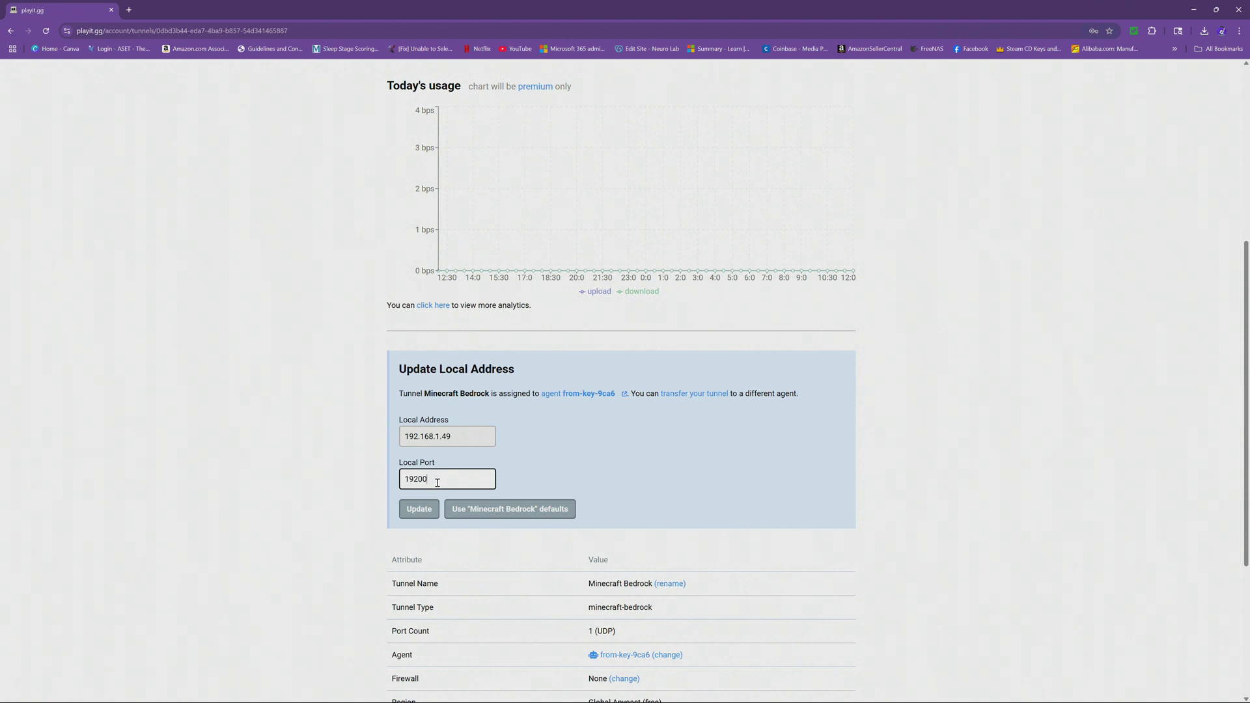
pyautogui.click(419, 508)
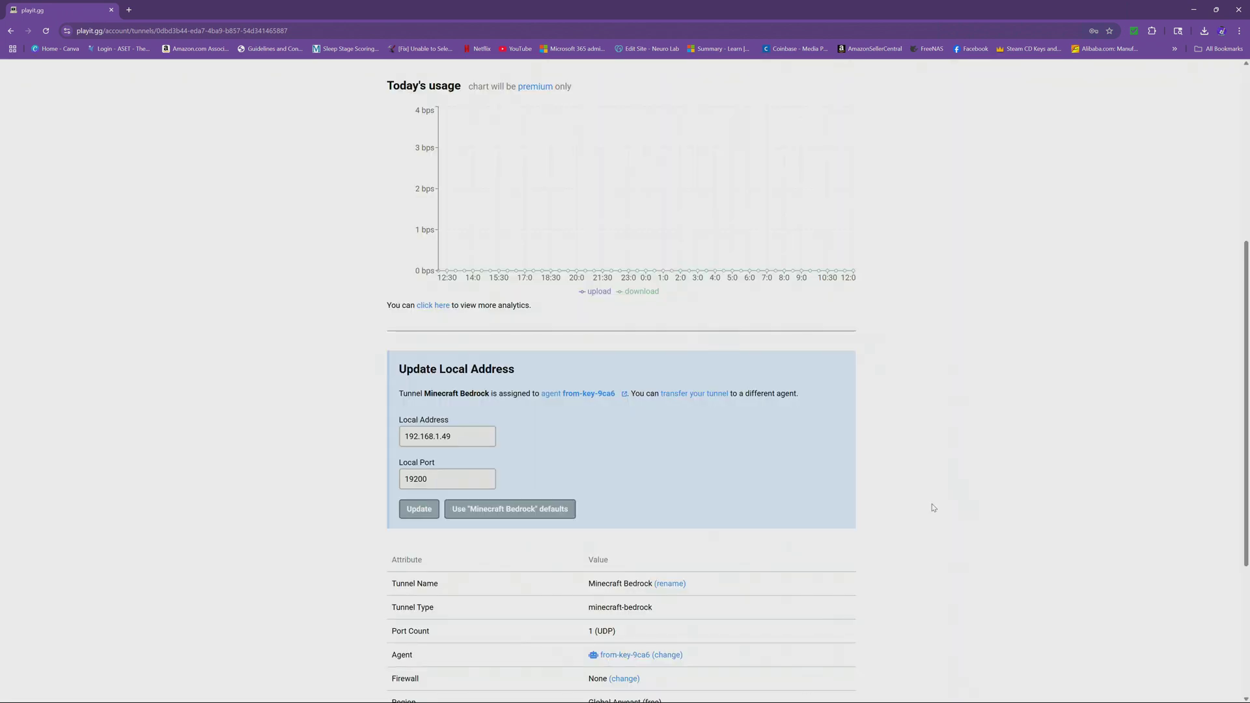
# - Resubmit the update and confirm 192.168.1.49:19200 maps to man-couple.gl.at.ply.gg:11837
pyautogui.scroll(3, 934, 502)
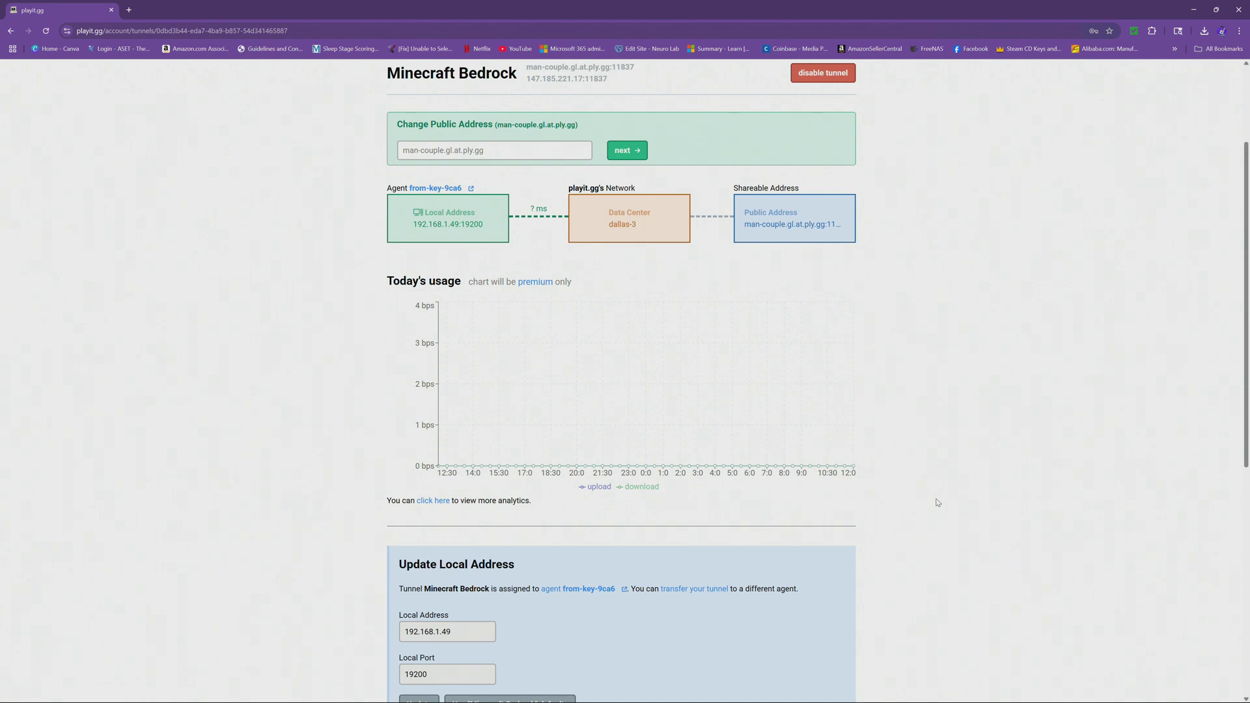
pyautogui.scroll(-4, 938, 503)
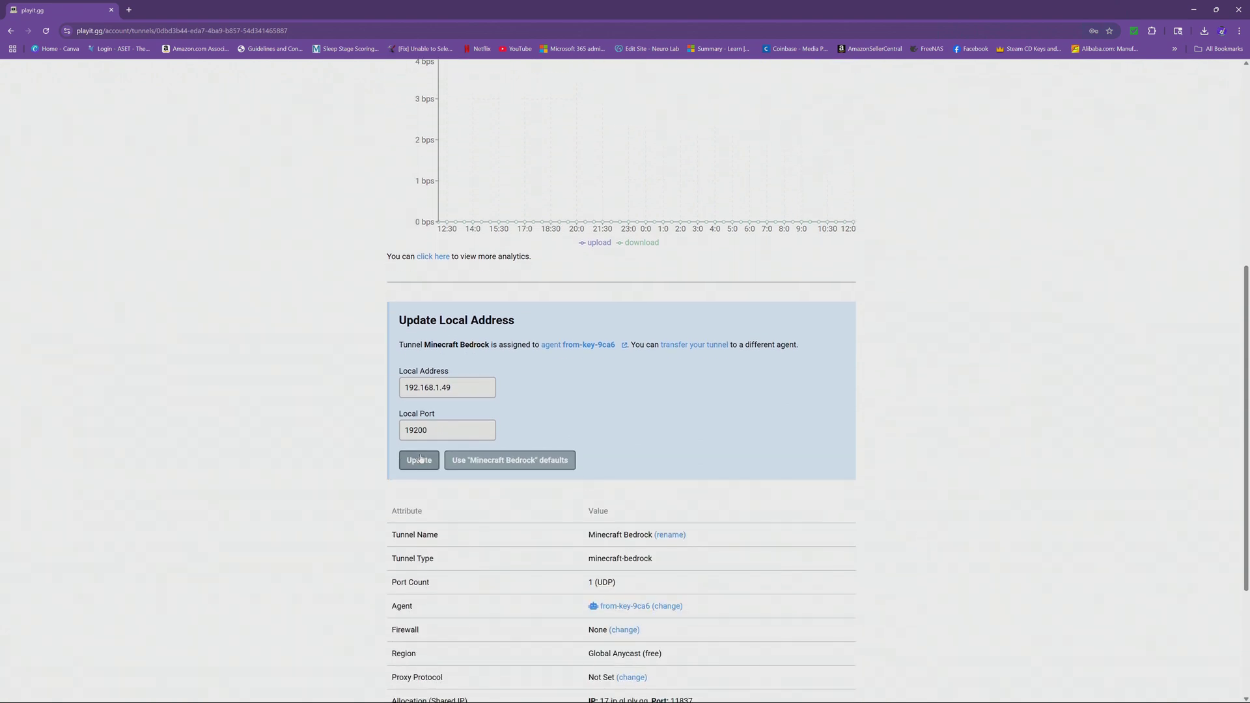
pyautogui.click(521, 453)
pyautogui.scroll(-3, 957, 472)
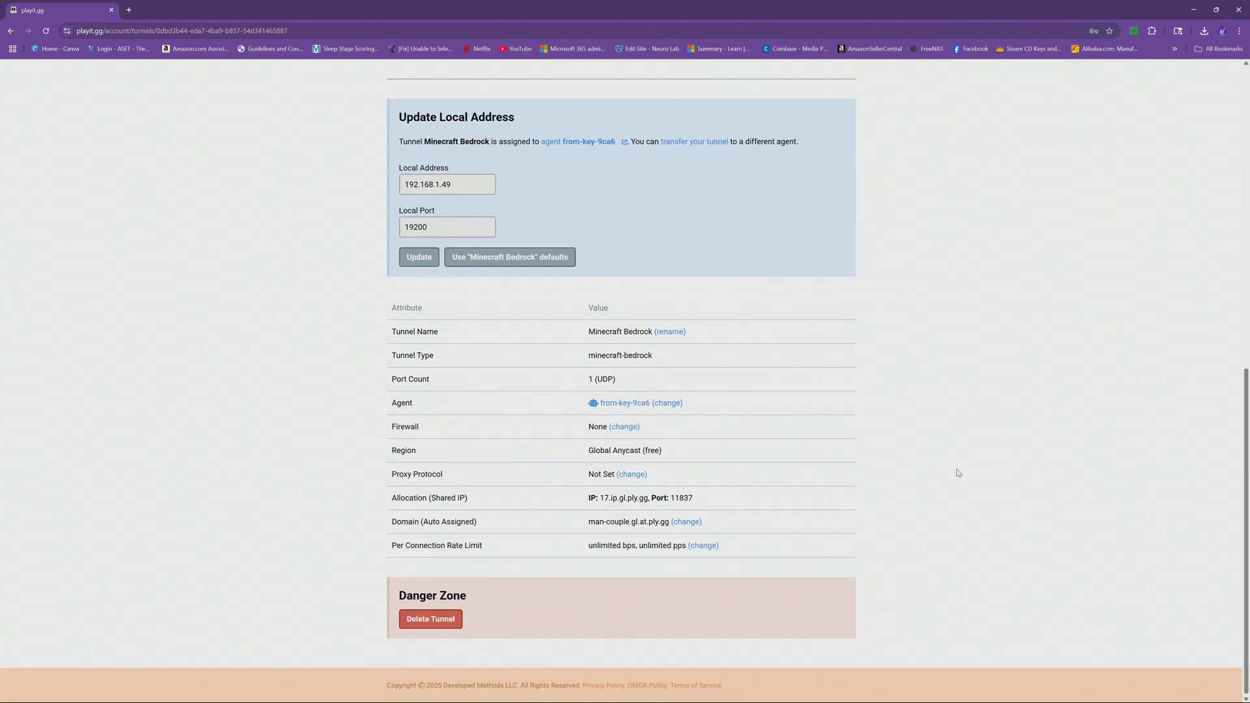
pyautogui.scroll(2, 957, 473)
pyautogui.scroll(5, 930, 466)
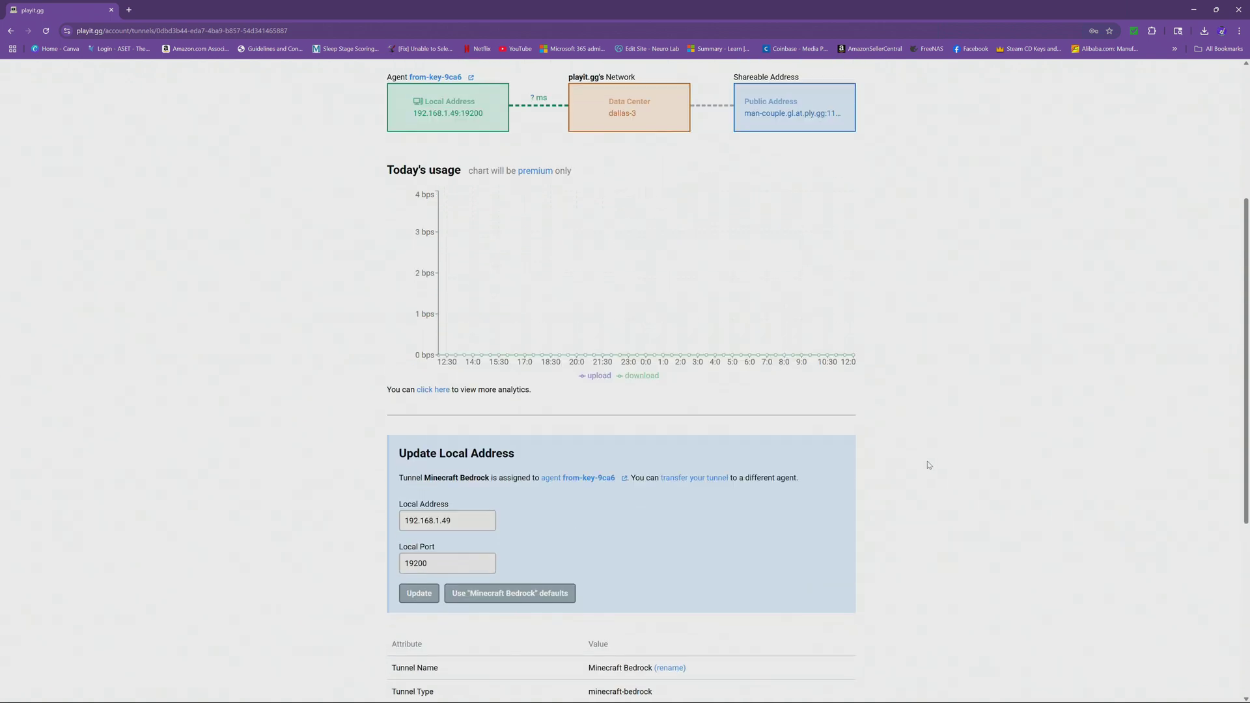
pyautogui.scroll(1, 921, 461)
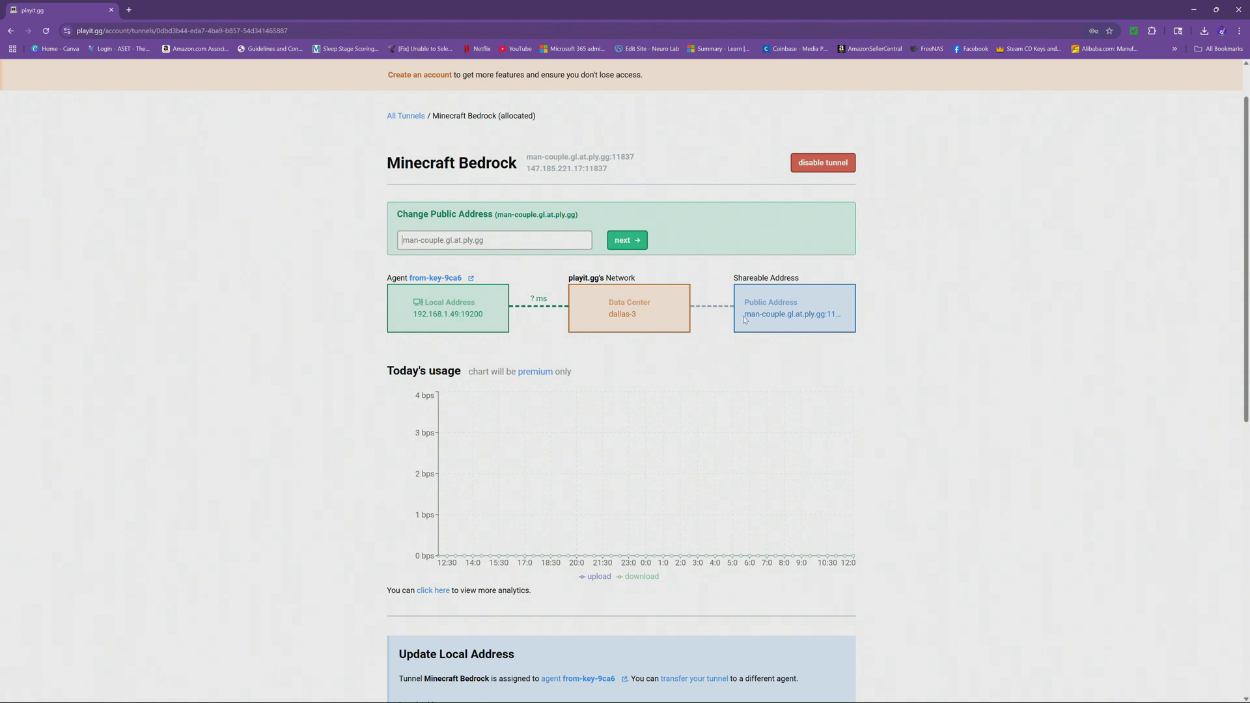
# - Shrink and move Chrome aside, bring the playit agent console forward, then minimize Chrome
pyautogui.click(1215, 10)
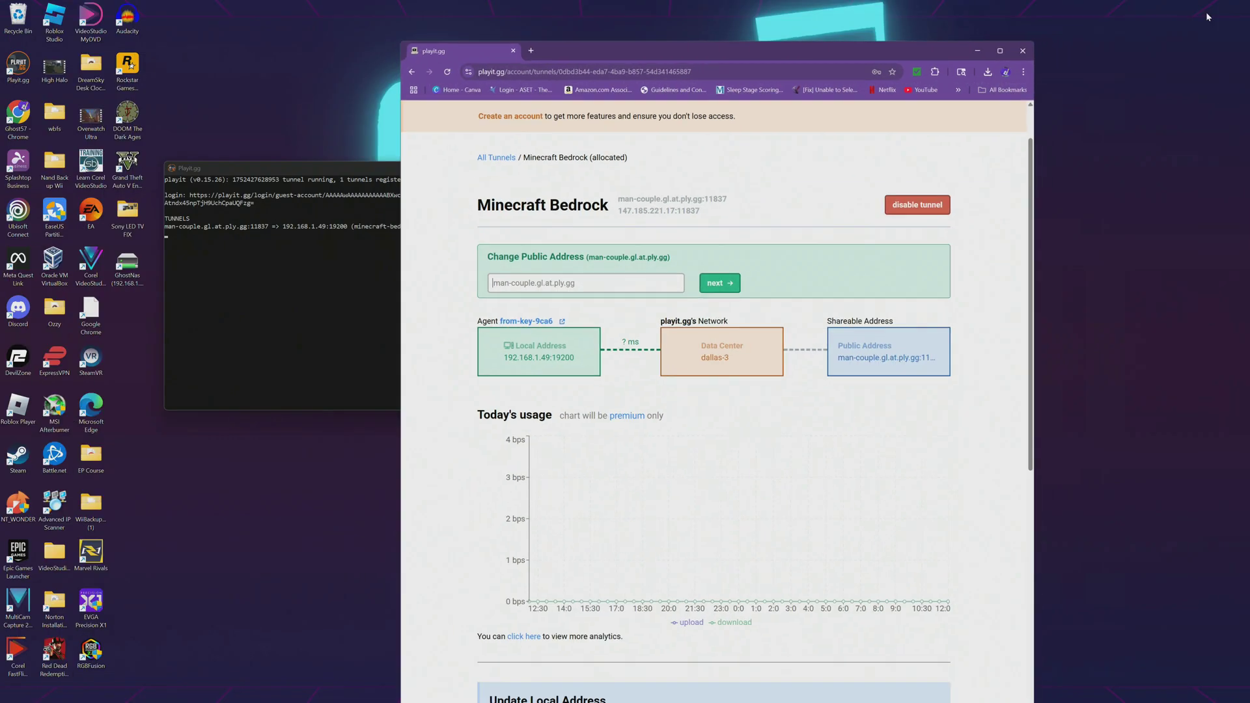
pyautogui.moveTo(727, 52); pyautogui.dragTo(949, 22)
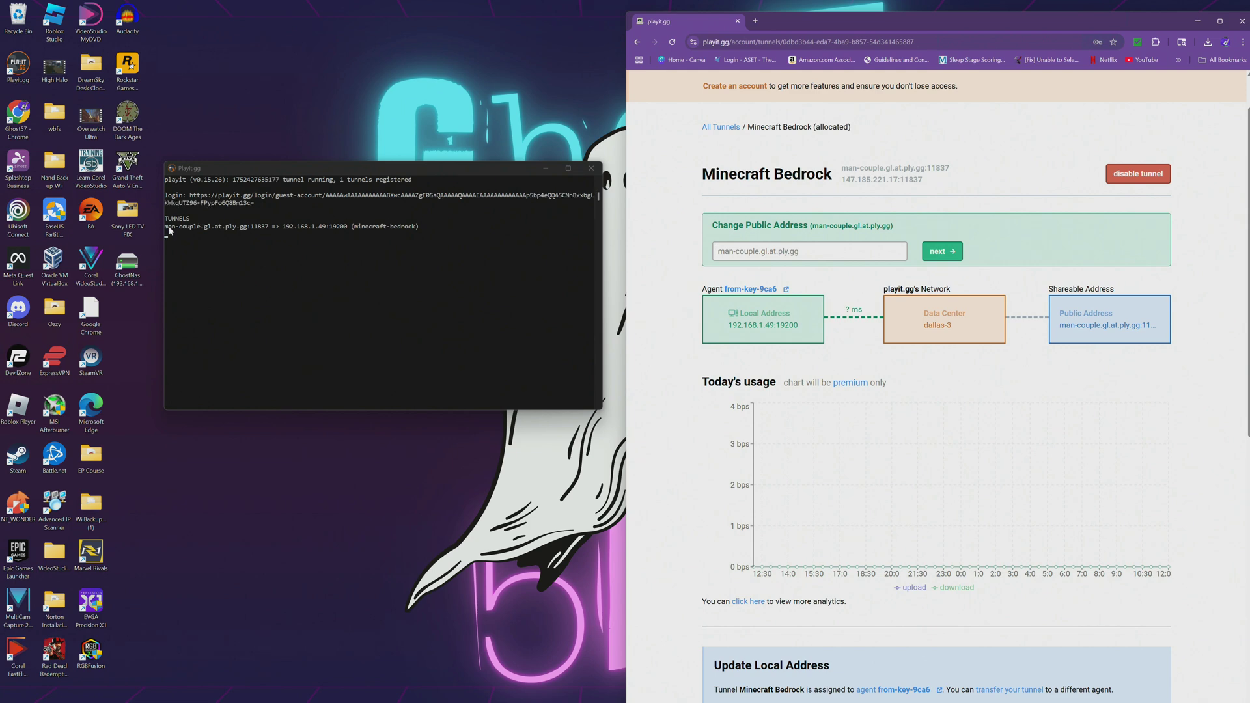
pyautogui.click(185, 233)
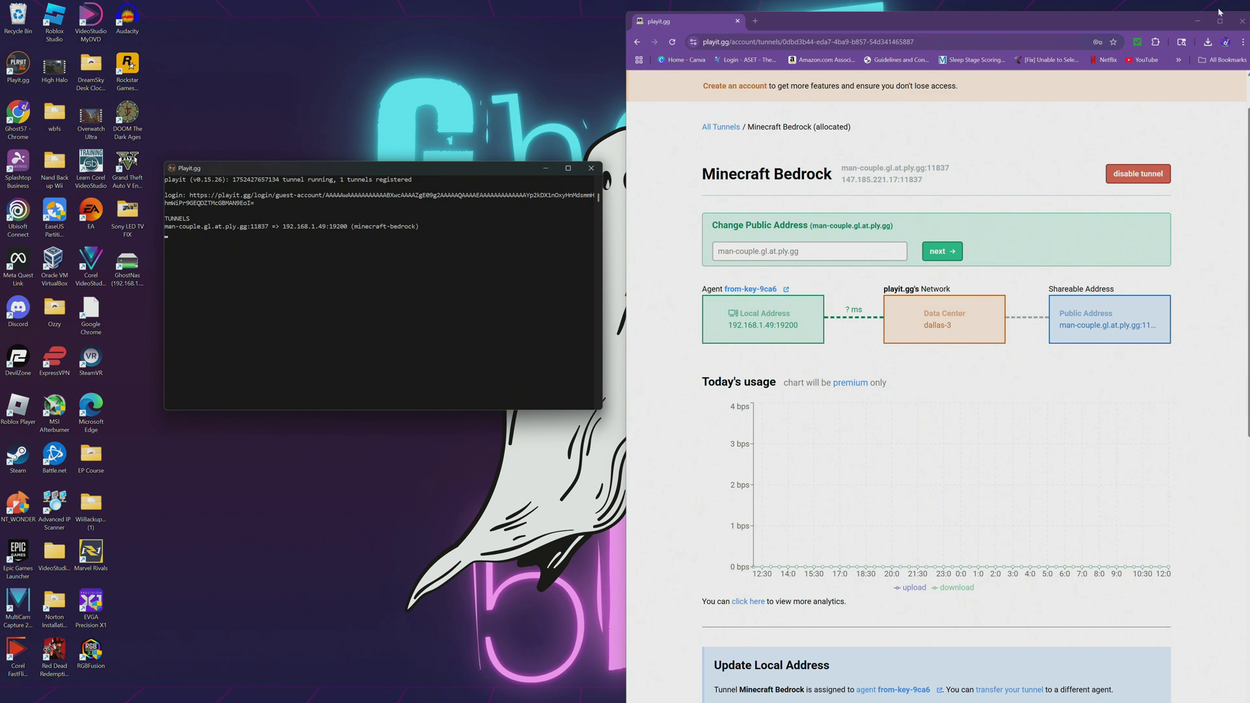
pyautogui.click(1197, 21)
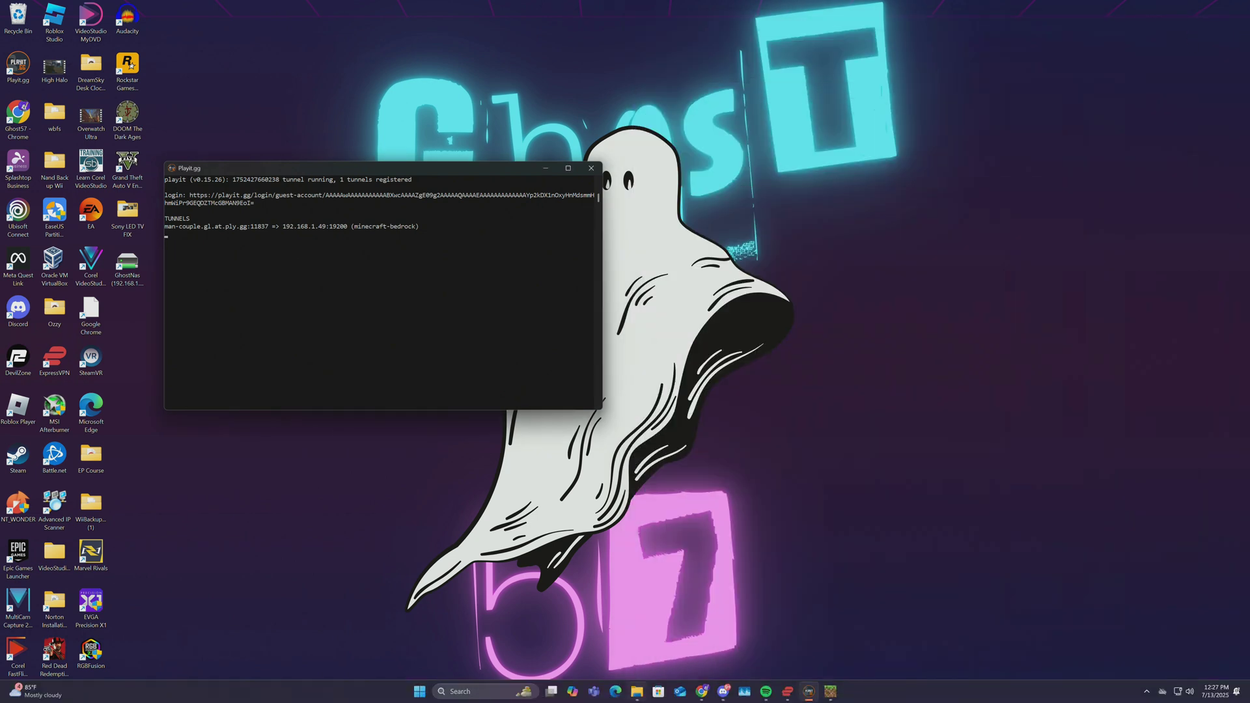
# - Return to Minecraft and start a new server entry from Play's Servers tab
pyautogui.click(831, 693)
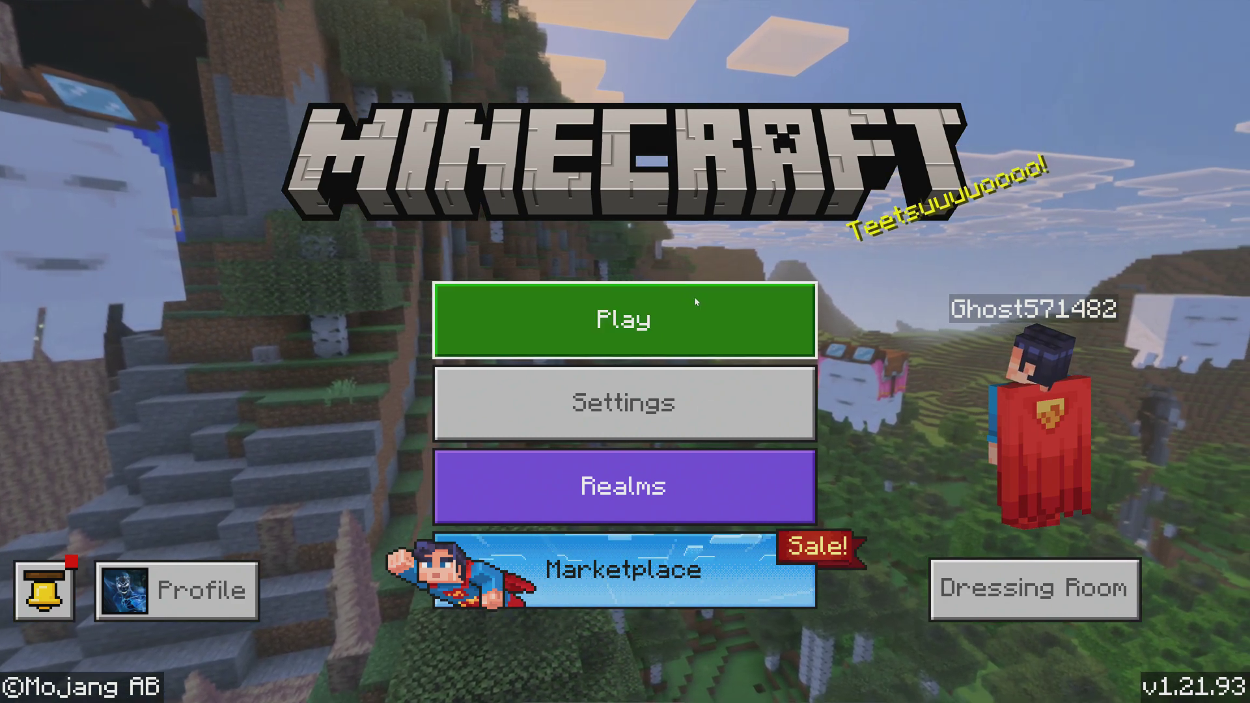
pyautogui.click(694, 301)
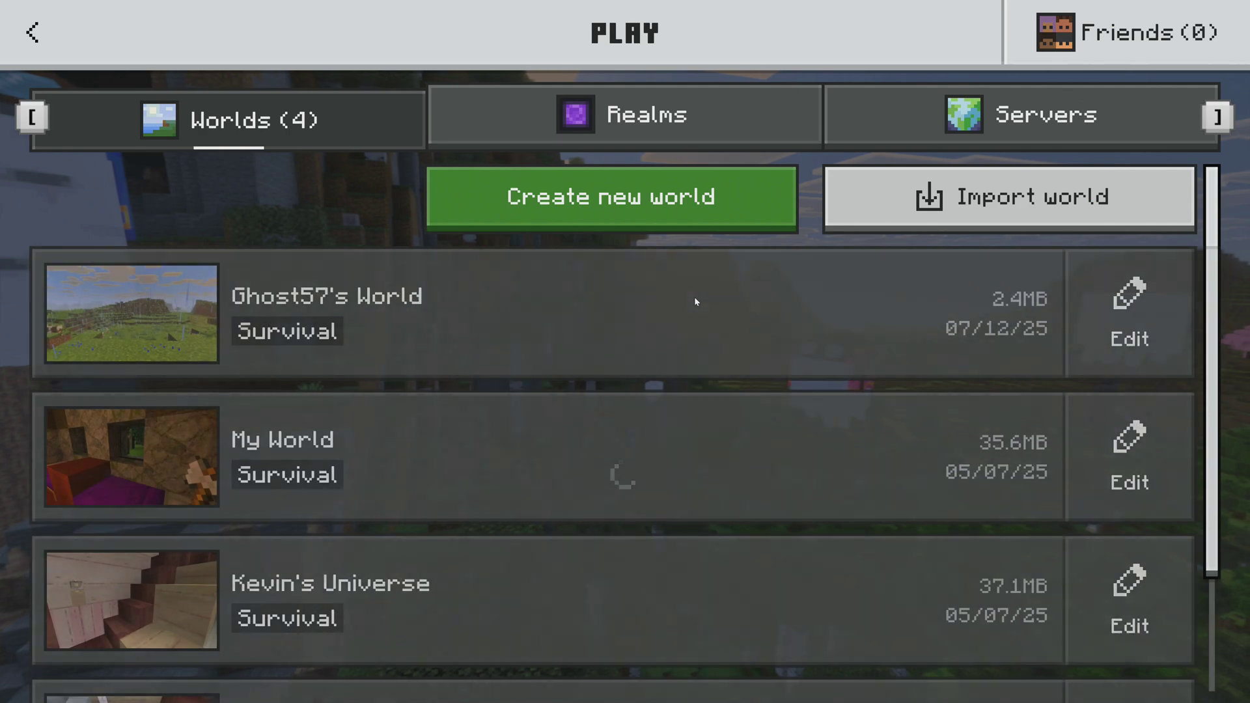
pyautogui.press(']')
pyautogui.press(']')
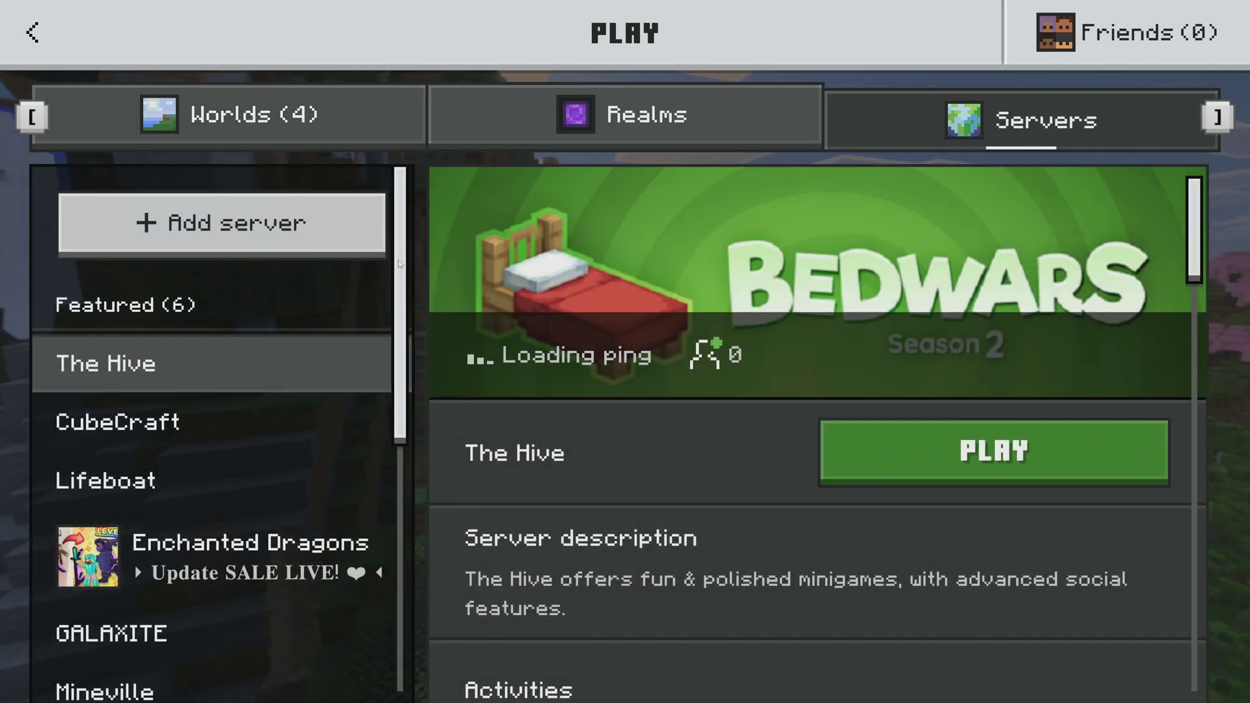
pyautogui.click(250, 244)
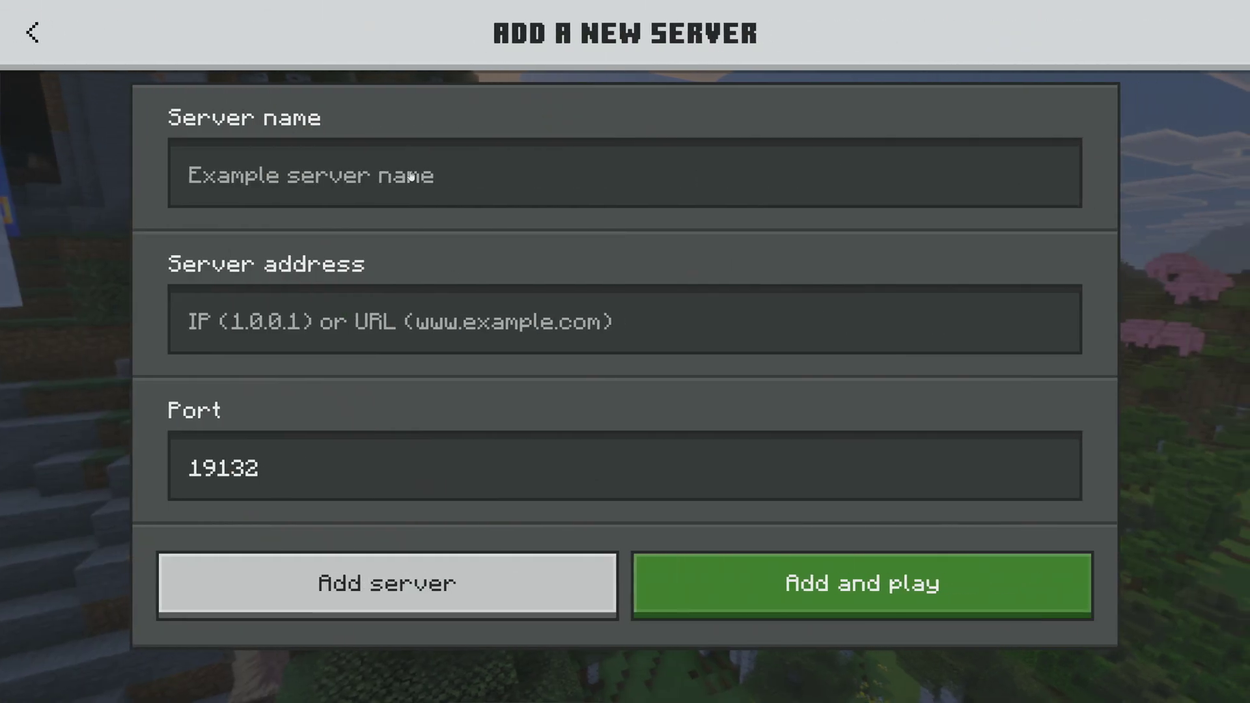
# - Name the server GhostWorldPublicAcess and enter the address man.couple.gl.at.ply.gg
pyautogui.click(385, 186)
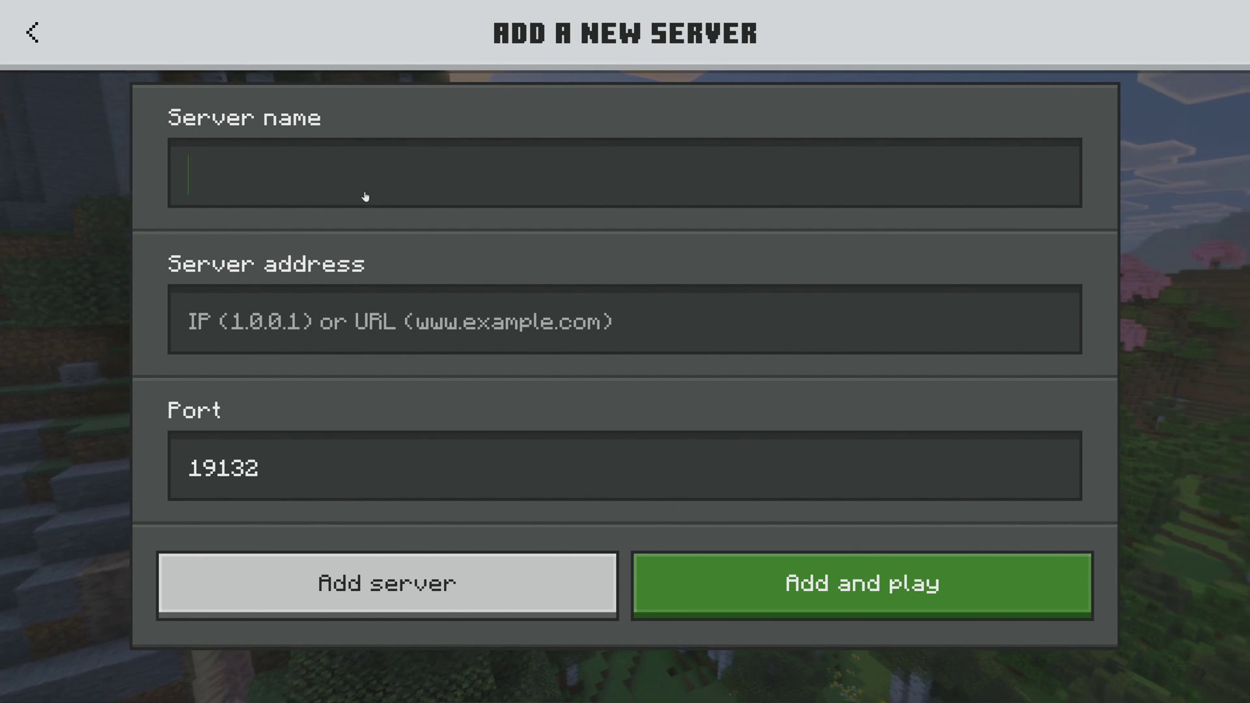
pyautogui.write('Ghost')
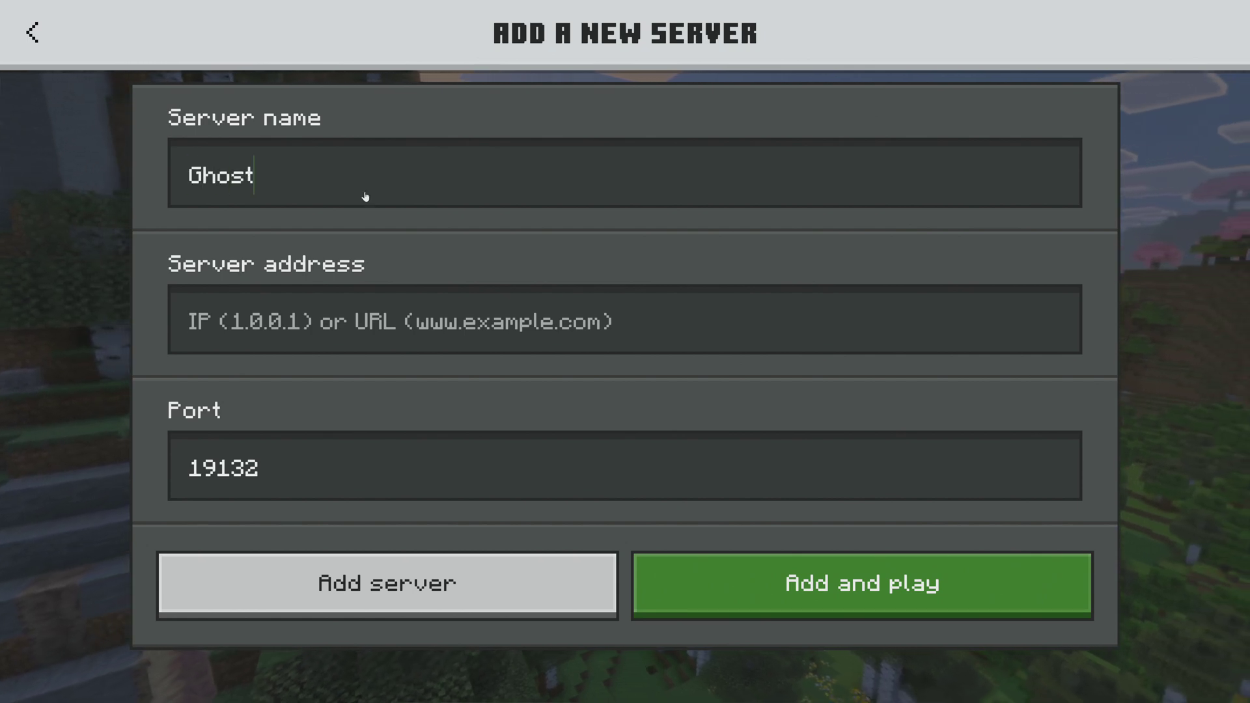
pyautogui.write('WorldPu')
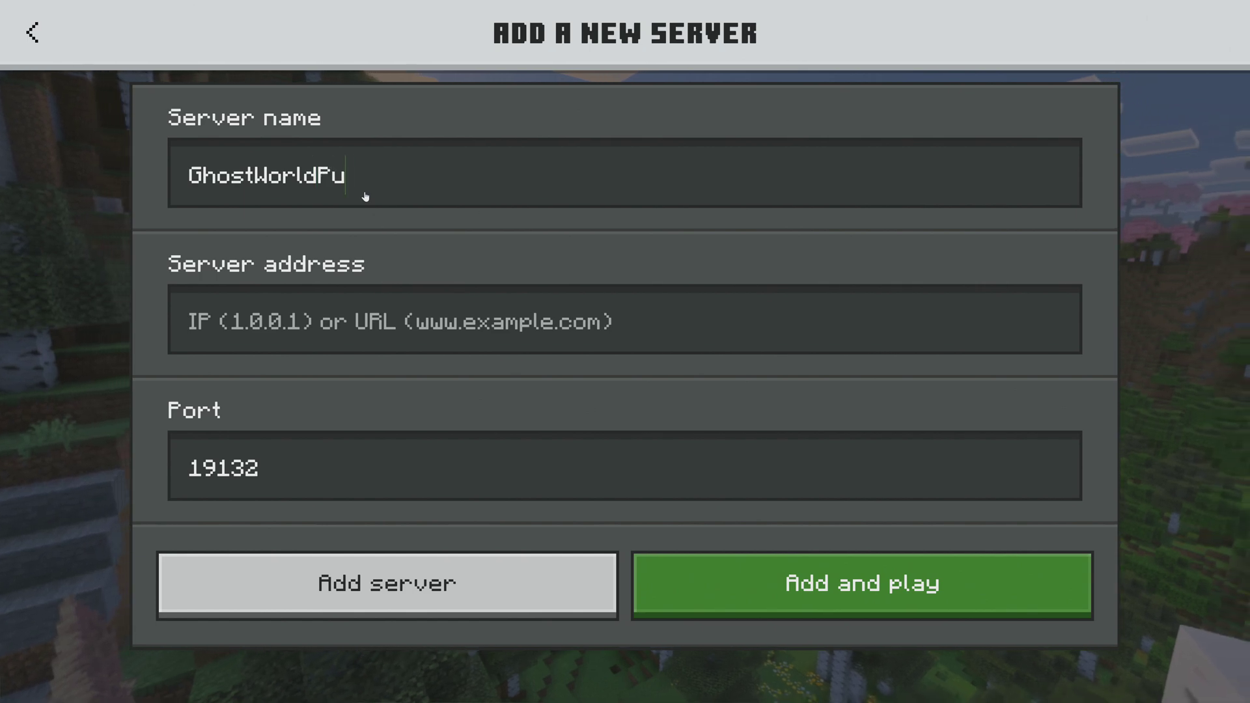
pyautogui.press('BackSpace')
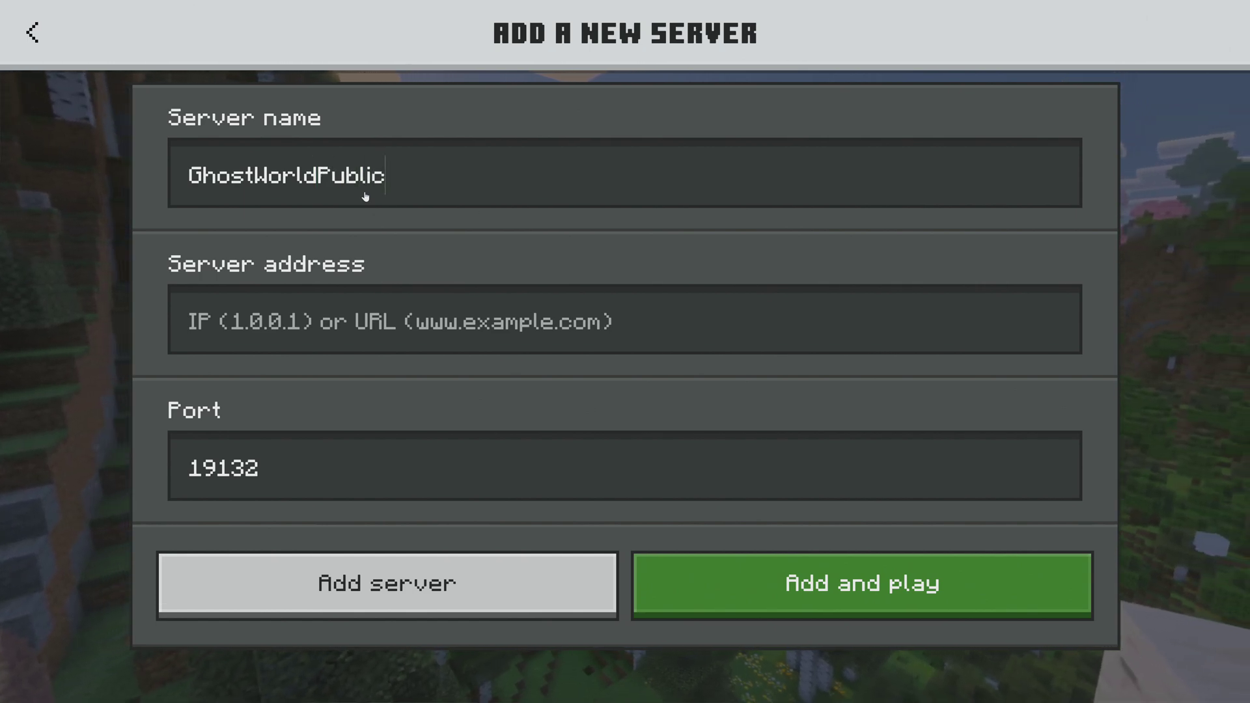
pyautogui.write('ublicAcess')
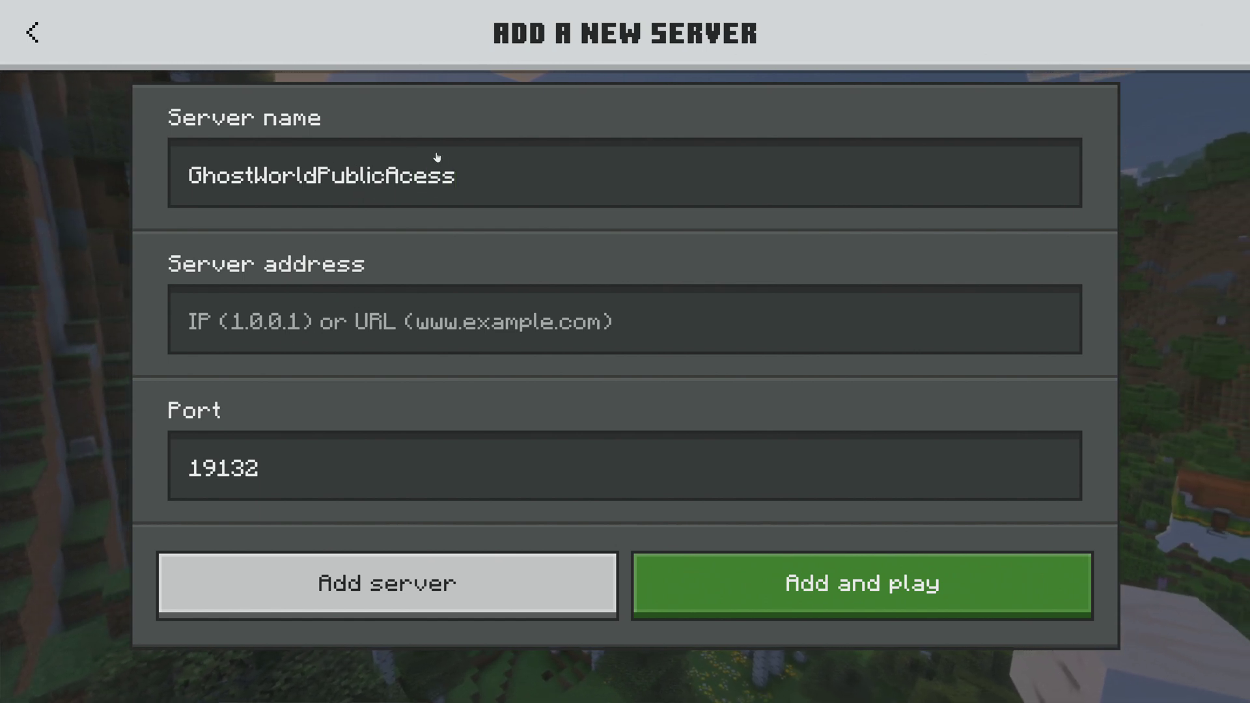
pyautogui.click(290, 323)
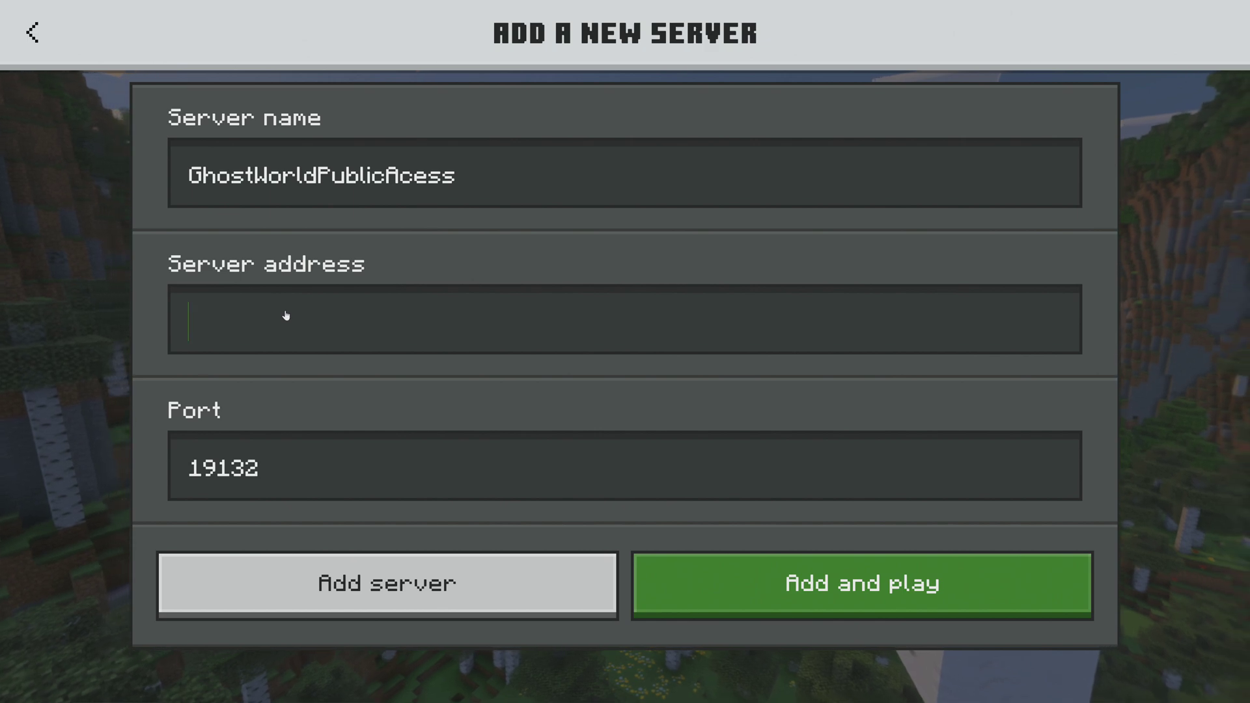
pyautogui.write('ma')
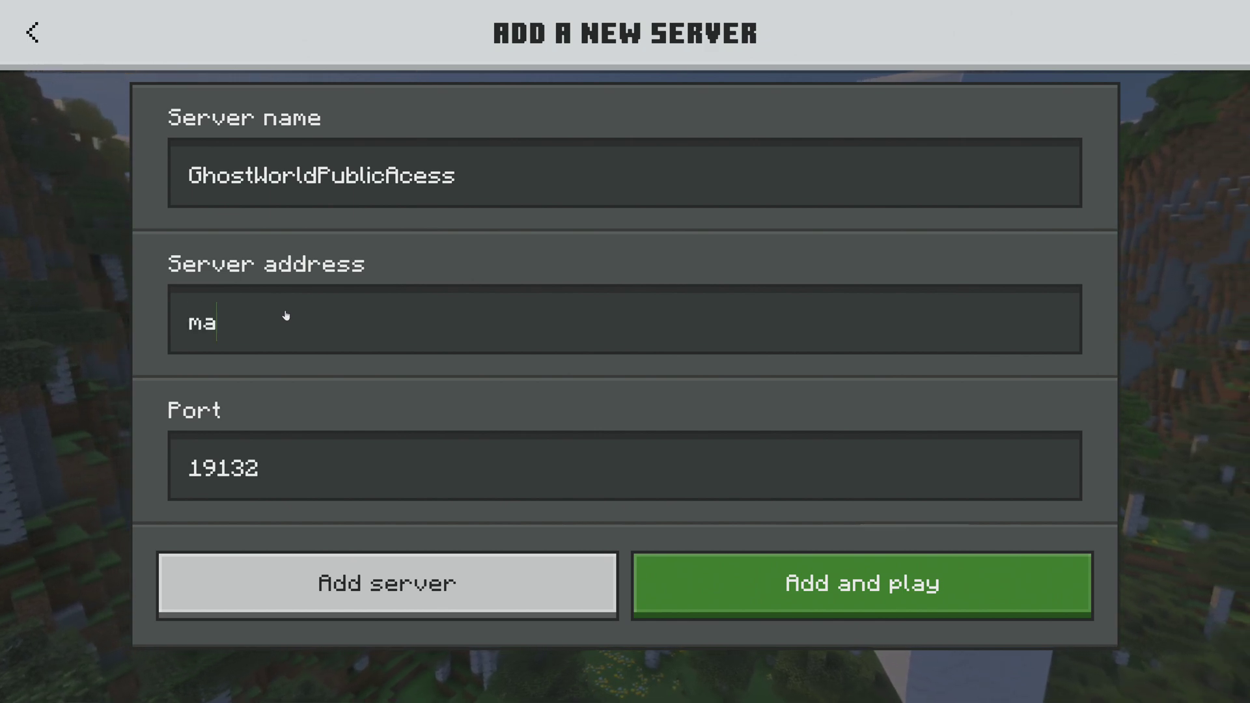
pyautogui.write('n.couple.gl.at')
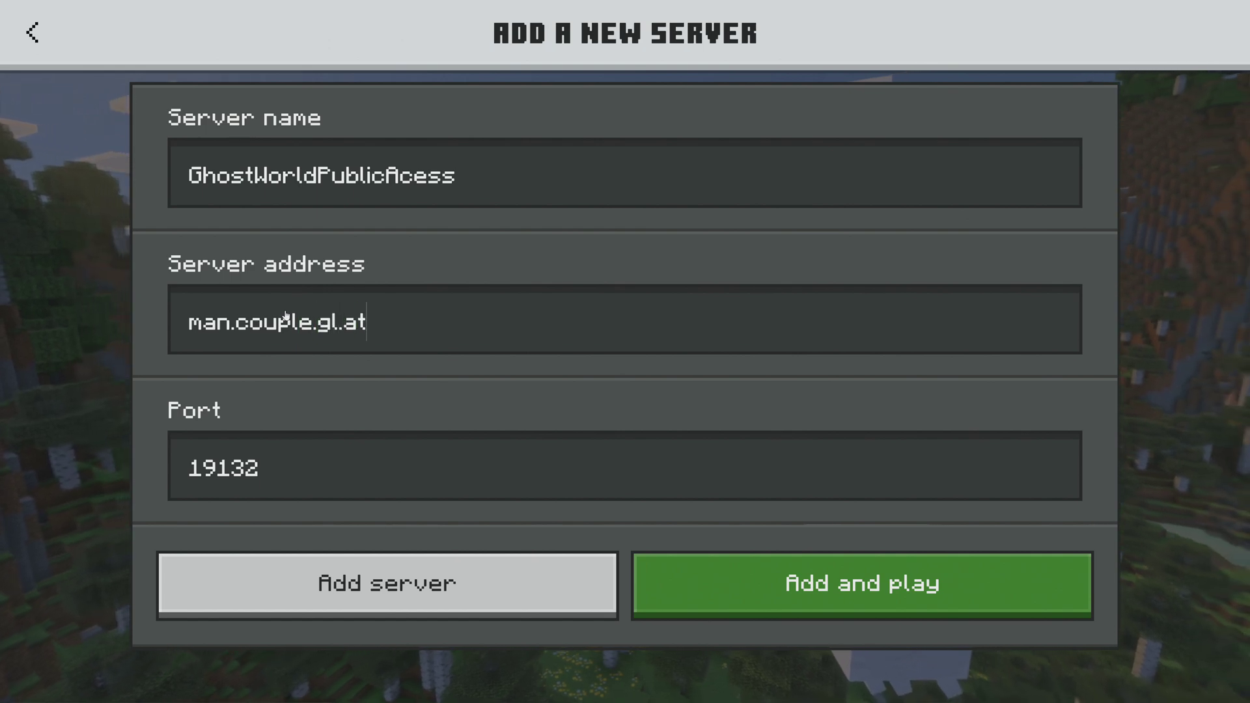
pyautogui.write('.ply')
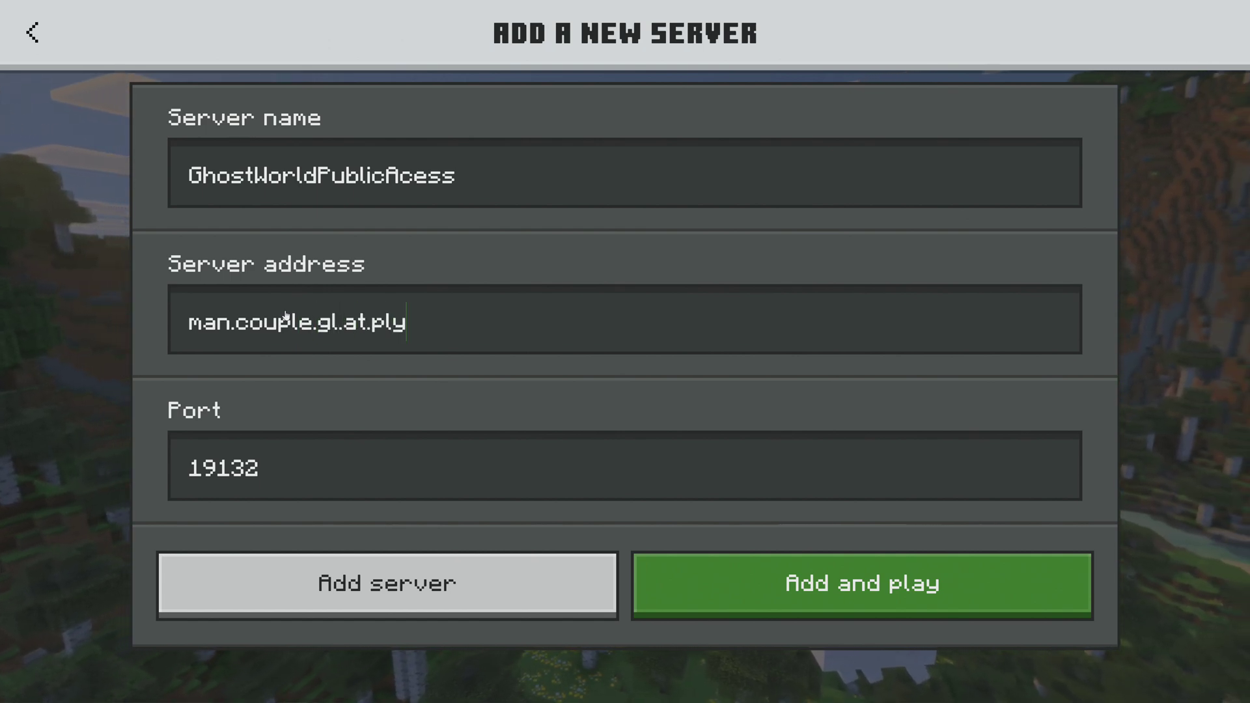
pyautogui.write('.gg')
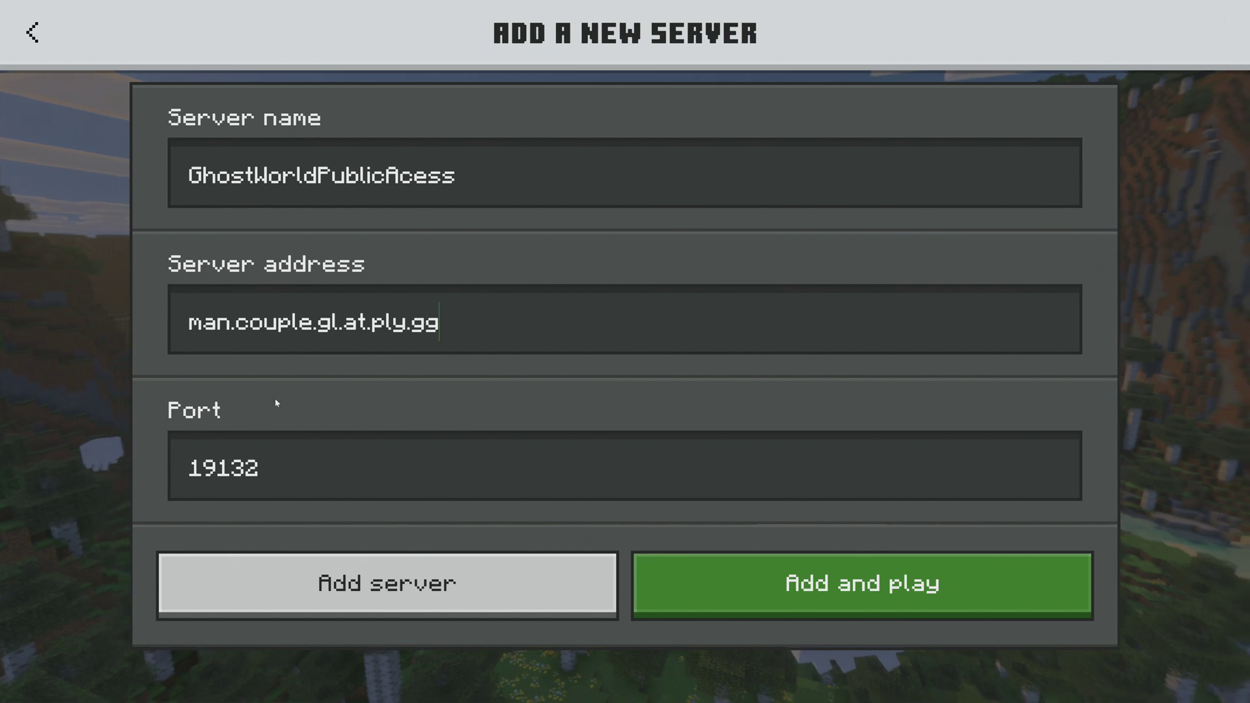
# - Replace the default port 19132 with 11837
pyautogui.click(279, 485)
pyautogui.press('BackSpace')
pyautogui.press('BackSpace')
pyautogui.press('BackSpace')
pyautogui.press('BackSpace')
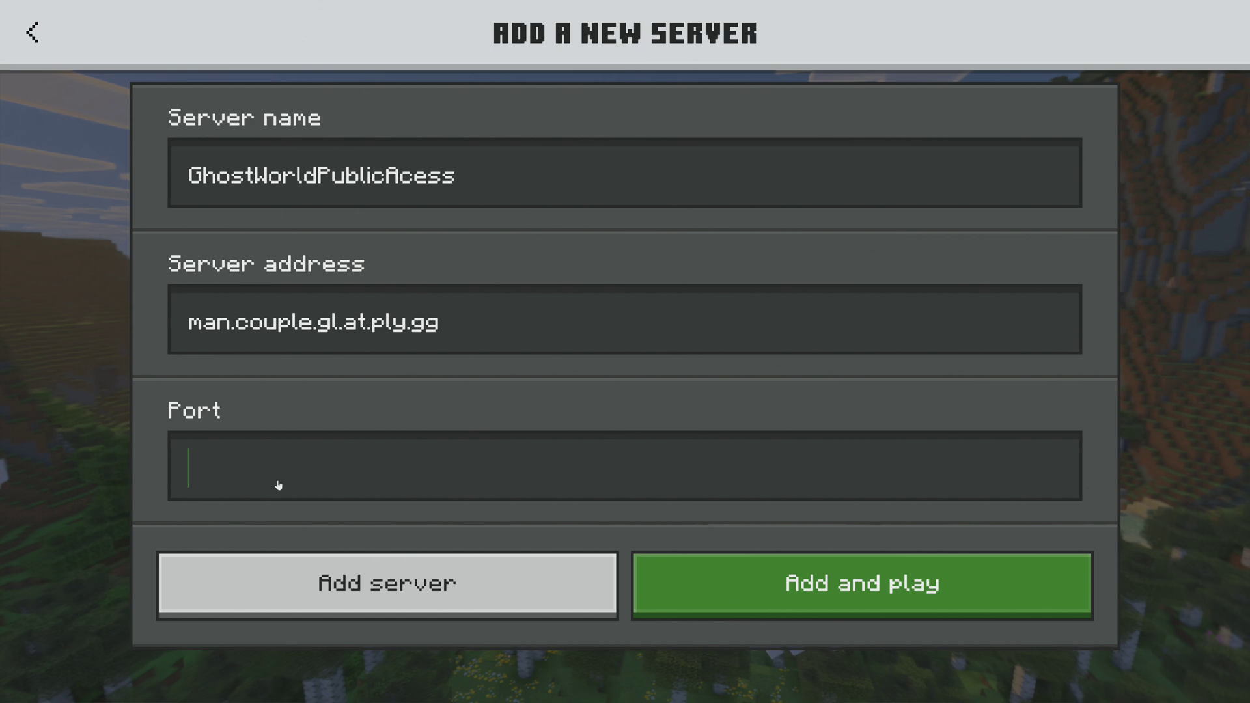
pyautogui.write('118')
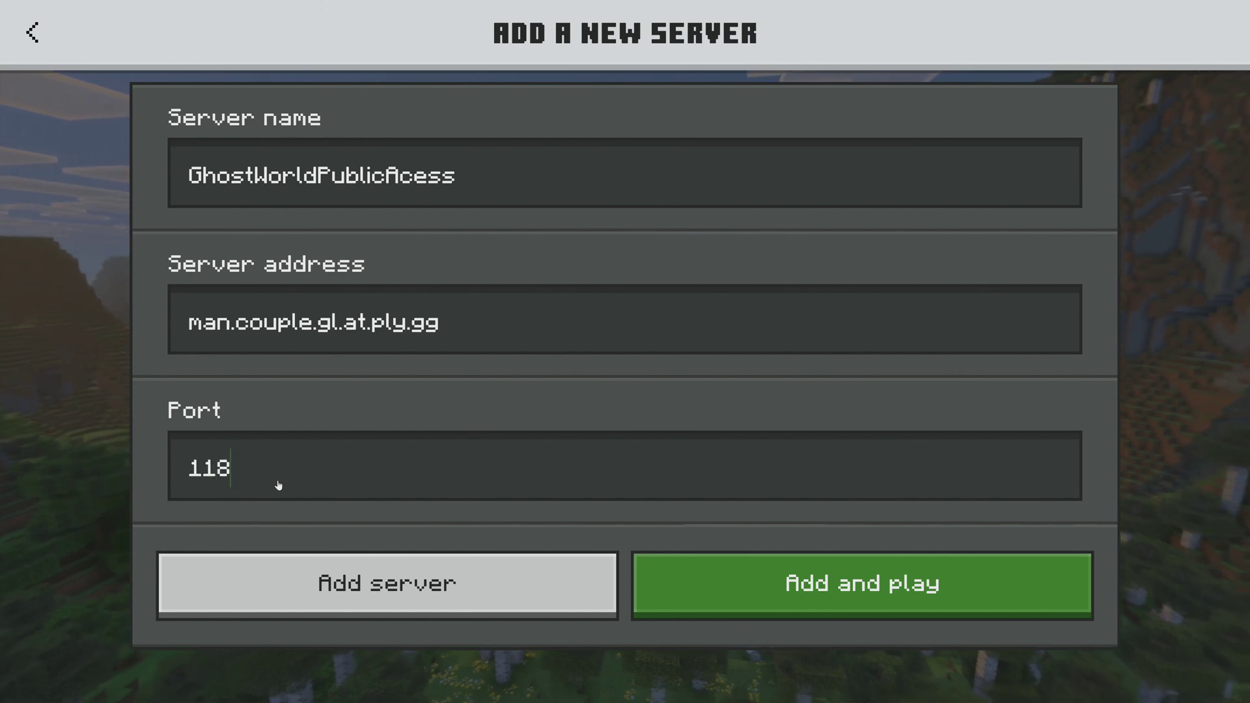
pyautogui.write('37')
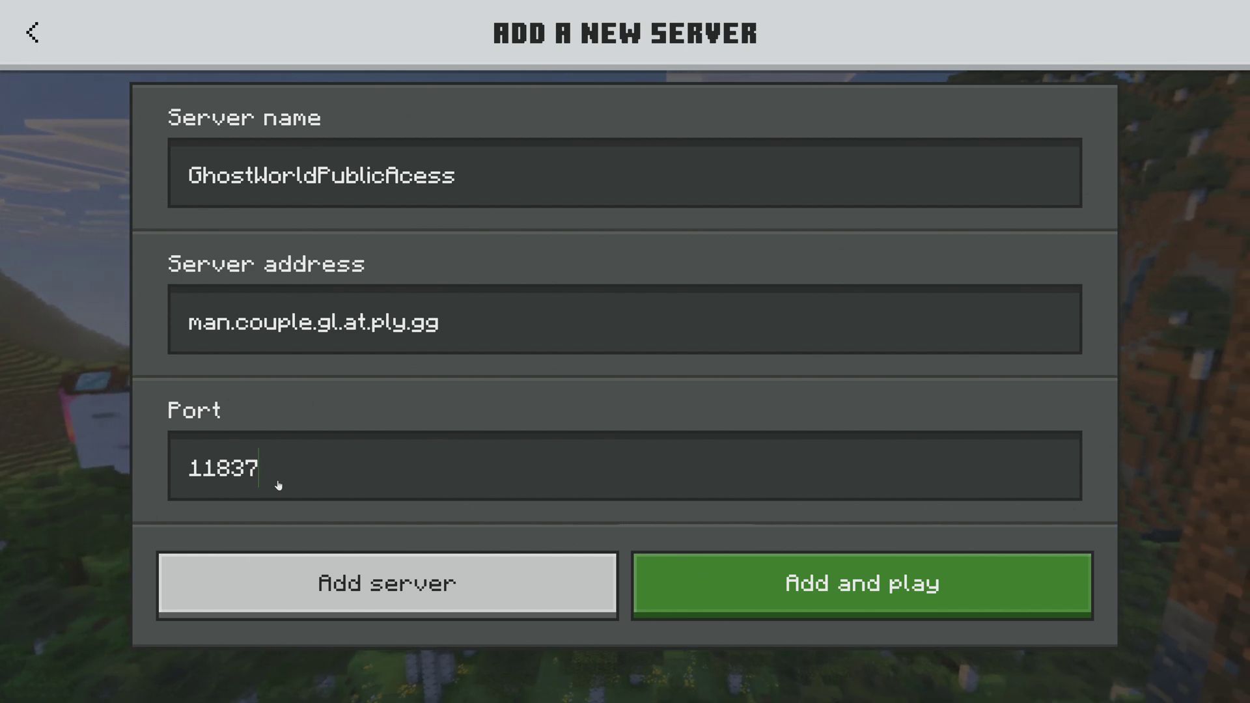
# - Correct the address to man-couple.gl.at.ply.gg, then save the server and join it
pyautogui.click(239, 334)
pyautogui.press('BackSpace')
pyautogui.write('-')
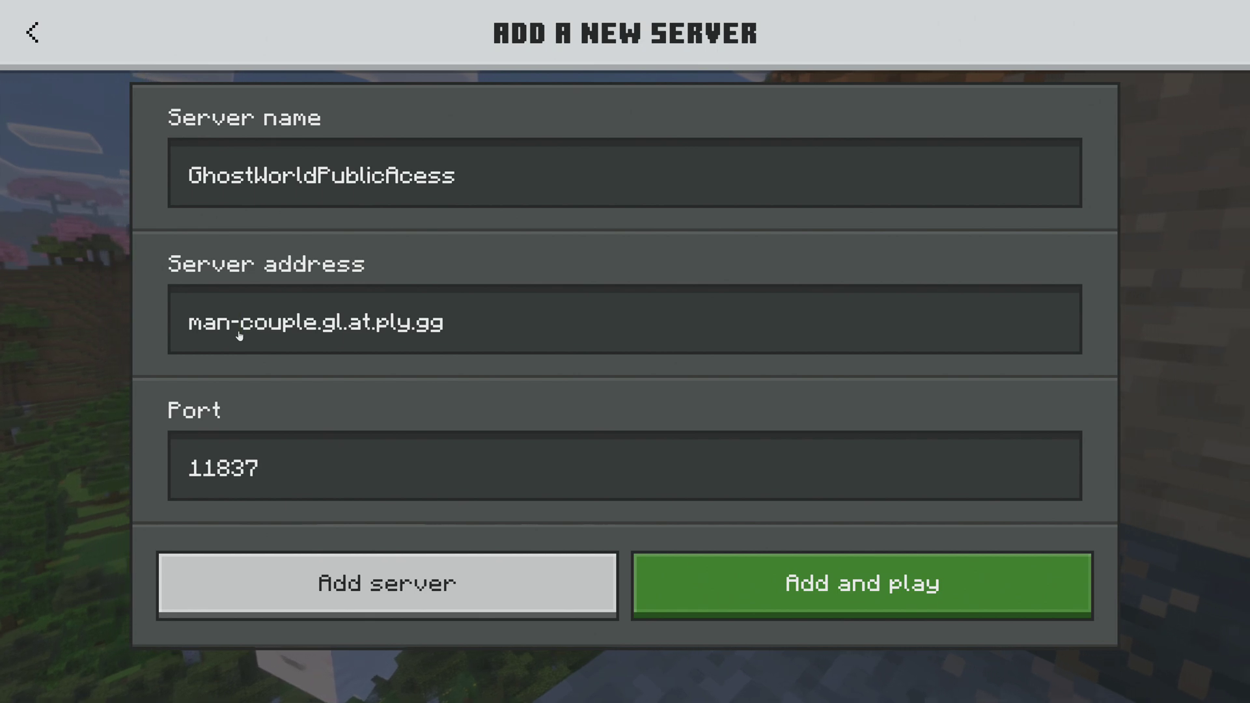
pyautogui.click(756, 583)
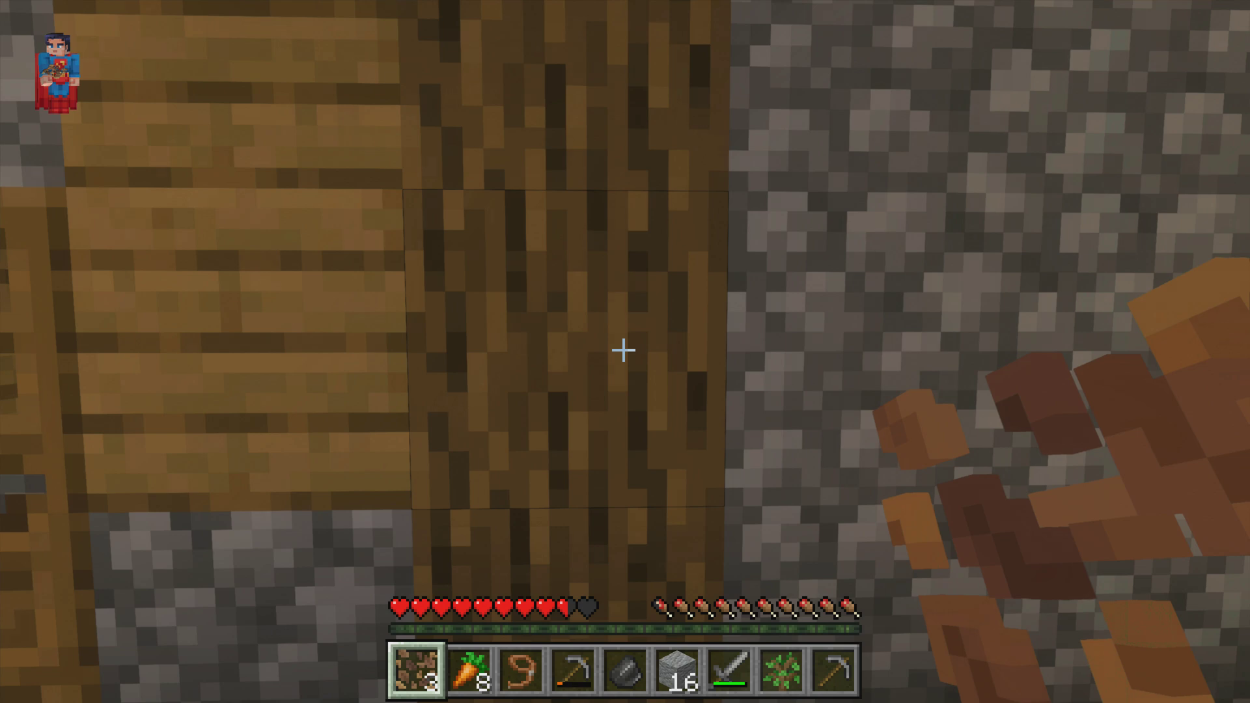
# - Walk out of the house into the village and shut the door on a spider
pyautogui.press('w')
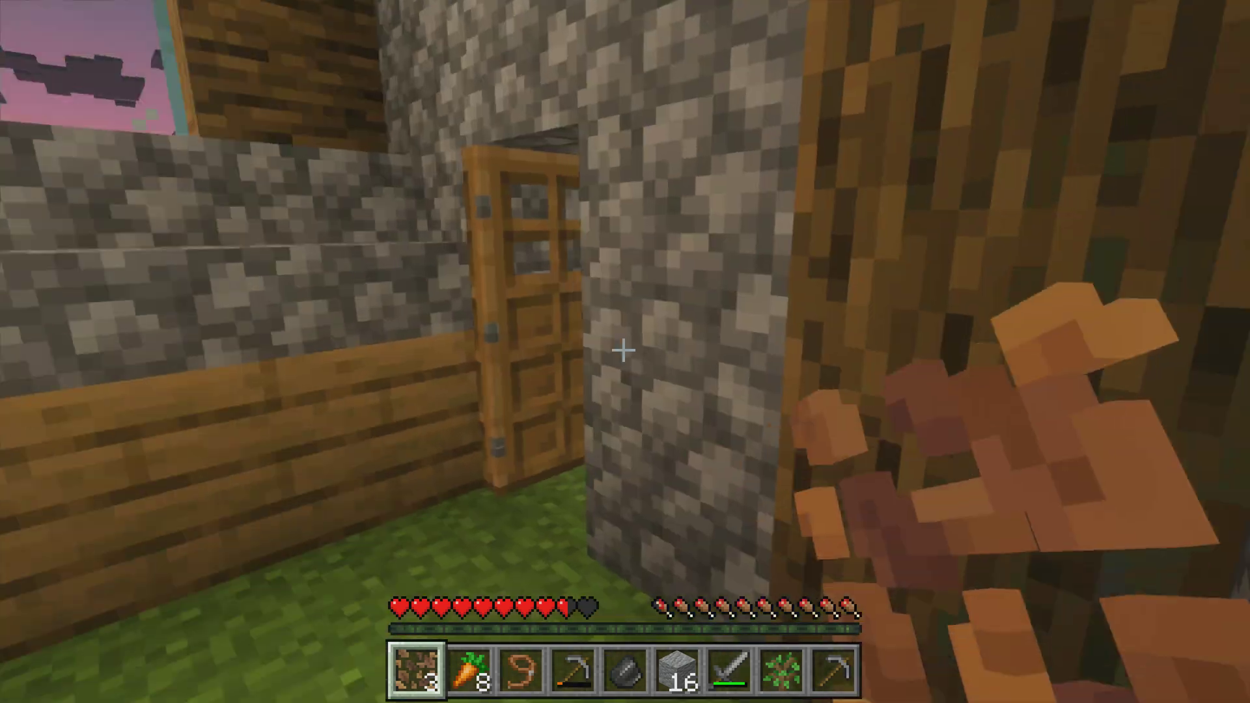
pyautogui.rightClick(624, 351)
pyautogui.press('w')
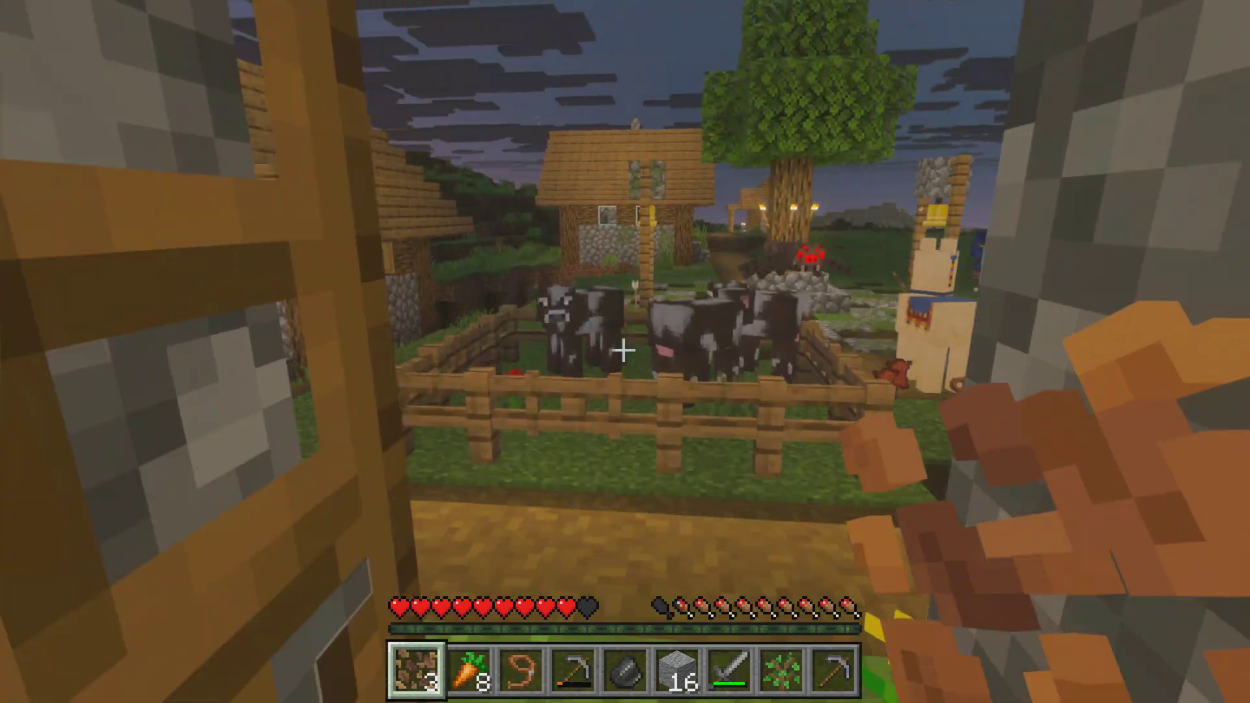
pyautogui.press('s')
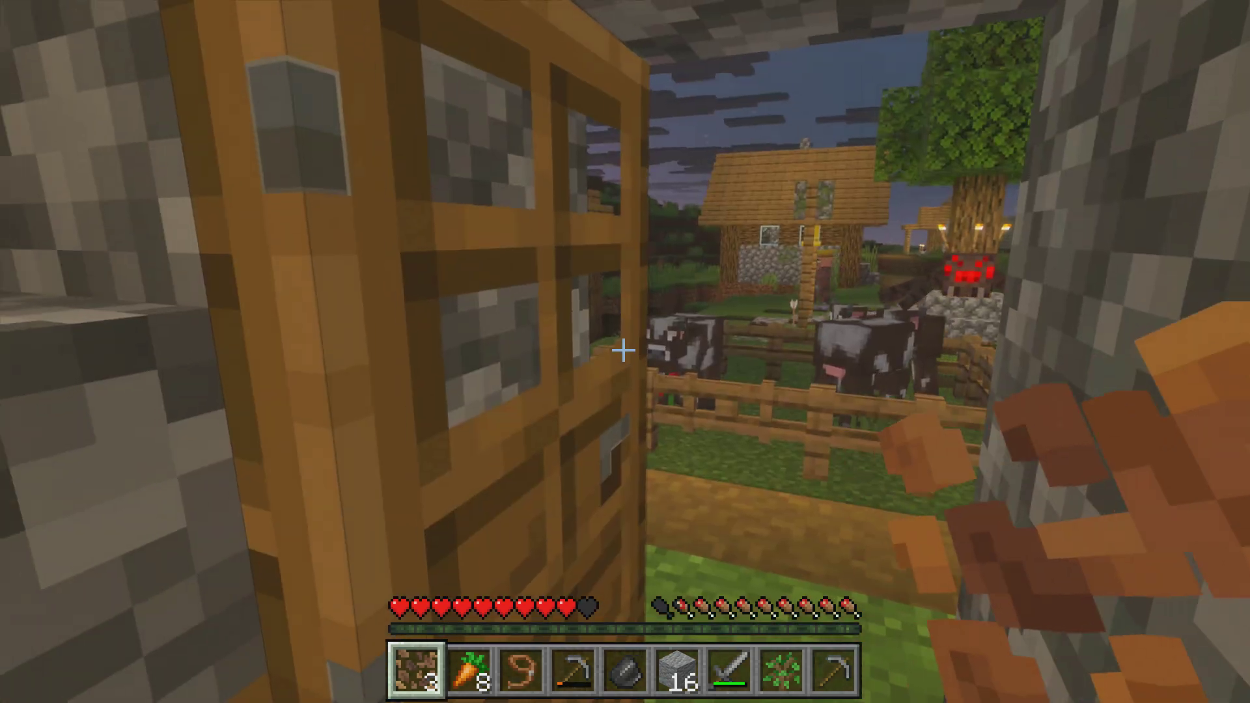
pyautogui.press('e')
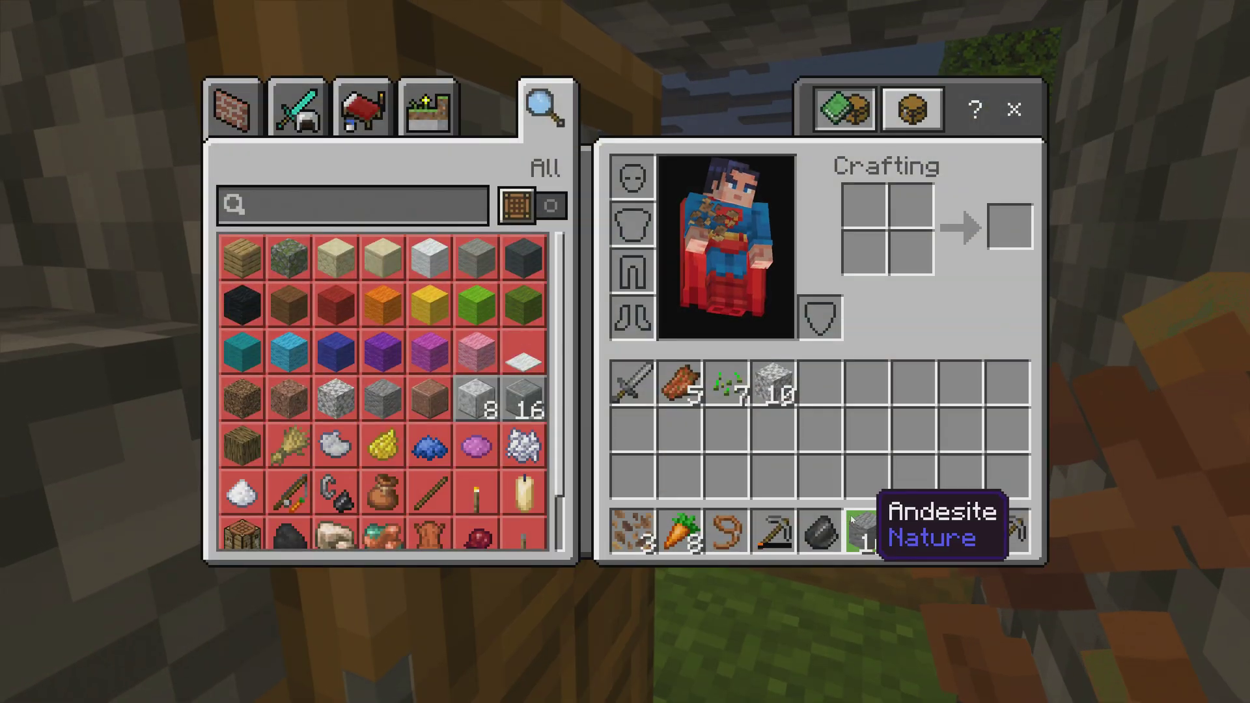
pyautogui.press('e')
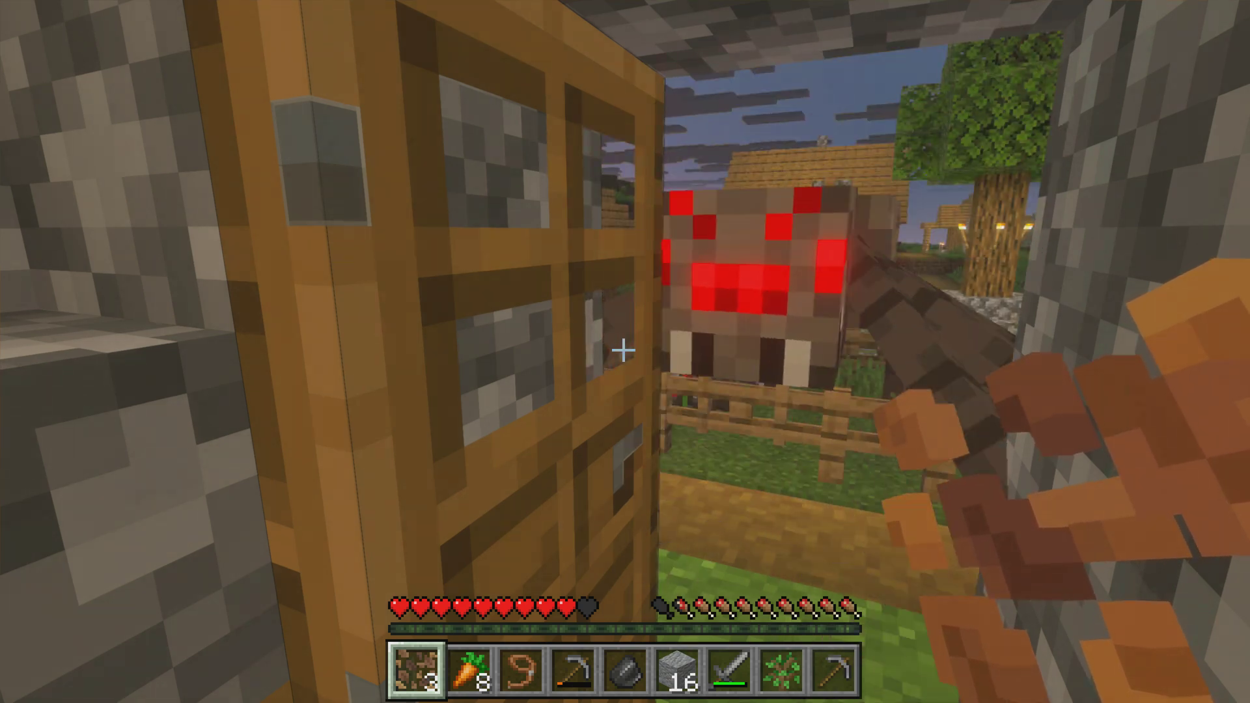
pyautogui.click(623, 351)
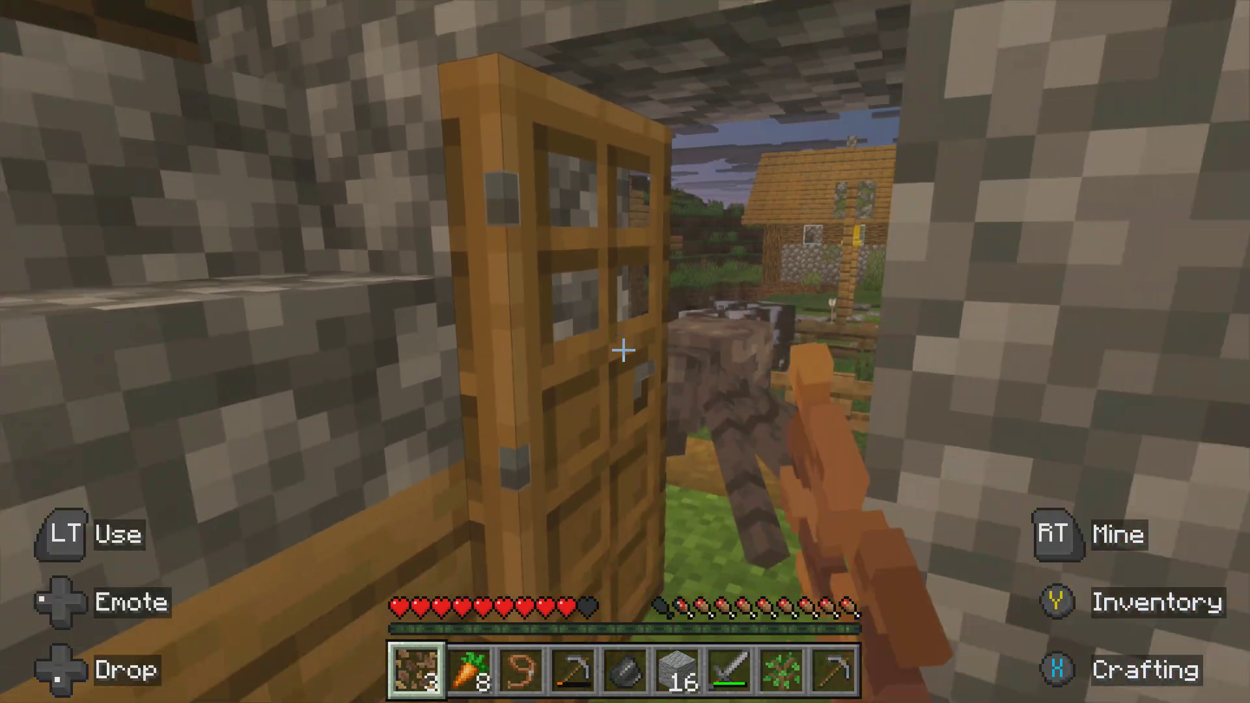
pyautogui.rightClick(623, 351)
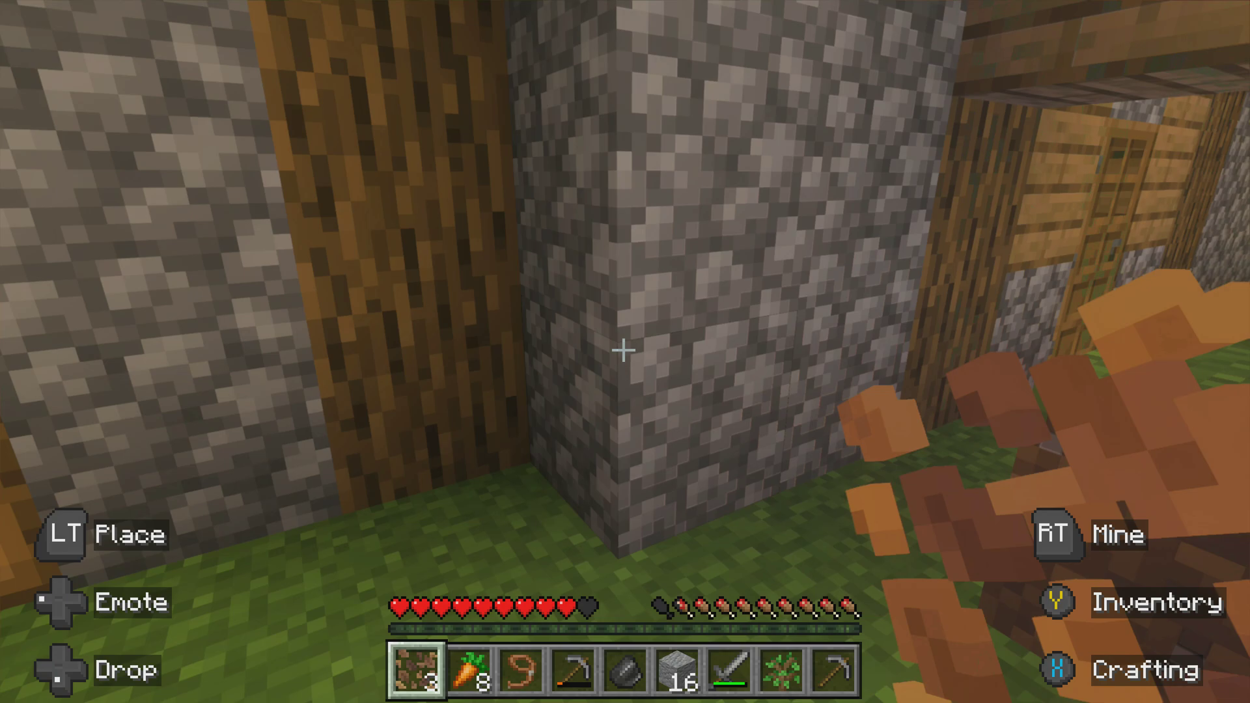
# - Walk into the stone house, climb to the upper room, and sleep in the bed
pyautogui.press('w')
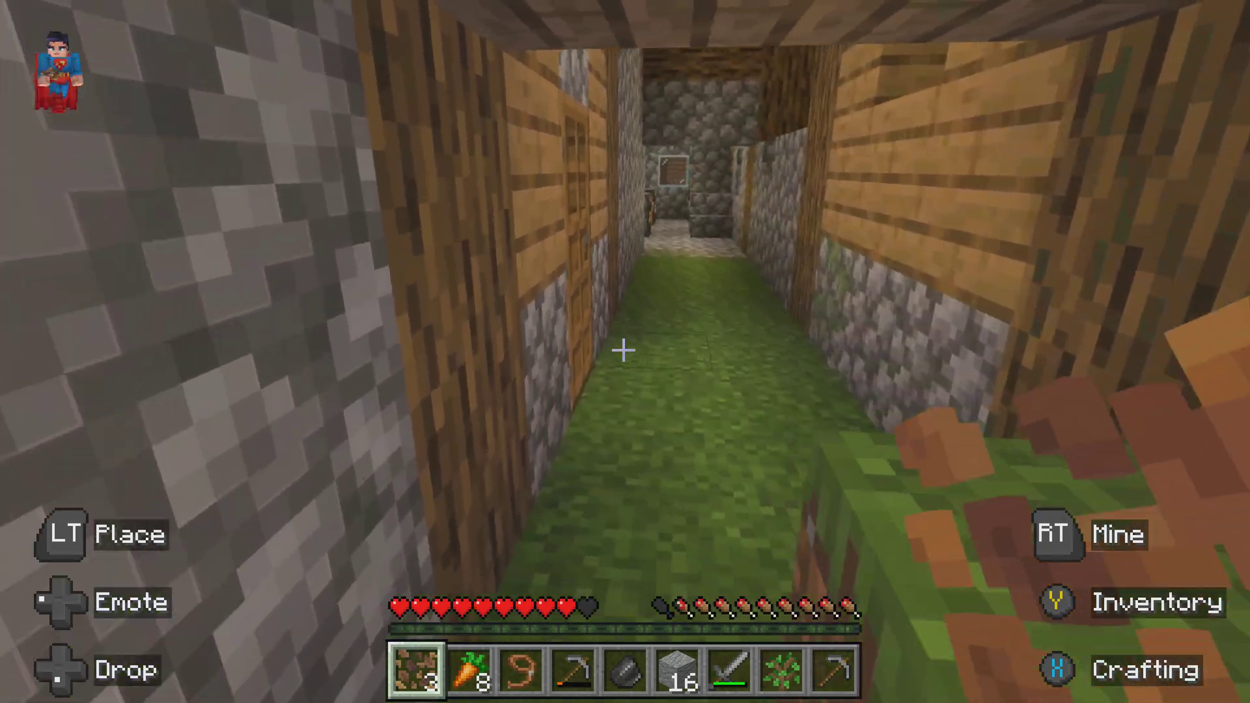
pyautogui.press('w')
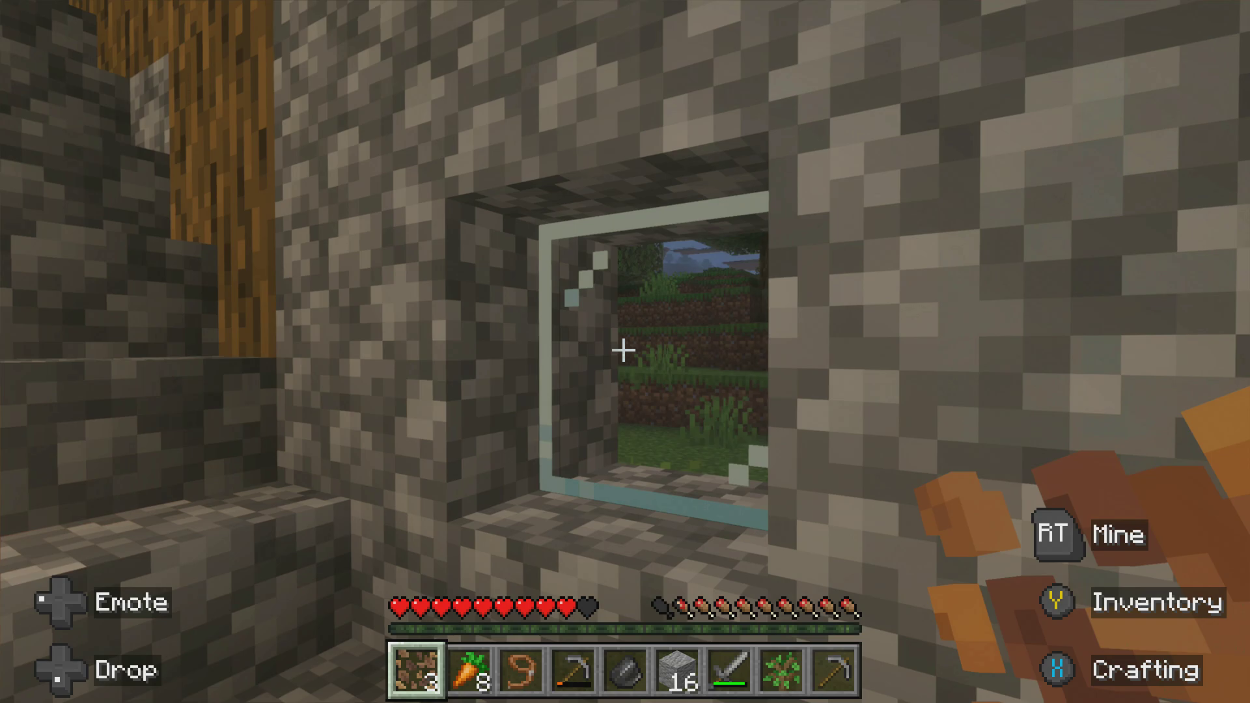
pyautogui.press('w')
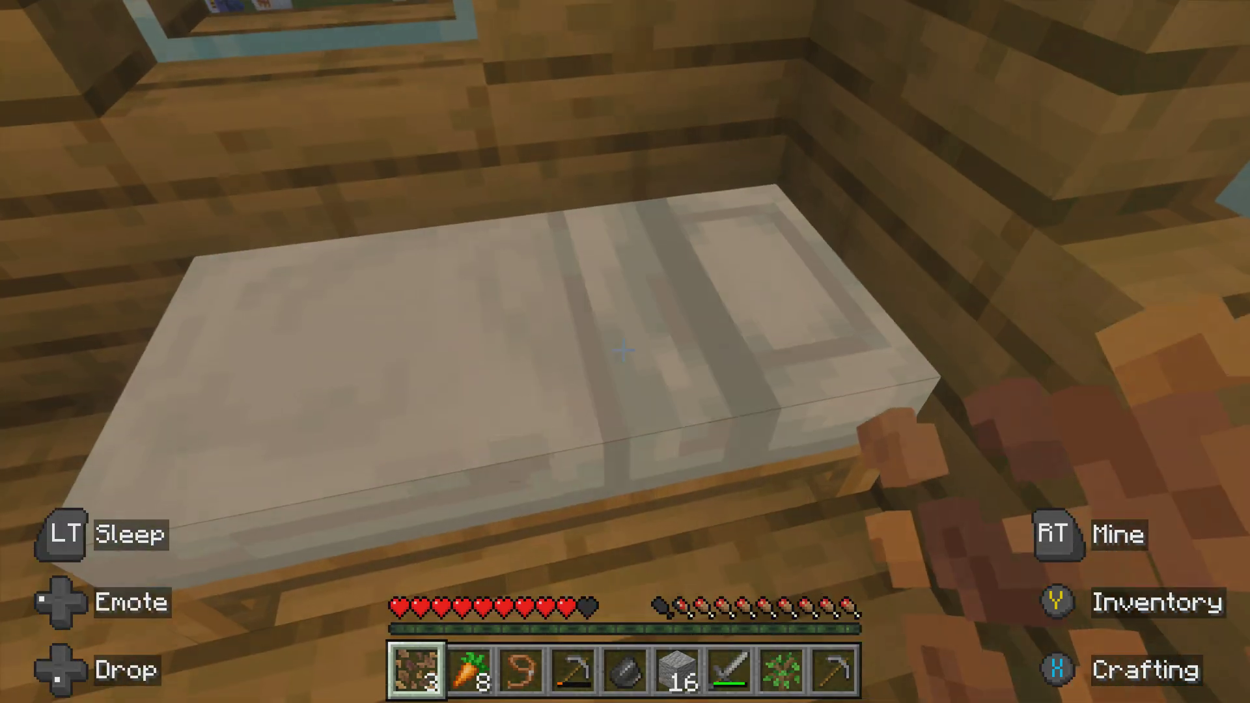
pyautogui.rightClick(623, 351)
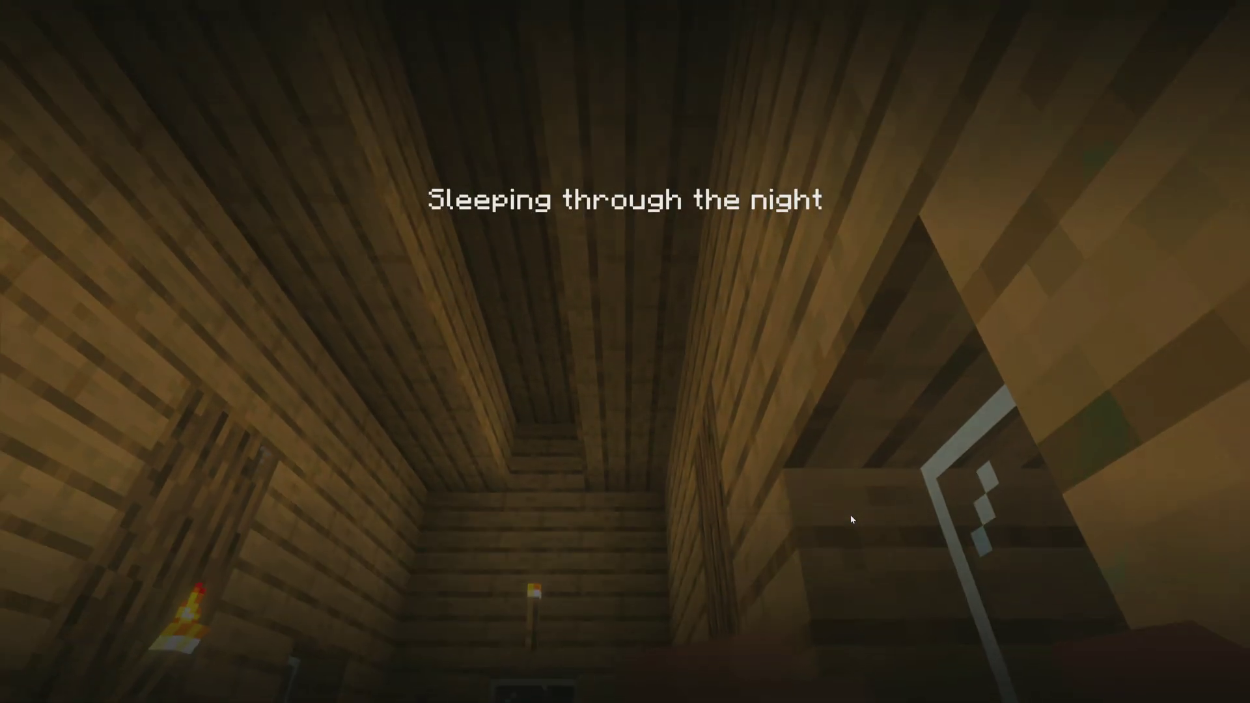